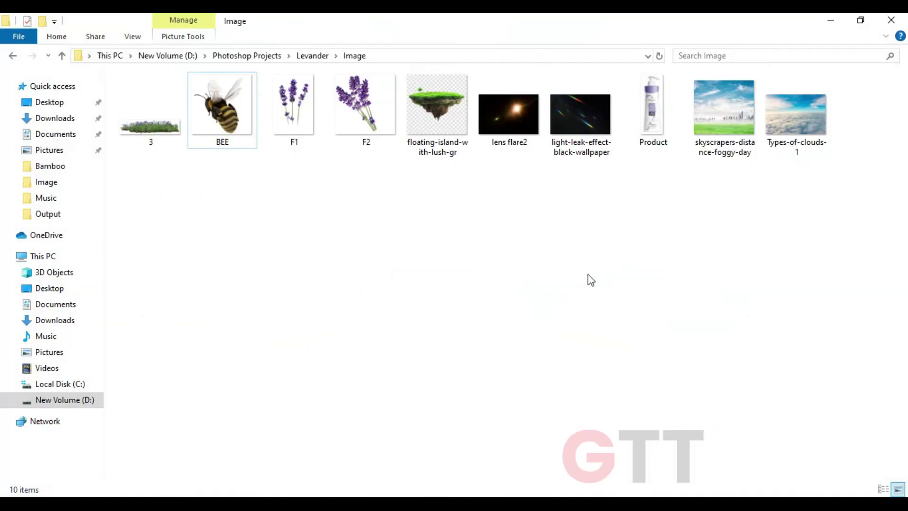
# Step: Place the skyscrapers photo enlarged to fill the canvas, then the Types-of-clouds-1 photo below it
pyautogui.moveTo(723, 107); pyautogui.dragTo(421, 329)
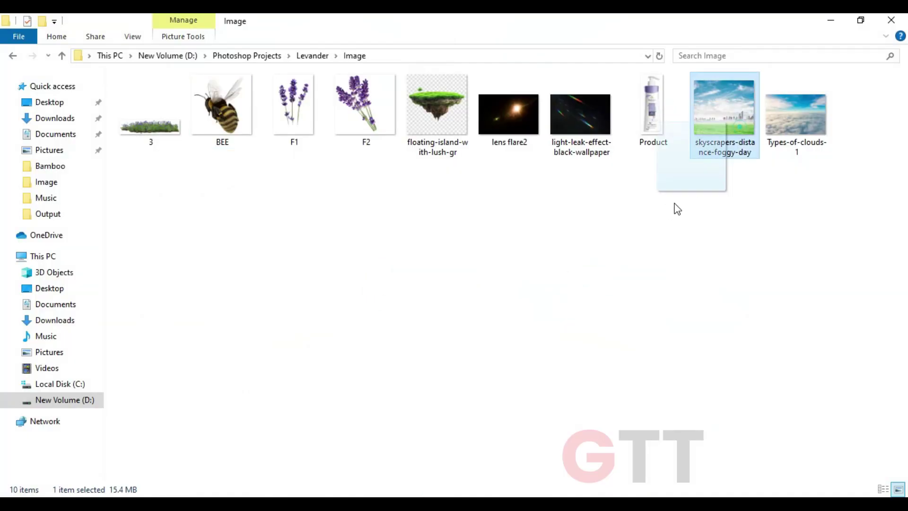
pyautogui.press('Return')
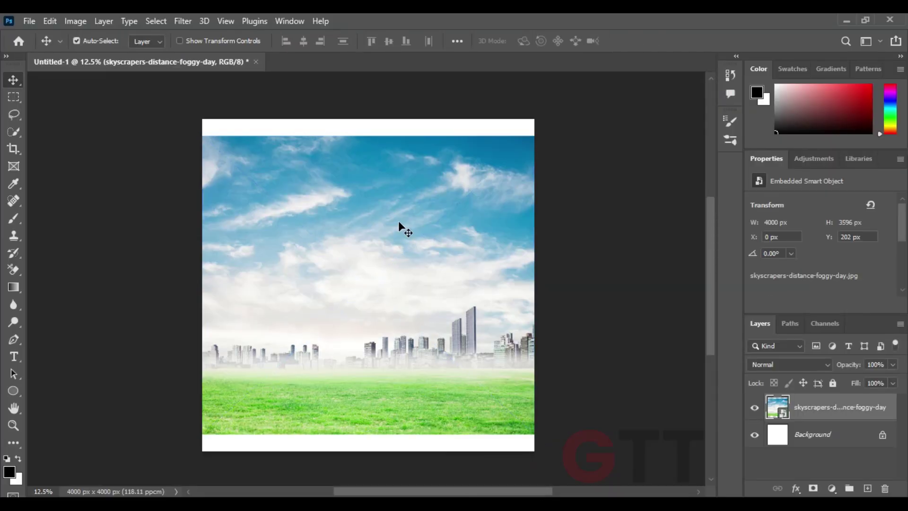
pyautogui.hotkey('ctrl', 't')
pyautogui.moveTo(368, 136); pyautogui.dragTo(368, 119)
pyautogui.press('Return')
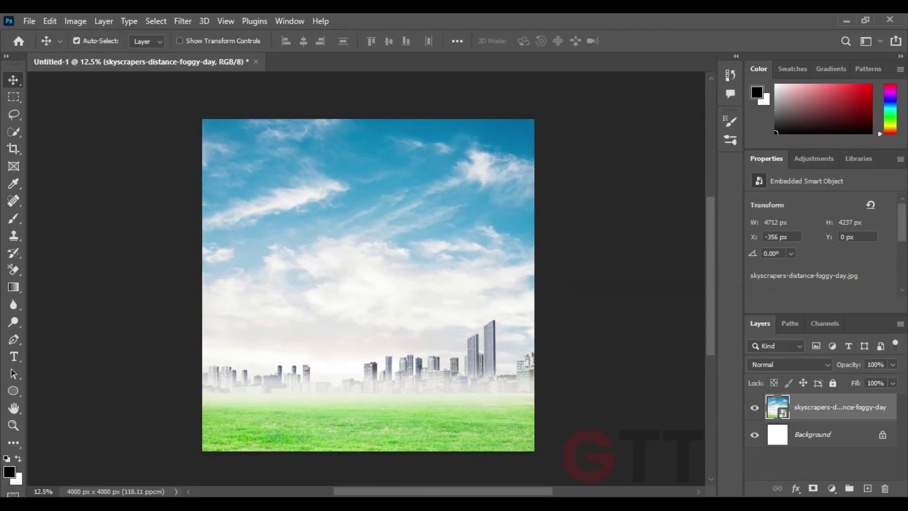
pyautogui.moveTo(796, 113)
pyautogui.mouseDown()
pyautogui.moveTo(501, 494)
pyautogui.moveTo(418, 346)
pyautogui.moveTo(419, 372)
pyautogui.mouseUp()
pyautogui.press('Return')
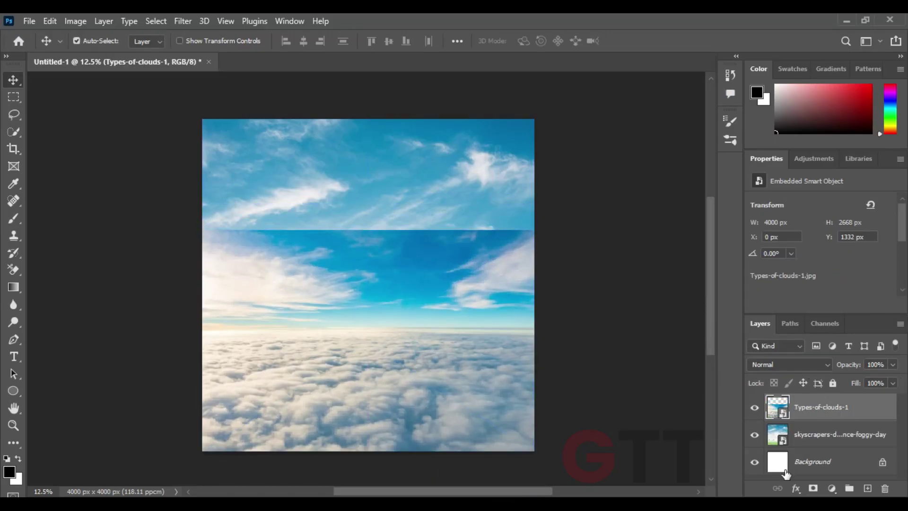
# Step: Mask the Types-of-clouds-1 layer, painting out the sky seam with a large soft round brush
pyautogui.click(812, 488)
pyautogui.press('b')
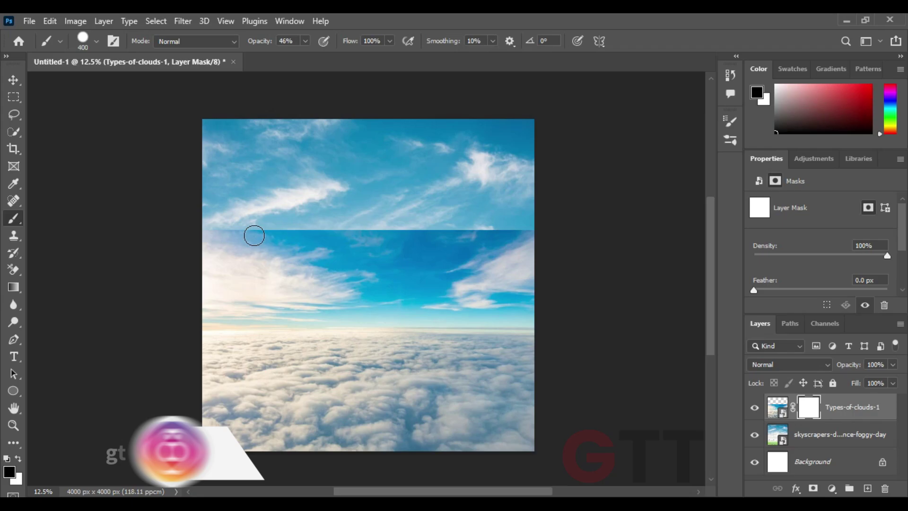
pyautogui.click(91, 42)
pyautogui.doubleClick(92, 203)
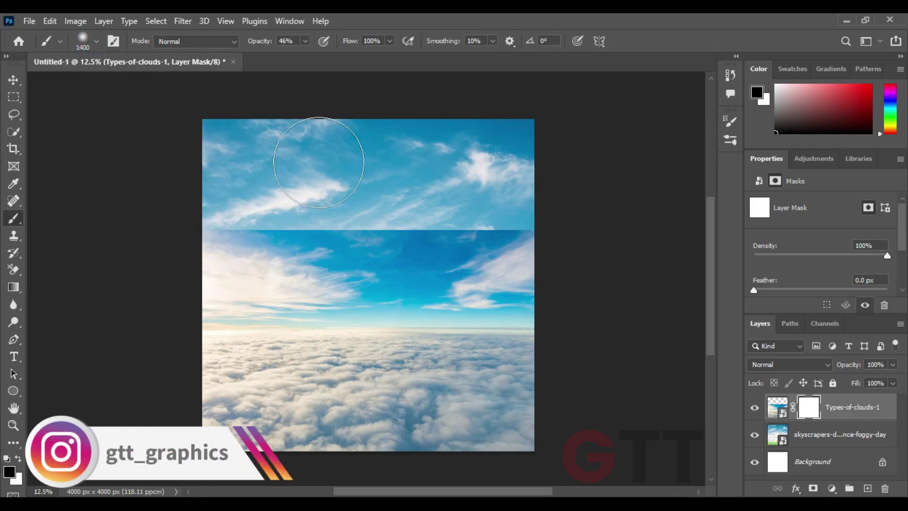
pyautogui.moveTo(239, 243)
pyautogui.mouseDown()
pyautogui.moveTo(416, 240)
pyautogui.moveTo(541, 208)
pyautogui.mouseUp()
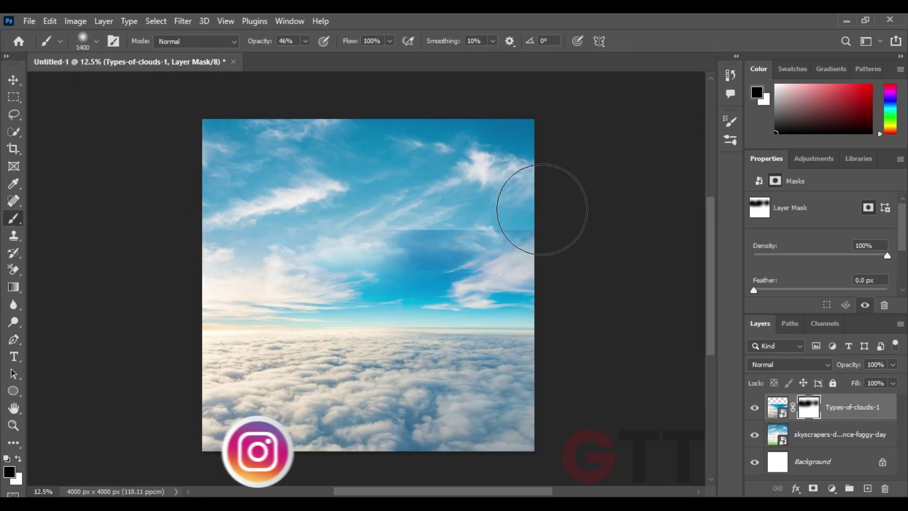
pyautogui.moveTo(399, 234); pyautogui.dragTo(460, 236)
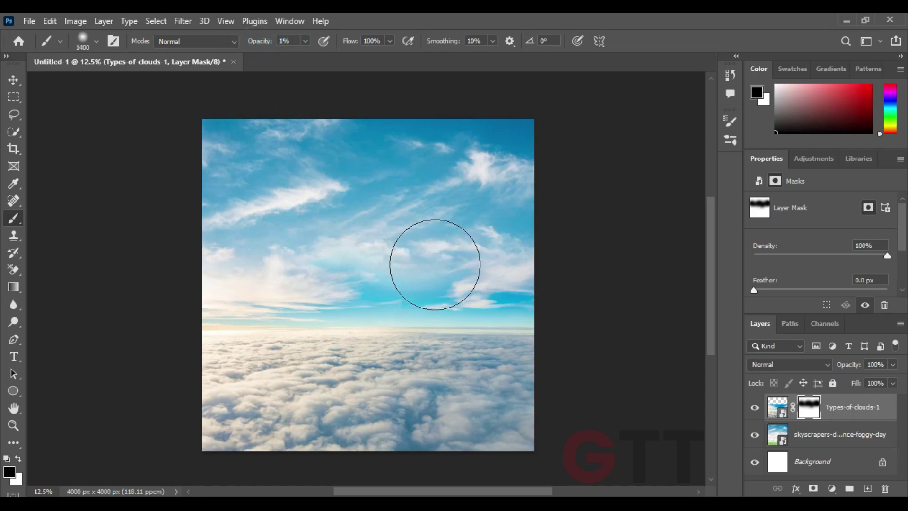
# Step: Merge the clouds and skyscrapers layers and convert the result to a smart object
pyautogui.click(13, 79)
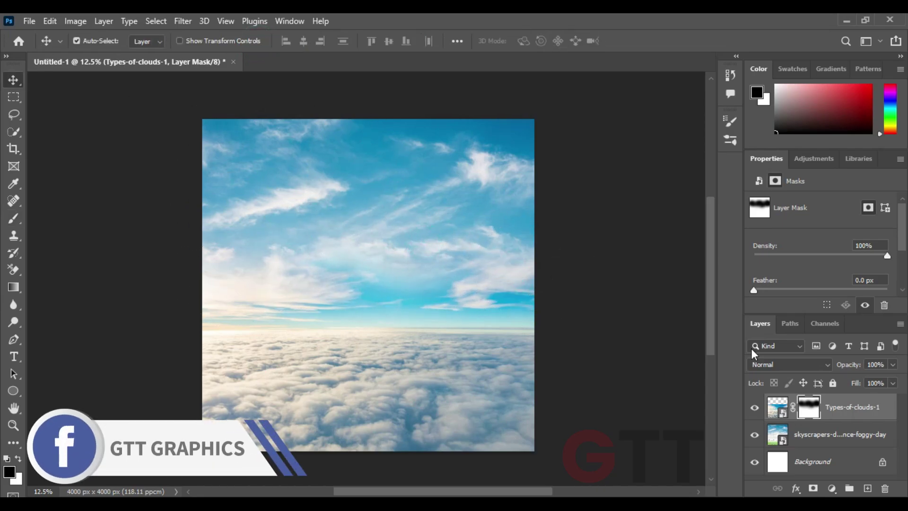
pyautogui.click(837, 434)
pyautogui.keyDown('shift'); pyautogui.click(841, 407); pyautogui.keyUp('shift')
pyautogui.hotkey('ctrl', 'e')
pyautogui.click(899, 324)
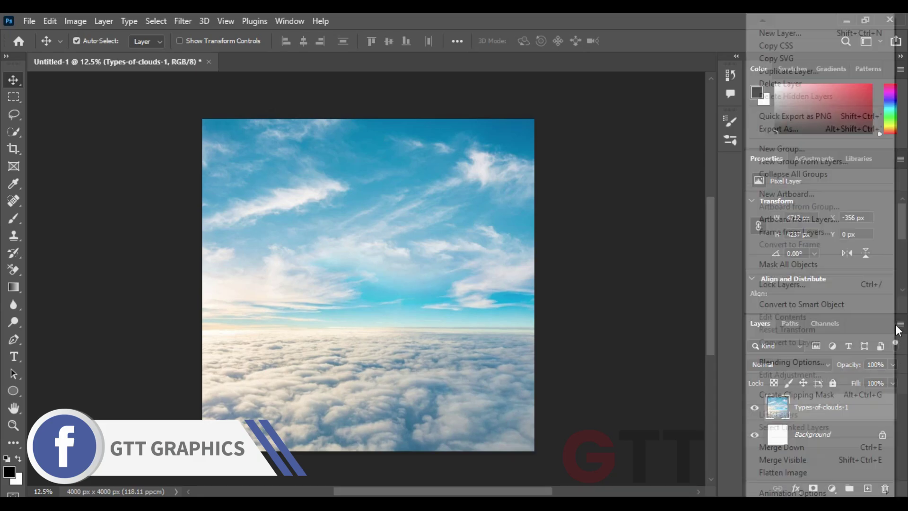
pyautogui.click(827, 304)
# Step: Apply a 30 px Tilt-Shift blur with its sharp band on the cloud horizon
pyautogui.click(182, 21)
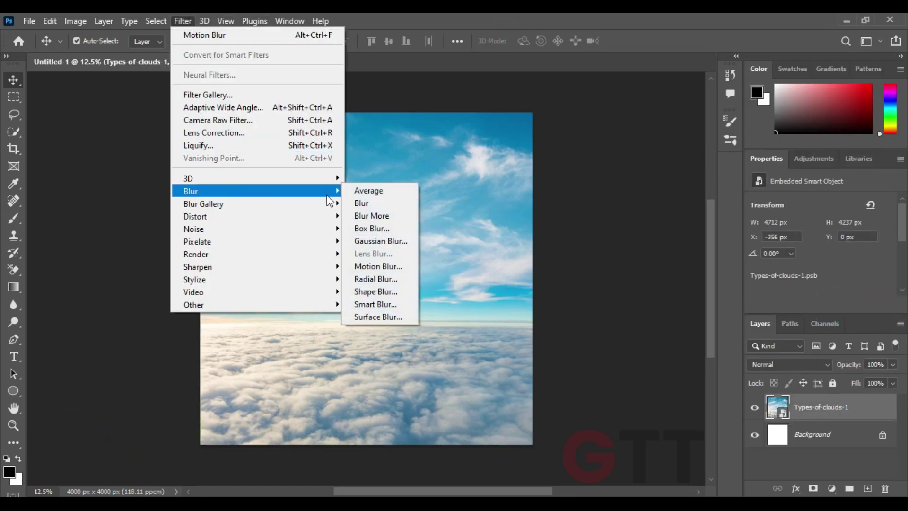
pyautogui.click(355, 218)
pyautogui.moveTo(376, 279)
pyautogui.mouseDown()
pyautogui.moveTo(369, 340)
pyautogui.moveTo(375, 292)
pyautogui.mouseUp()
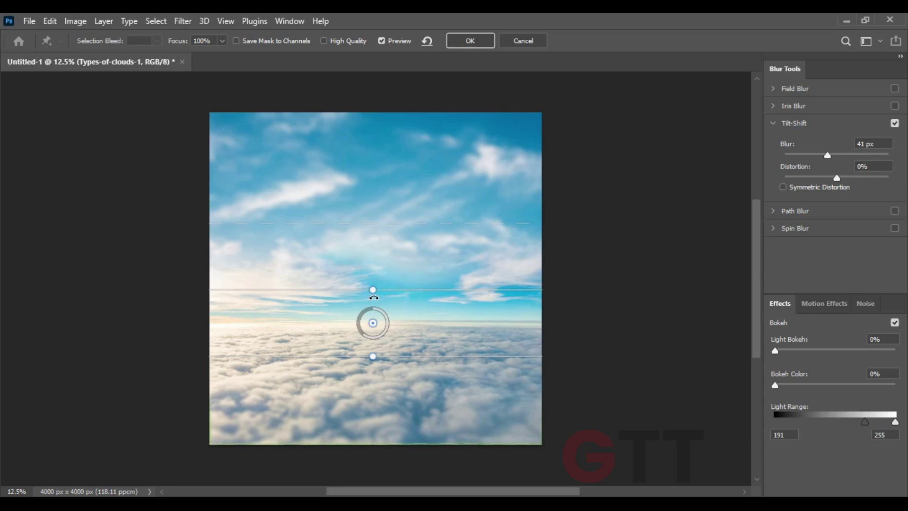
pyautogui.moveTo(376, 323)
pyautogui.mouseDown()
pyautogui.moveTo(365, 353)
pyautogui.moveTo(370, 346)
pyautogui.mouseUp()
pyautogui.moveTo(377, 304); pyautogui.dragTo(396, 287)
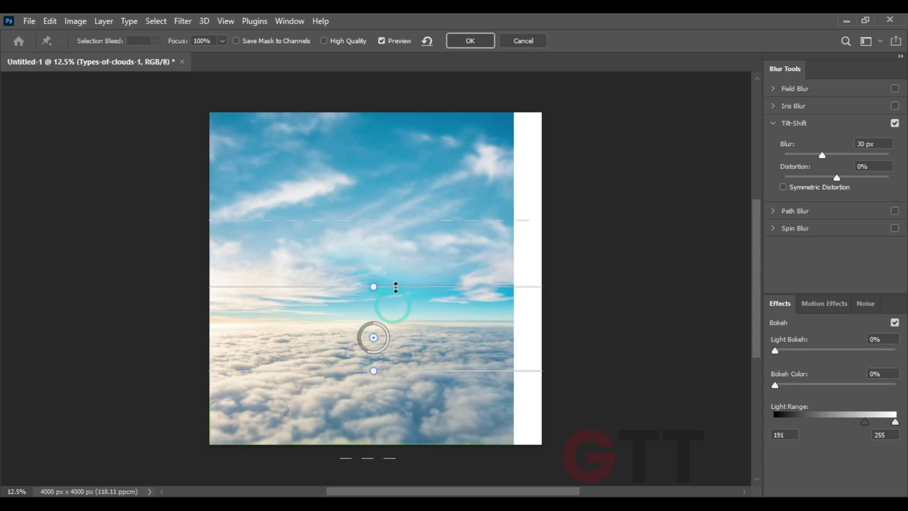
pyautogui.moveTo(382, 370)
pyautogui.mouseDown()
pyautogui.moveTo(388, 358)
pyautogui.moveTo(373, 330)
pyautogui.mouseUp()
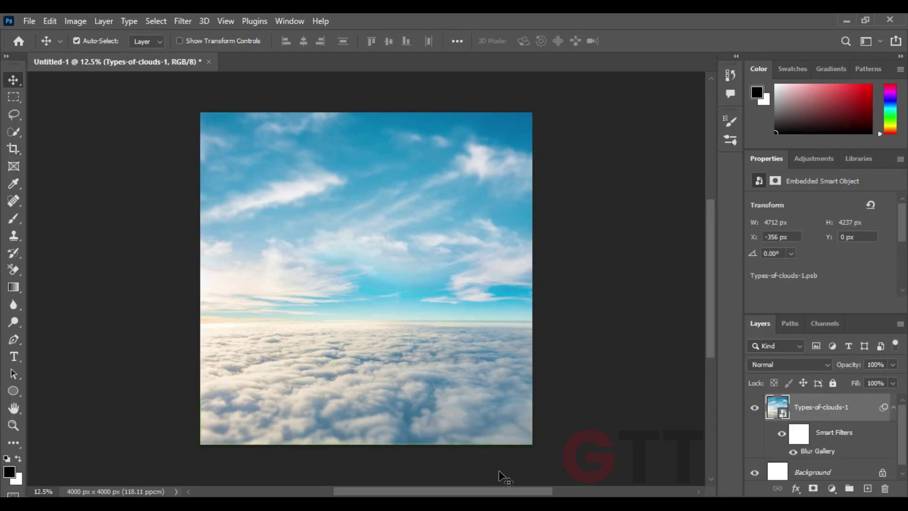
# Step: Open the floating island image, duplicate it to Layer 1 and hide the Background
pyautogui.click(431, 504)
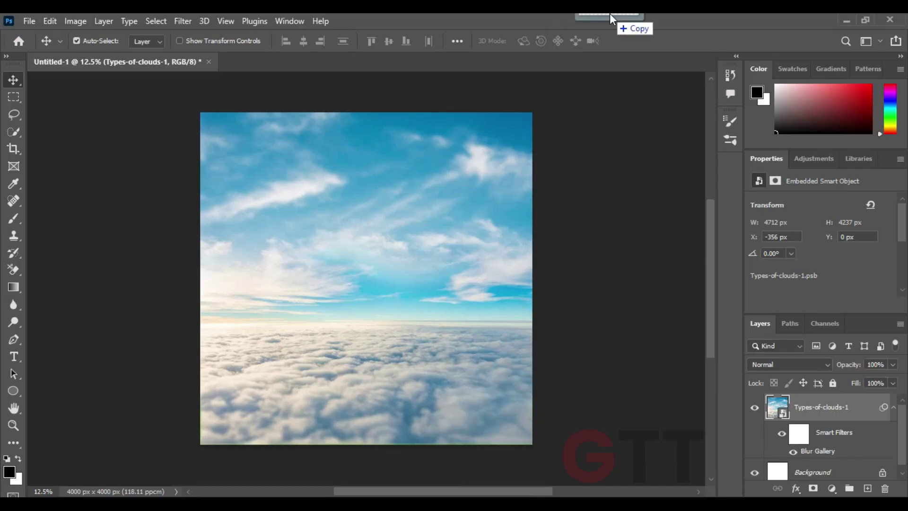
pyautogui.moveTo(470, 125); pyautogui.dragTo(609, 13)
pyautogui.hotkey('ctrl', 'j')
pyautogui.click(754, 434)
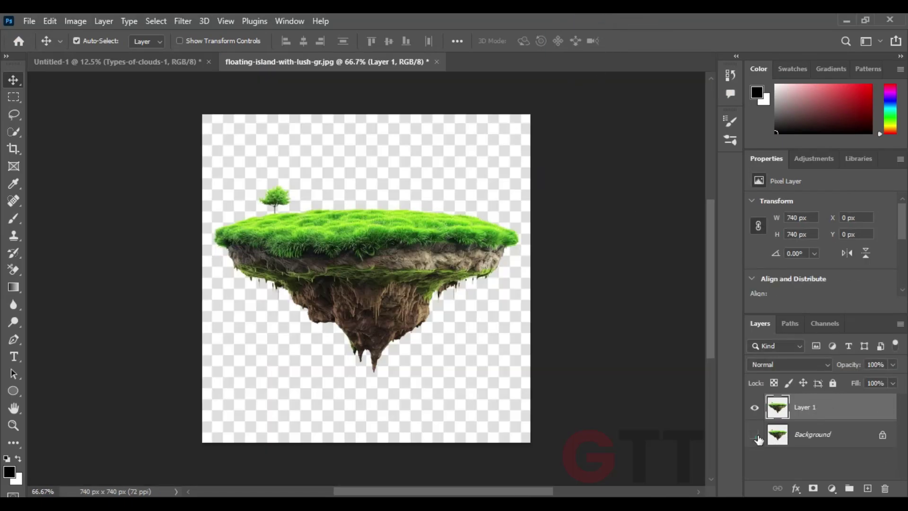
pyautogui.scroll(3, 421, 284)
pyautogui.click(183, 21)
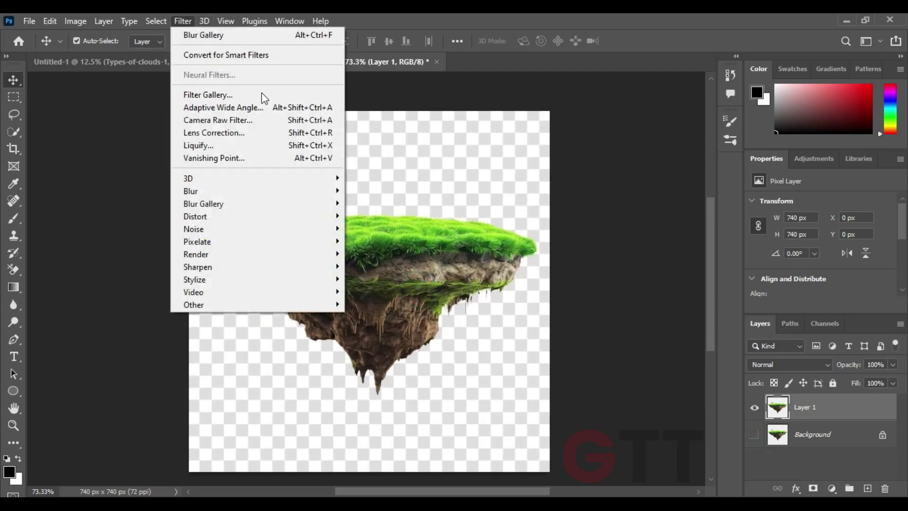
pyautogui.click(657, 370)
# Step: Isolate the Blue channel and create a Blue copy channel
pyautogui.click(825, 323)
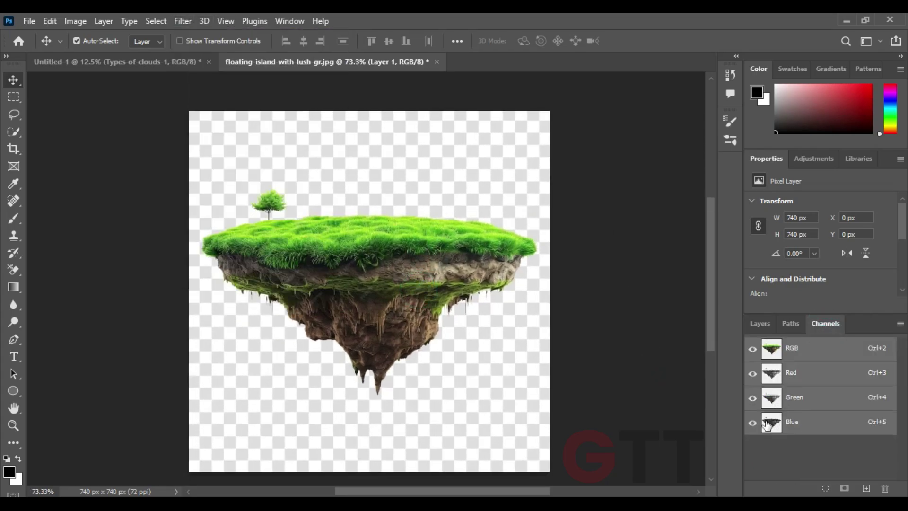
pyautogui.click(752, 420)
pyautogui.click(756, 374)
pyautogui.click(823, 423)
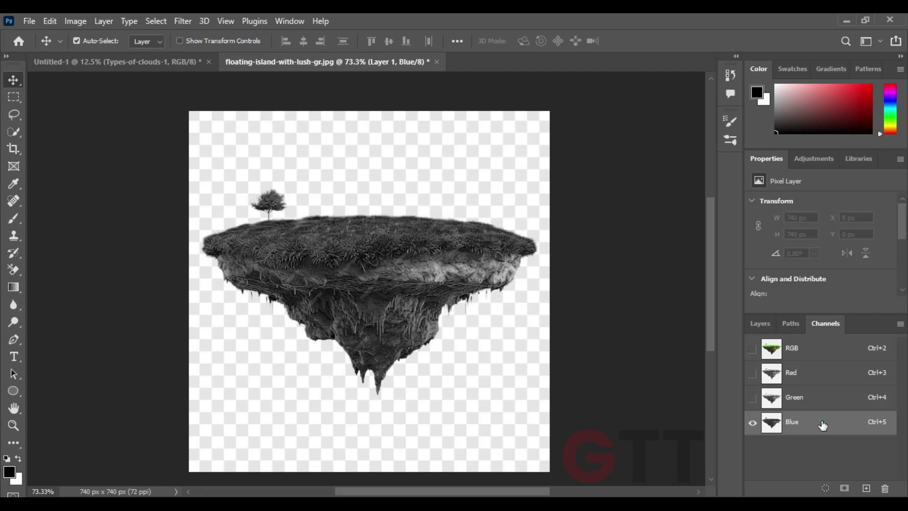
pyautogui.click(828, 428)
pyautogui.click(562, 139)
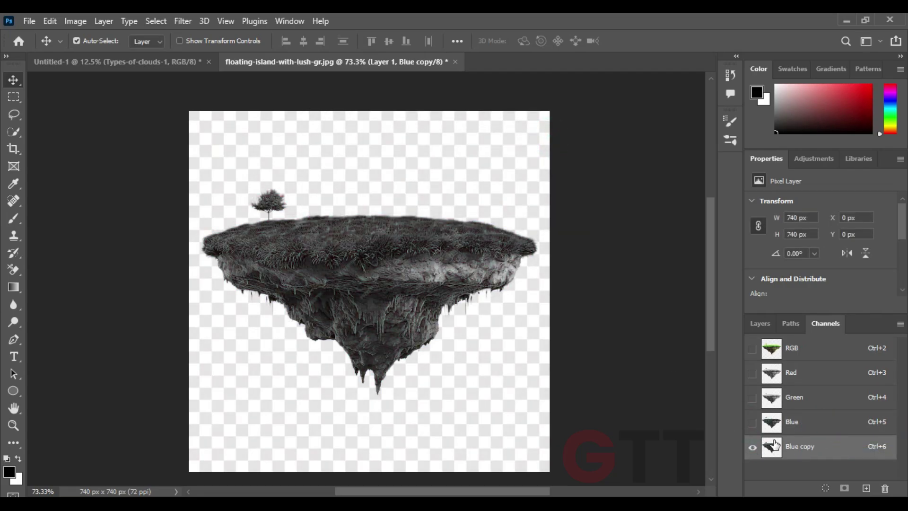
# Step: Use Levels on the Blue copy to make the island solid black on white
pyautogui.hotkey('ctrl', 'l')
pyautogui.moveTo(638, 279)
pyautogui.mouseDown()
pyautogui.moveTo(709, 279)
pyautogui.moveTo(690, 279)
pyautogui.moveTo(698, 277)
pyautogui.mouseUp()
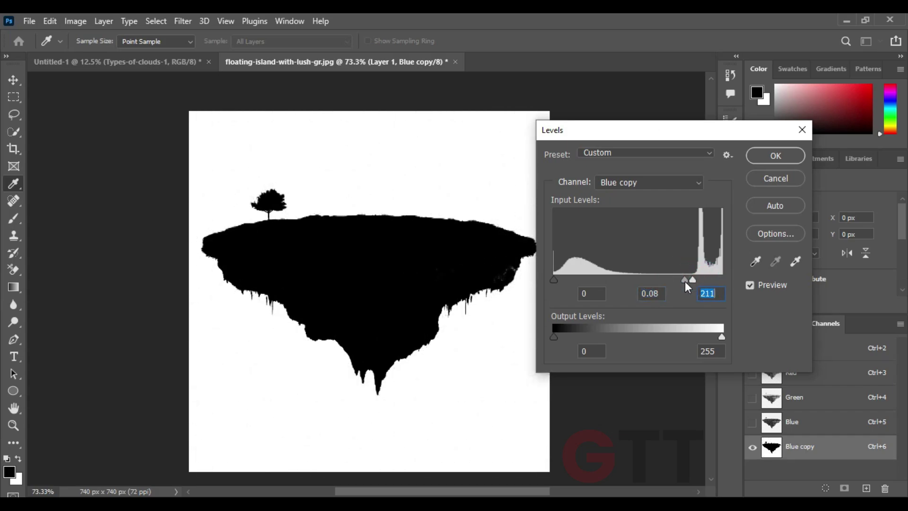
pyautogui.click(755, 156)
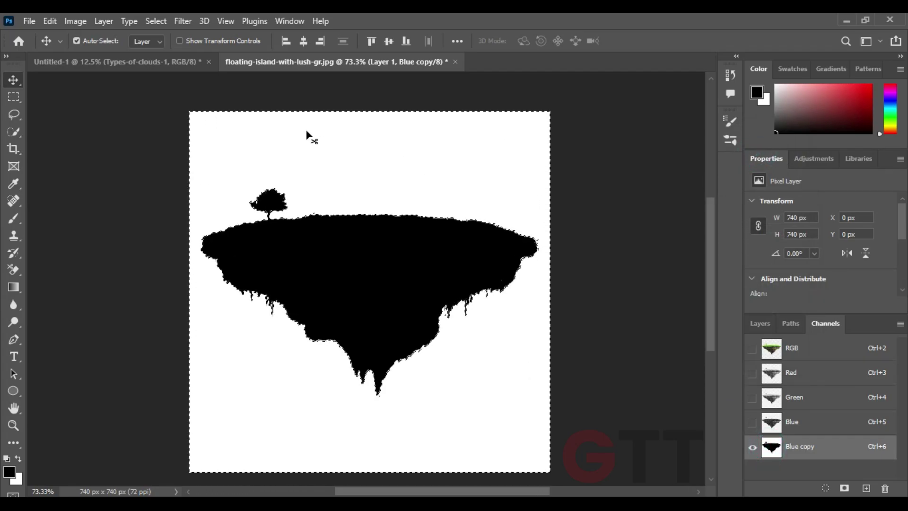
pyautogui.click(759, 323)
# Step: Mask Layer 1 with the inverted island selection and add a black solid-colour fill layer
pyautogui.click(813, 489)
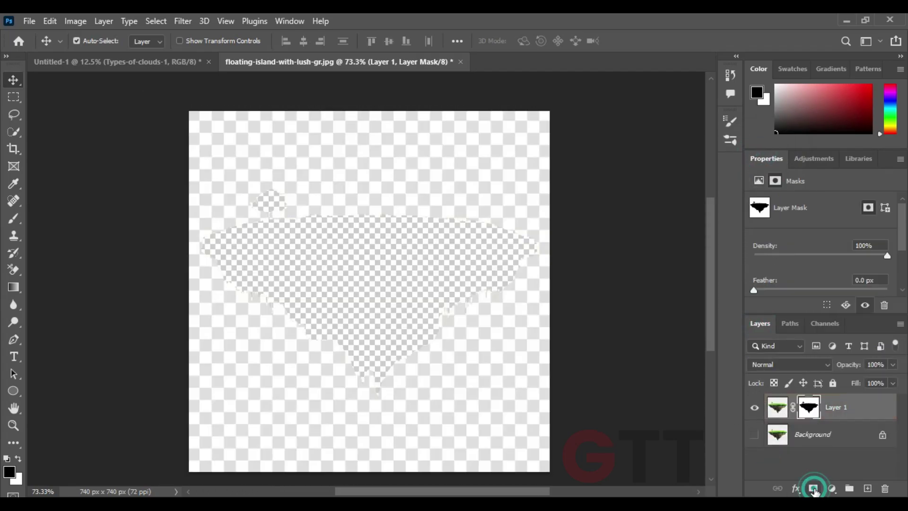
pyautogui.hotkey('ctrl', 'i')
pyautogui.click(108, 159)
pyautogui.click(839, 434)
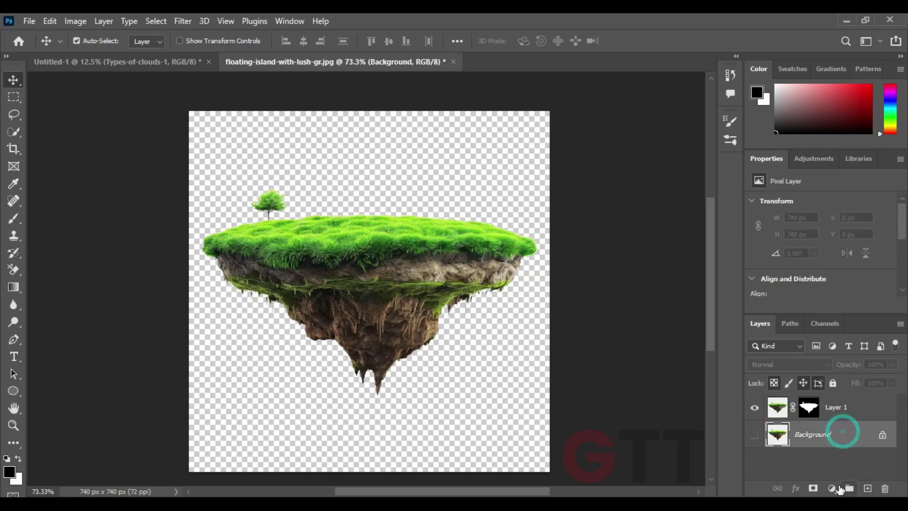
pyautogui.click(832, 489)
pyautogui.click(845, 251)
pyautogui.click(813, 106)
# Step: Contract the island selection by 2 pixels and paint on Layer 1's mask
pyautogui.click(837, 406)
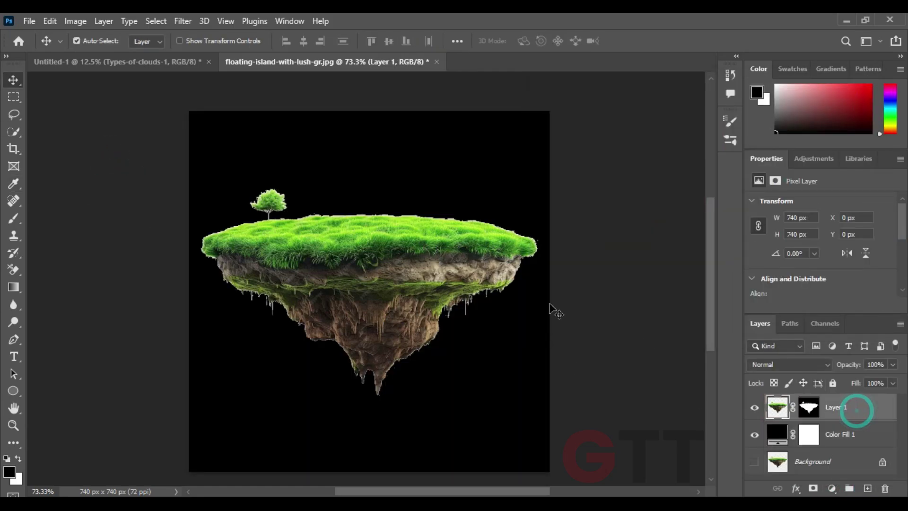
pyautogui.press('z')
pyautogui.keyDown('ctrl'); pyautogui.click(809, 407); pyautogui.keyUp('ctrl')
pyautogui.click(156, 21)
pyautogui.moveTo(167, 221)
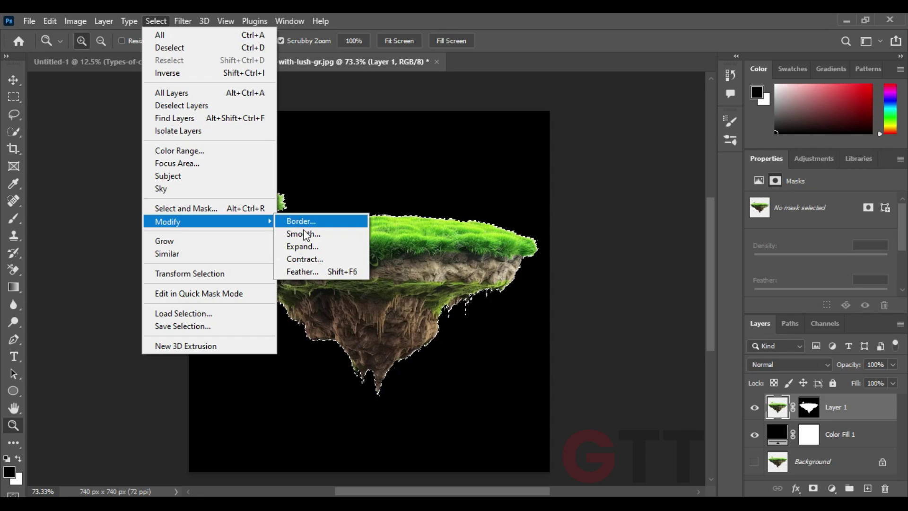
pyautogui.click(304, 259)
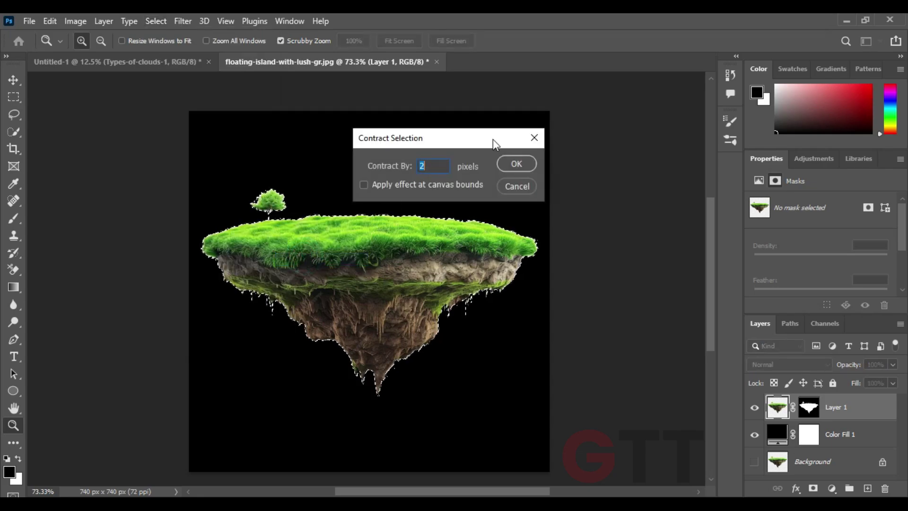
pyautogui.click(516, 164)
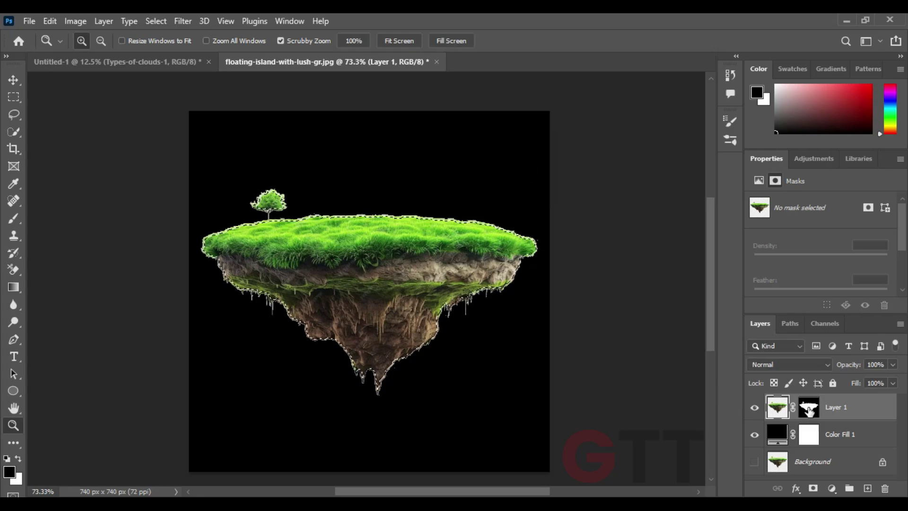
pyautogui.click(810, 410)
pyautogui.press('b')
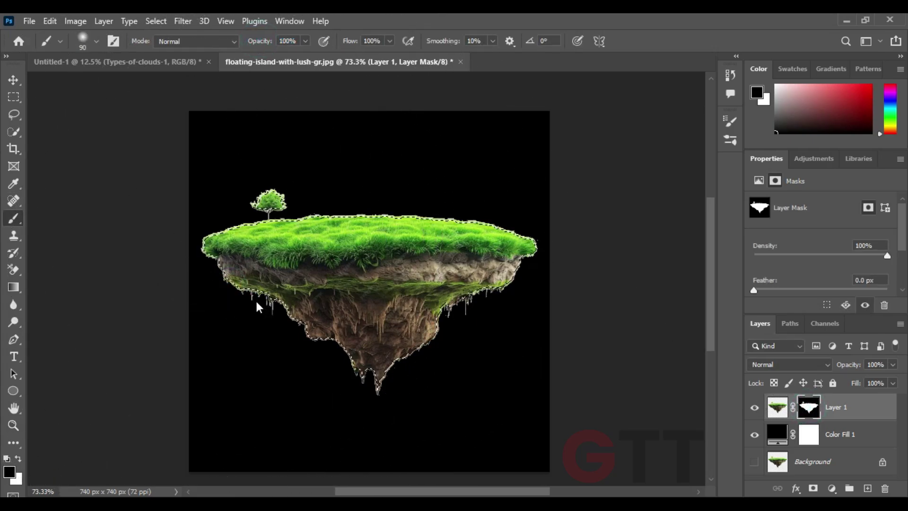
# Step: Copy the cut-out island into a new layer and hide all other layers
pyautogui.click(777, 407)
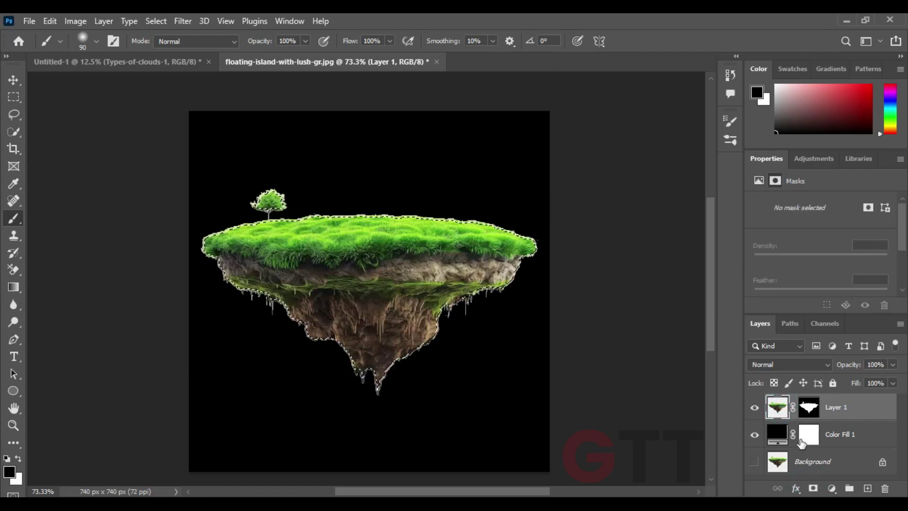
pyautogui.hotkey('ctrl', 'j')
pyautogui.keyDown('alt'); pyautogui.click(754, 407); pyautogui.keyUp('alt')
pyautogui.press('v')
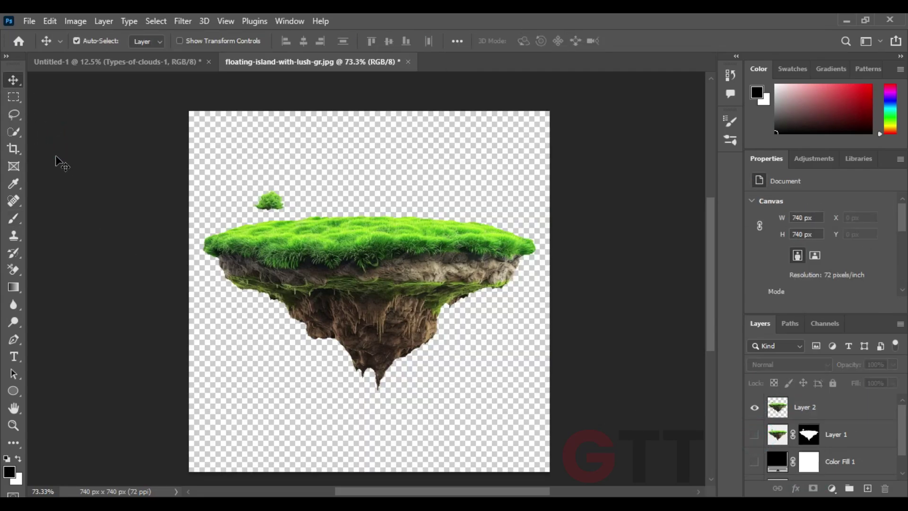
pyautogui.moveTo(334, 249); pyautogui.dragTo(298, 251)
pyautogui.hotkey('ctrl', 'z')
# Step: Add a layer mask to the new island layer and paint on it
pyautogui.click(813, 488)
pyautogui.press('b')
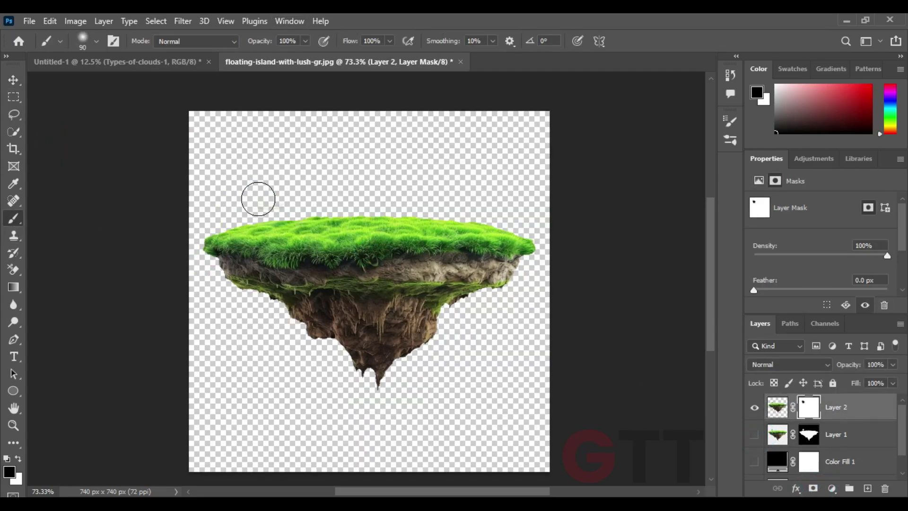
pyautogui.press('v')
pyautogui.click(900, 323)
# Step: Convert the island to a smart object, then bring it into the clouds document, enlarged and lowered
pyautogui.click(804, 275)
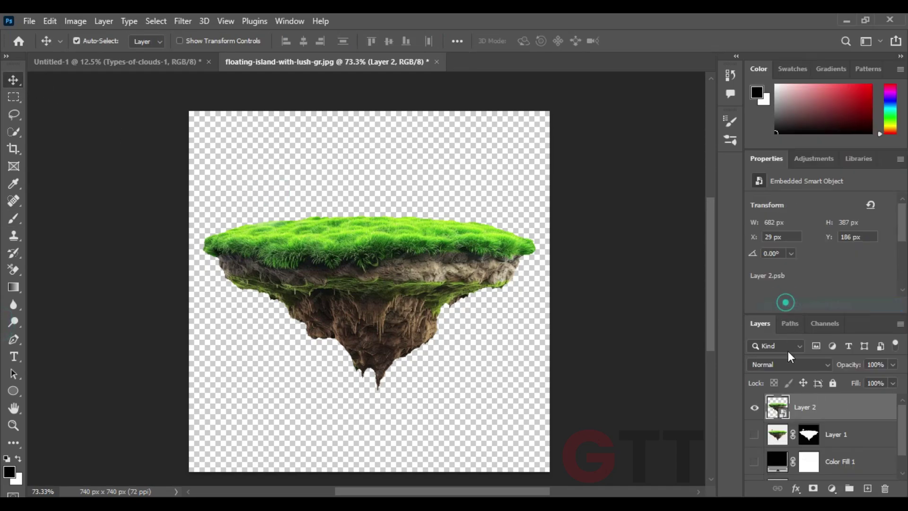
pyautogui.moveTo(409, 264)
pyautogui.mouseDown()
pyautogui.moveTo(184, 93)
pyautogui.moveTo(365, 243)
pyautogui.mouseUp()
pyautogui.hotkey('ctrl', 't')
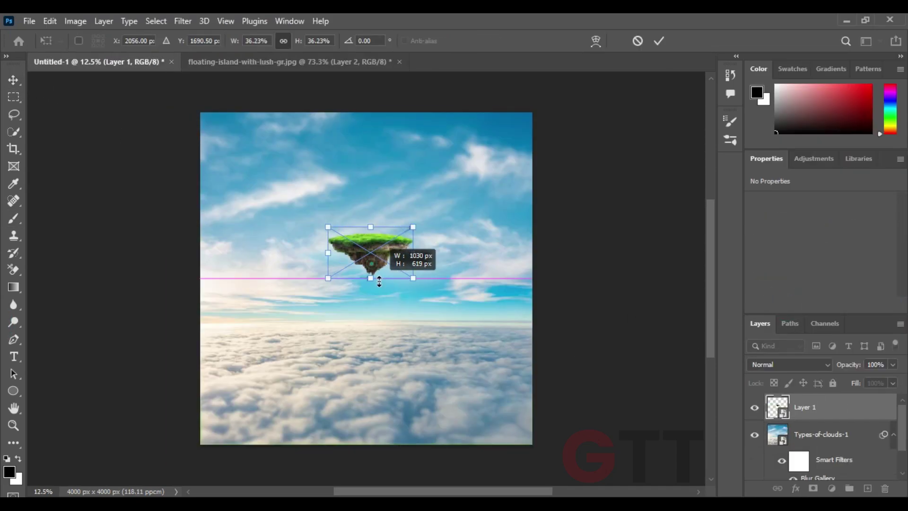
pyautogui.moveTo(421, 285)
pyautogui.mouseDown()
pyautogui.moveTo(478, 356)
pyautogui.moveTo(400, 326)
pyautogui.mouseUp()
pyautogui.press('Return')
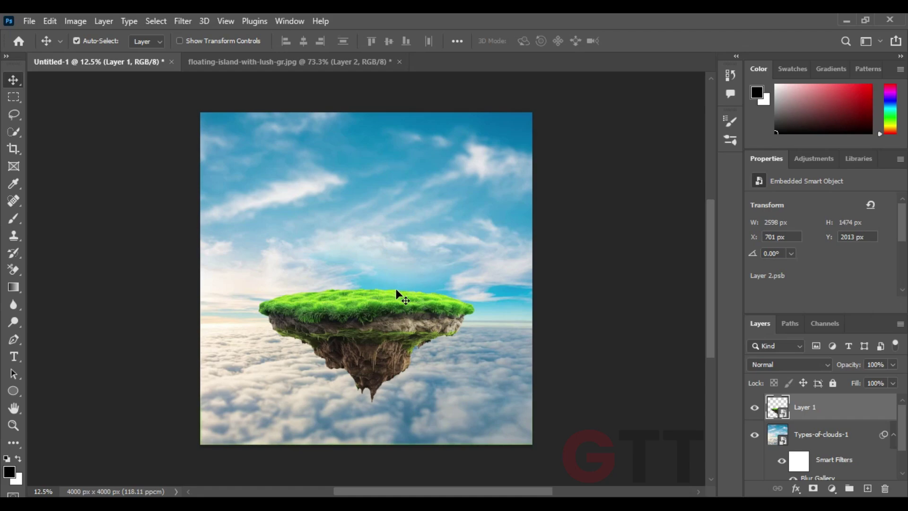
pyautogui.moveTo(396, 289); pyautogui.dragTo(390, 334)
pyautogui.click(491, 330)
# Step: Place the Product bottle, scale it down and stand it centred on the island
pyautogui.moveTo(653, 108)
pyautogui.mouseDown()
pyautogui.moveTo(499, 432)
pyautogui.moveTo(491, 473)
pyautogui.moveTo(421, 350)
pyautogui.mouseUp()
pyautogui.click(654, 42)
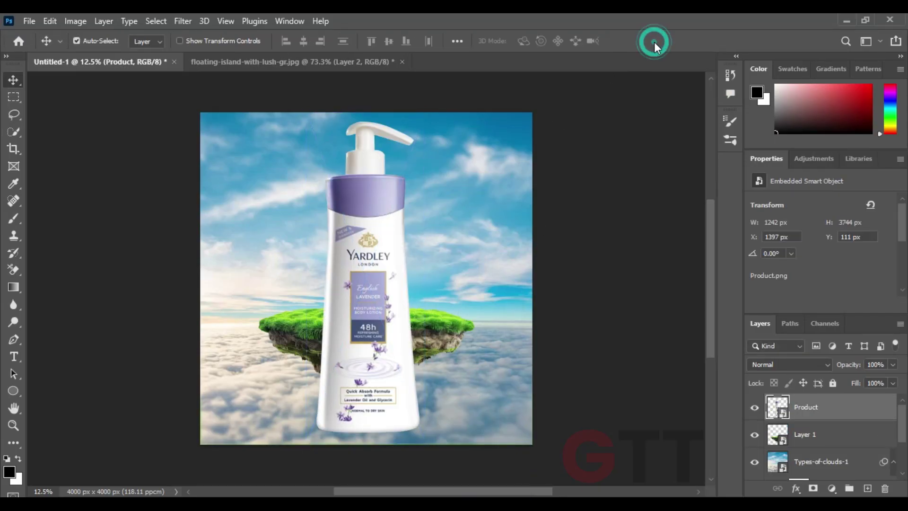
pyautogui.hotkey('ctrl', 't')
pyautogui.moveTo(300, 107); pyautogui.dragTo(331, 187)
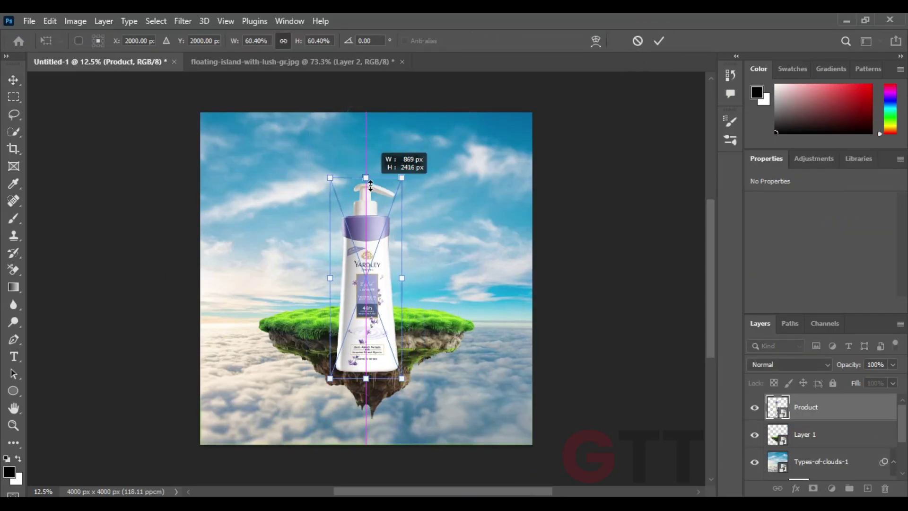
pyautogui.moveTo(367, 252); pyautogui.dragTo(367, 212)
pyautogui.moveTo(335, 152); pyautogui.dragTo(326, 123)
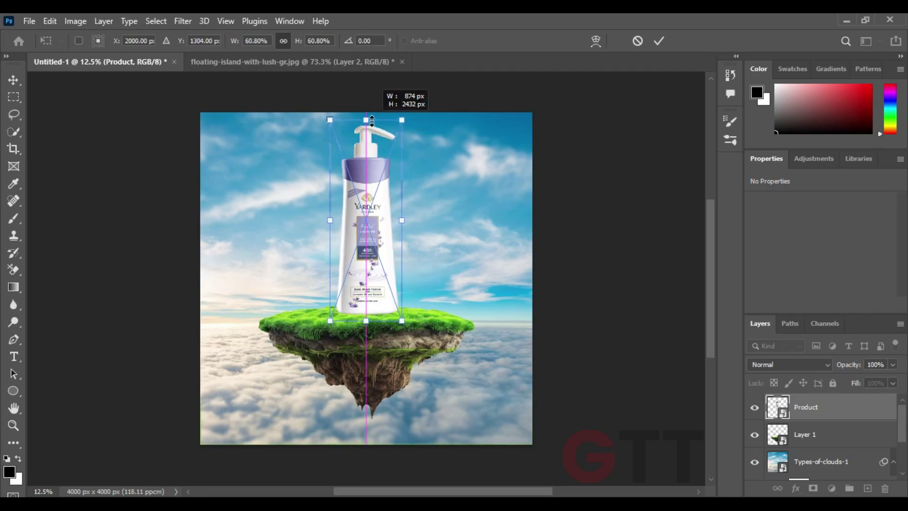
pyautogui.press('Return')
pyautogui.scroll(2, 376, 267)
pyautogui.moveTo(366, 269); pyautogui.dragTo(367, 270)
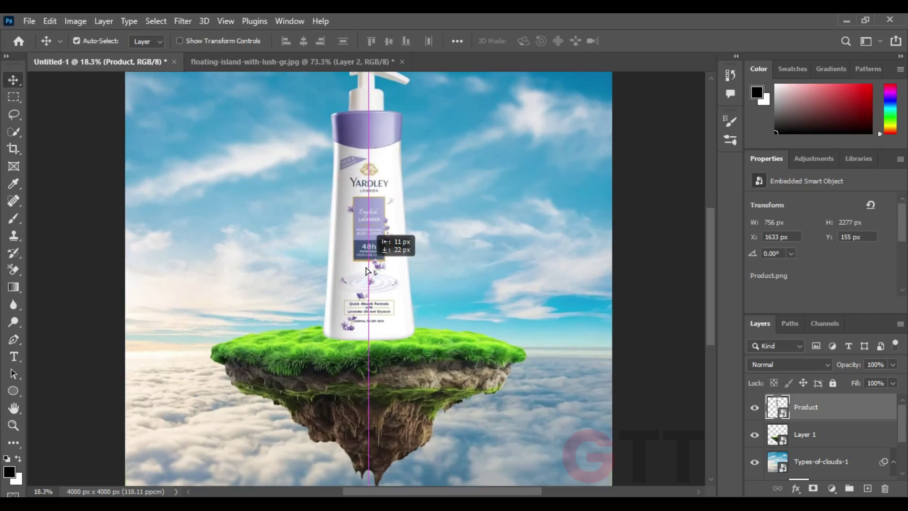
# Step: Add a mask to the Product layer and increase the brush tip spacing
pyautogui.click(813, 488)
pyautogui.click(13, 218)
pyautogui.click(96, 41)
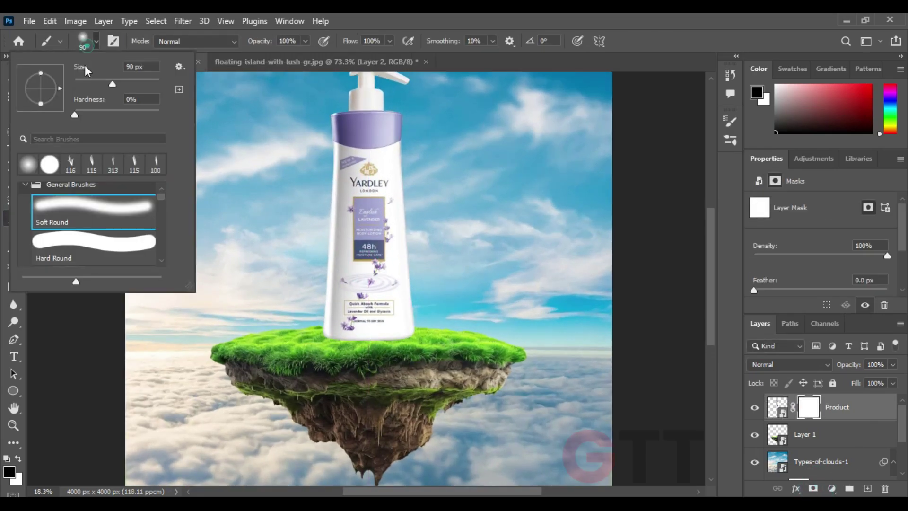
pyautogui.scroll(3, 307, 340)
pyautogui.scroll(4, 307, 340)
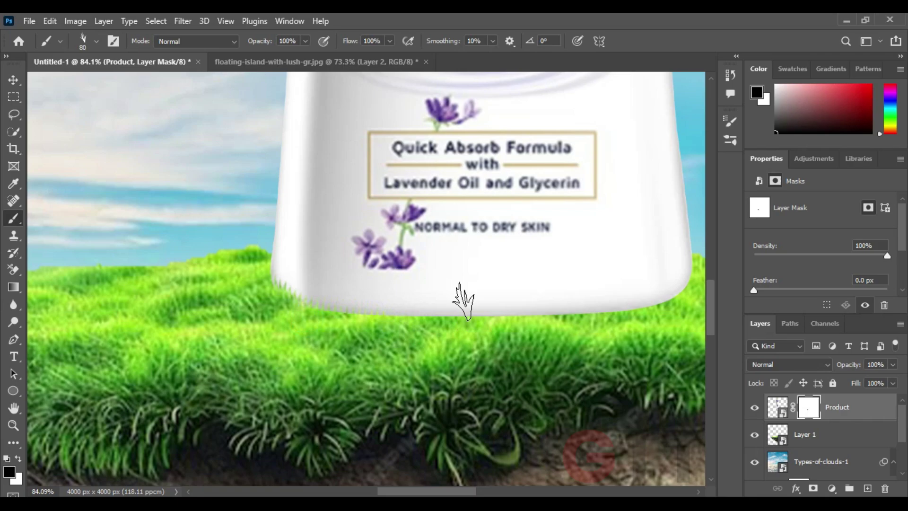
pyautogui.click(113, 41)
pyautogui.moveTo(622, 347); pyautogui.dragTo(583, 344)
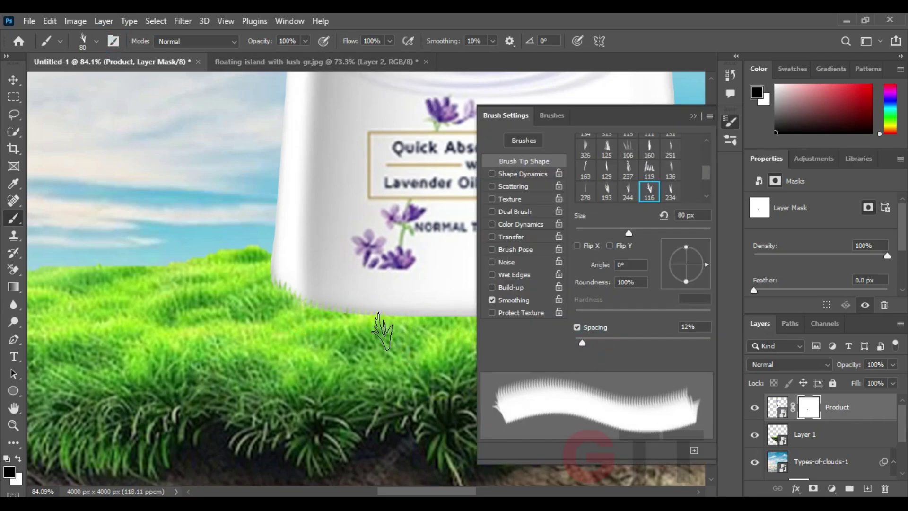
pyautogui.click(692, 114)
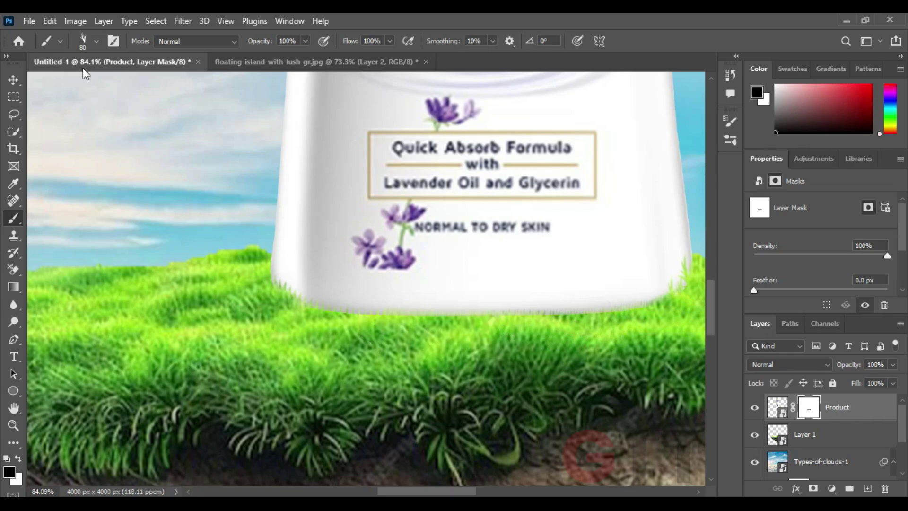
# Step: Choose a grass-shaped brush tip and fit the whole composition in view
pyautogui.click(84, 41)
pyautogui.doubleClick(94, 256)
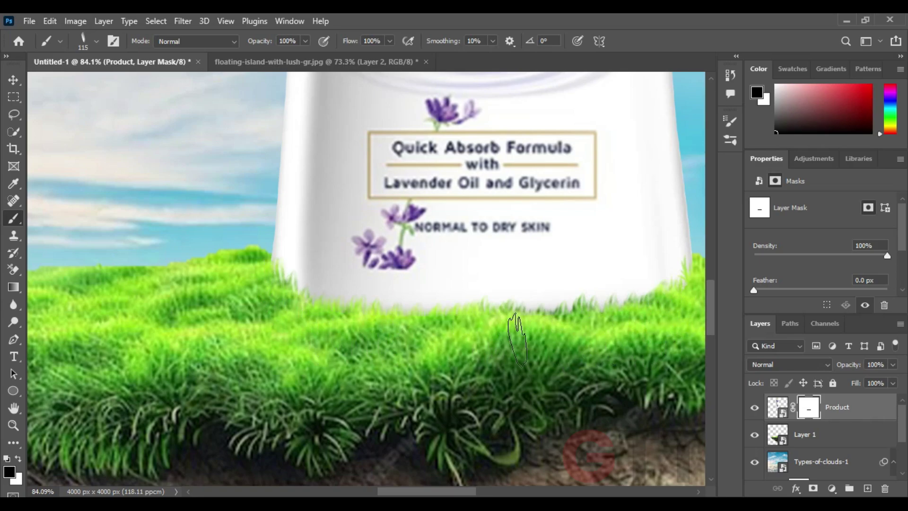
pyautogui.hotkey('ctrl', '0')
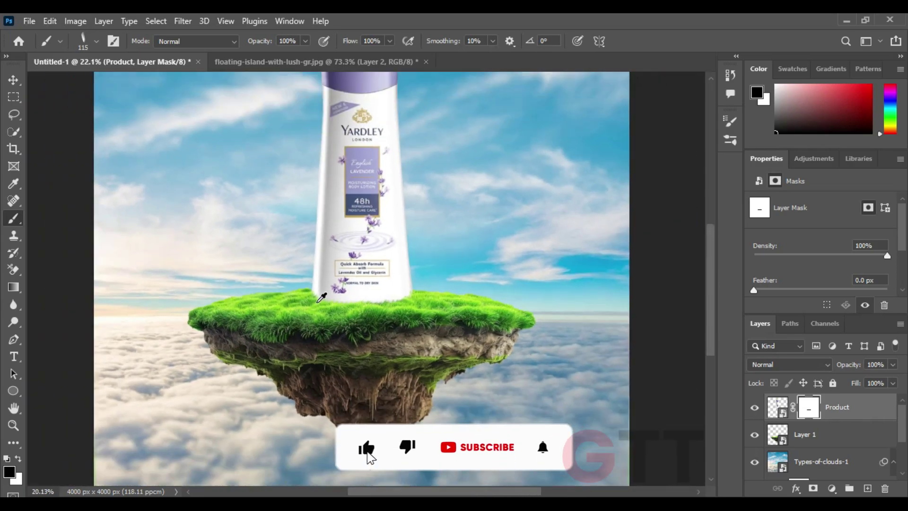
pyautogui.scroll(1, 321, 297)
pyautogui.press('v')
pyautogui.scroll(-3, 397, 219)
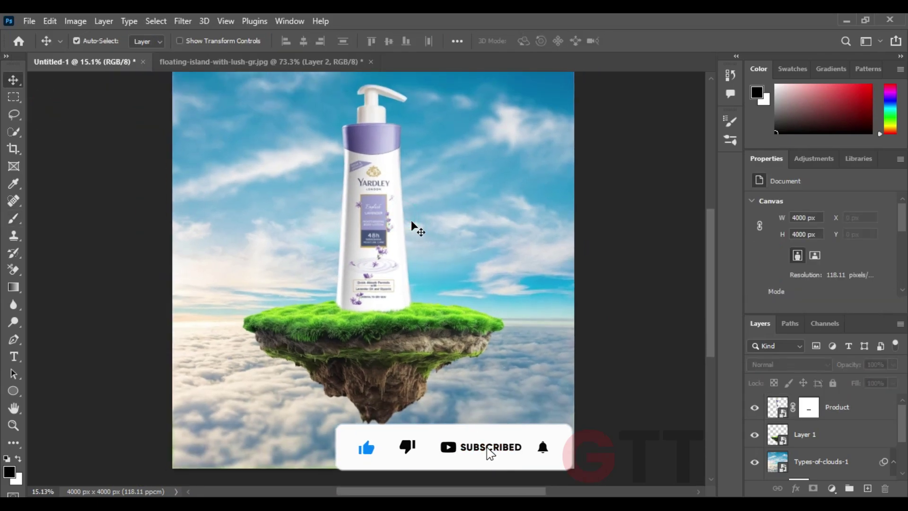
# Step: Place lens flare2 above the clouds layer with Screen blend mode
pyautogui.scroll(-1, 413, 226)
pyautogui.click(843, 445)
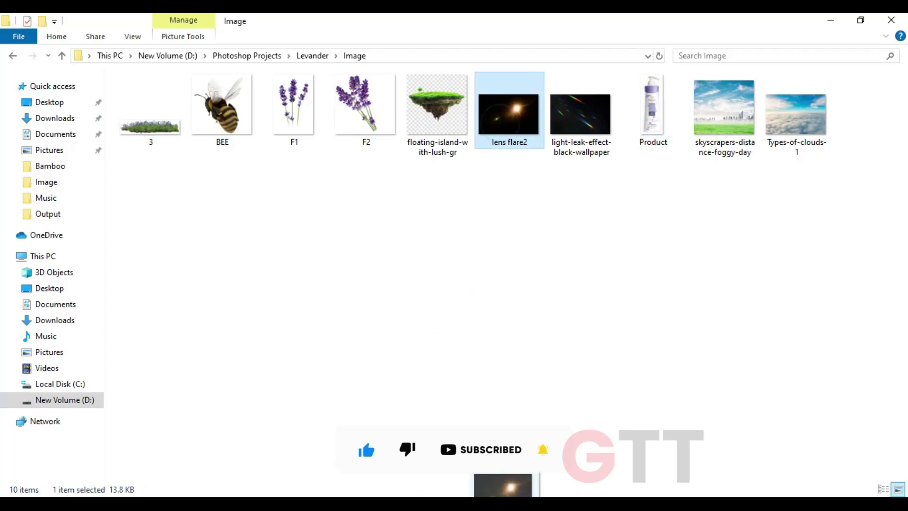
pyautogui.moveTo(503, 111)
pyautogui.mouseDown()
pyautogui.moveTo(486, 284)
pyautogui.moveTo(554, 196)
pyautogui.mouseUp()
pyautogui.press('Return')
pyautogui.click(788, 364)
pyautogui.click(772, 277)
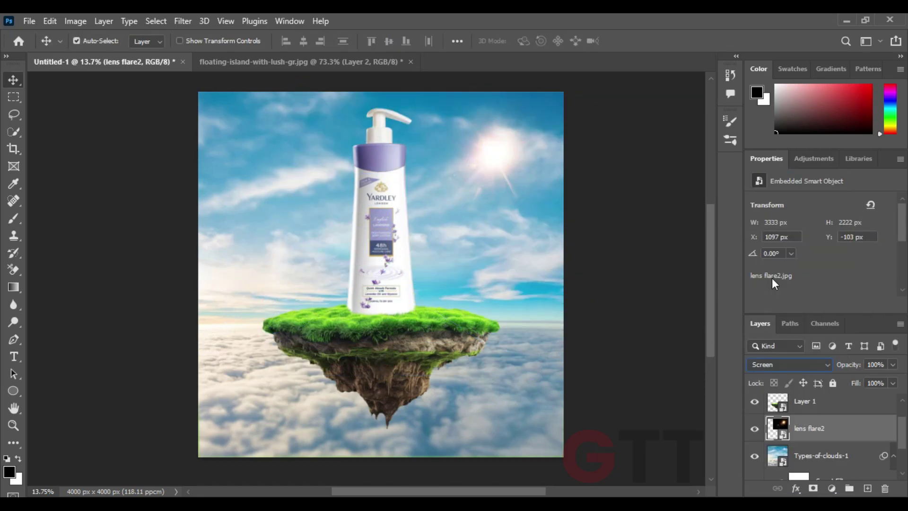
# Step: Enlarge the lens flare greatly, move it to the top-right, and lock it
pyautogui.hotkey('ctrl', 't')
pyautogui.moveTo(543, 120); pyautogui.dragTo(227, 326)
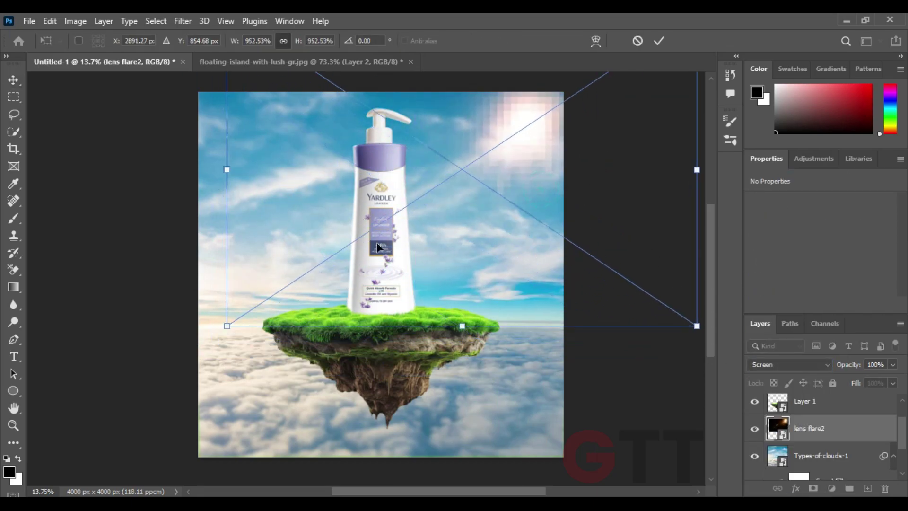
pyautogui.moveTo(572, 151); pyautogui.dragTo(577, 146)
pyautogui.press('Return')
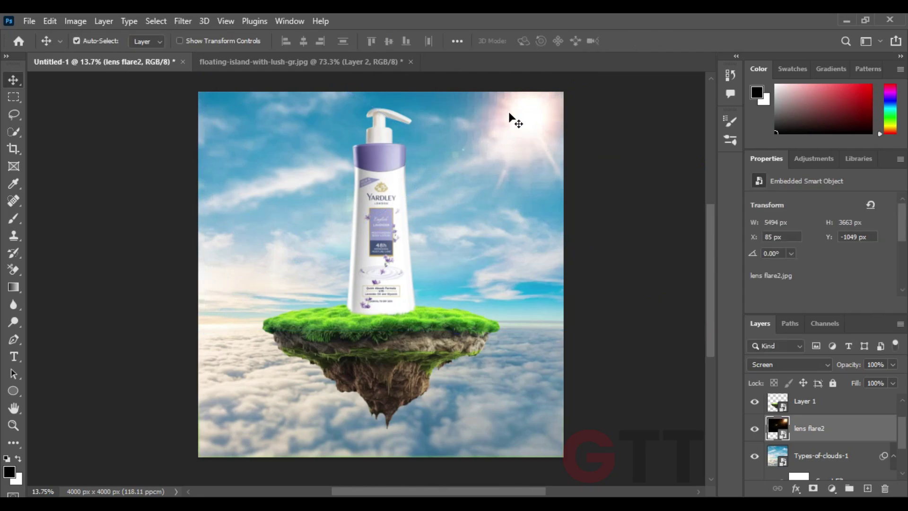
pyautogui.moveTo(526, 131)
pyautogui.mouseDown()
pyautogui.moveTo(536, 127)
pyautogui.moveTo(499, 290)
pyautogui.moveTo(517, 213)
pyautogui.mouseUp()
pyautogui.click(832, 383)
# Step: Flip the light-leak image vertically and set it to Screen blend mode
pyautogui.hotkey('alt', 'Tab')
pyautogui.rightClick(499, 290)
pyautogui.click(525, 485)
pyautogui.press('Return')
pyautogui.click(789, 364)
pyautogui.click(775, 277)
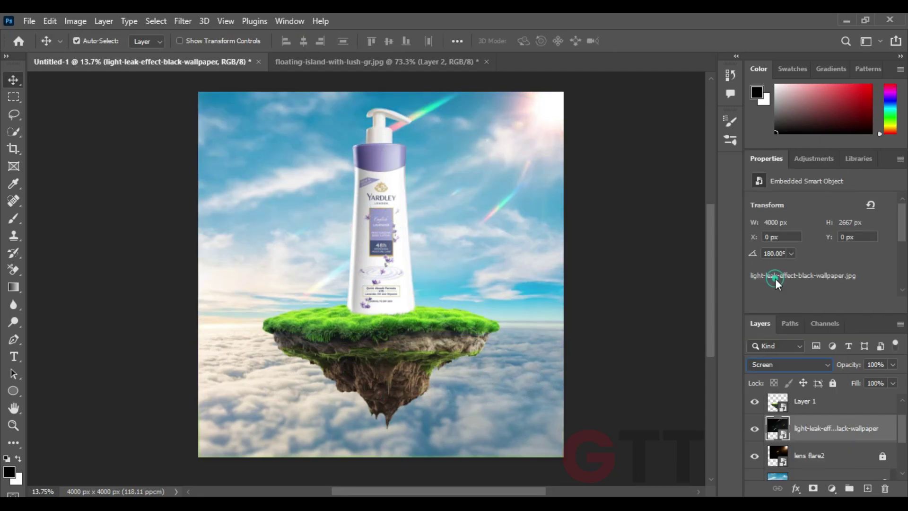
pyautogui.click(601, 293)
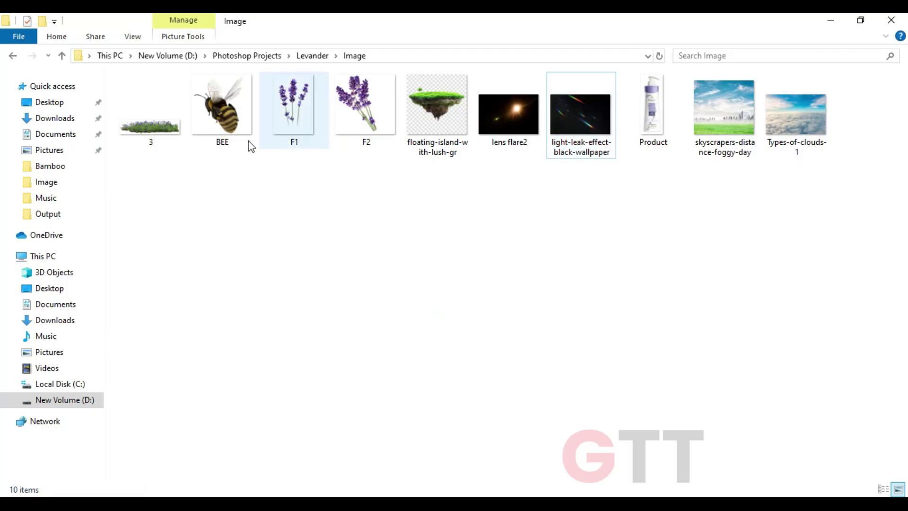
# Step: Lasso a lavender stem from F1, convert it to a smart object, and place it lower-left
pyautogui.moveTo(299, 114); pyautogui.dragTo(502, 487)
pyautogui.press('l')
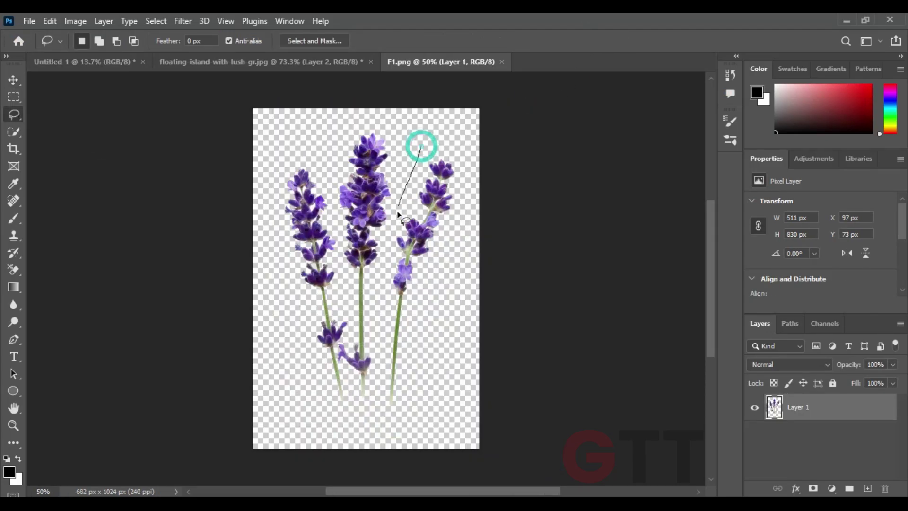
pyautogui.press('v')
pyautogui.moveTo(435, 184); pyautogui.dragTo(348, 202)
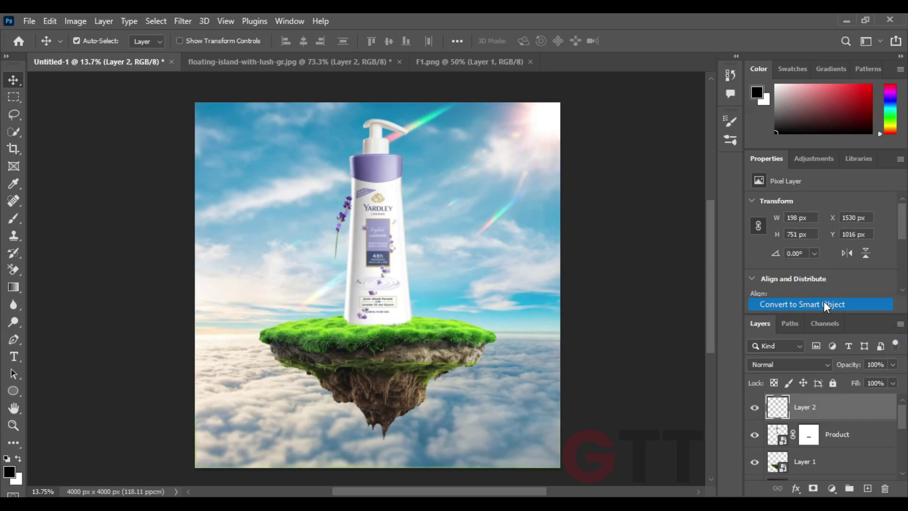
pyautogui.click(823, 302)
pyautogui.moveTo(345, 227)
pyautogui.mouseDown()
pyautogui.moveTo(258, 381)
pyautogui.moveTo(252, 329)
pyautogui.moveTo(260, 304)
pyautogui.mouseUp()
# Step: Scale and tilt the lavender stem slightly
pyautogui.hotkey('ctrl', 't')
pyautogui.press('Return')
pyautogui.hotkey('ctrl', 't')
pyautogui.moveTo(284, 222)
pyautogui.mouseDown()
pyautogui.moveTo(265, 237)
pyautogui.moveTo(231, 347)
pyautogui.mouseUp()
pyautogui.press('Return')
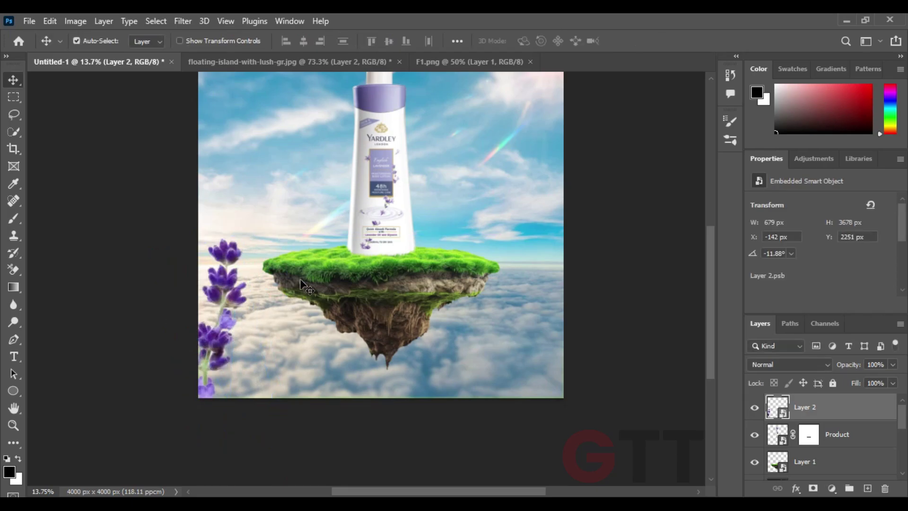
# Step: Hide the first stem and place the F2 lavender bunch bottom-left
pyautogui.click(754, 407)
pyautogui.hotkey('alt', 'Tab')
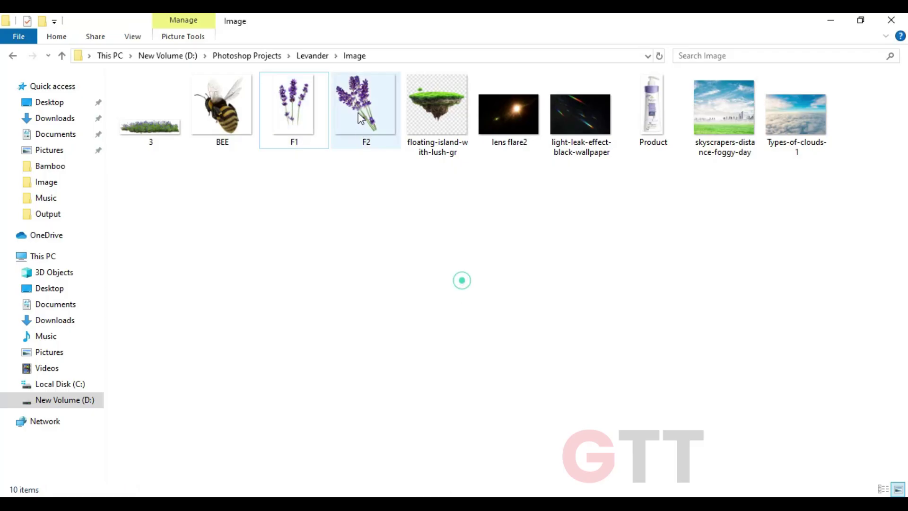
pyautogui.moveTo(354, 112)
pyautogui.mouseDown()
pyautogui.moveTo(486, 466)
pyautogui.moveTo(312, 299)
pyautogui.mouseUp()
pyautogui.press('Return')
# Step: Move the front lavender to the bottom-left corner and soften it with Gaussian Blur
pyautogui.moveTo(313, 361); pyautogui.dragTo(279, 362)
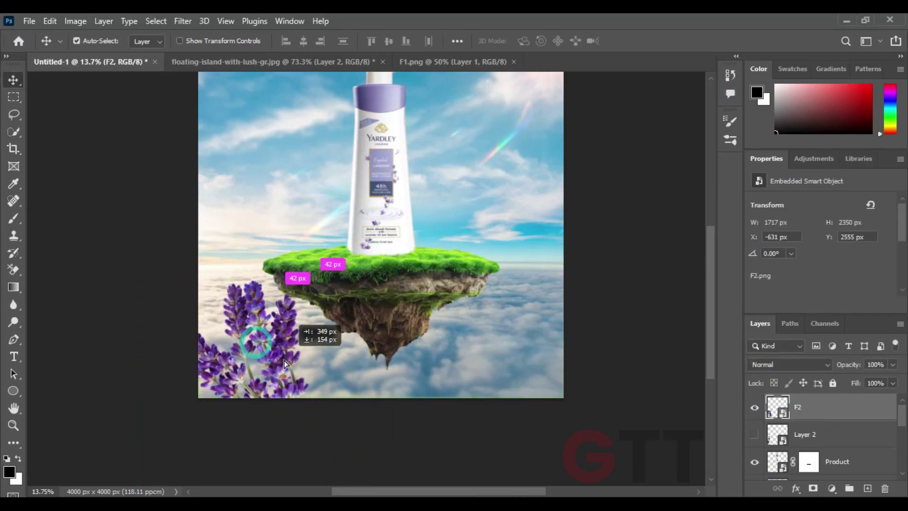
pyautogui.click(191, 22)
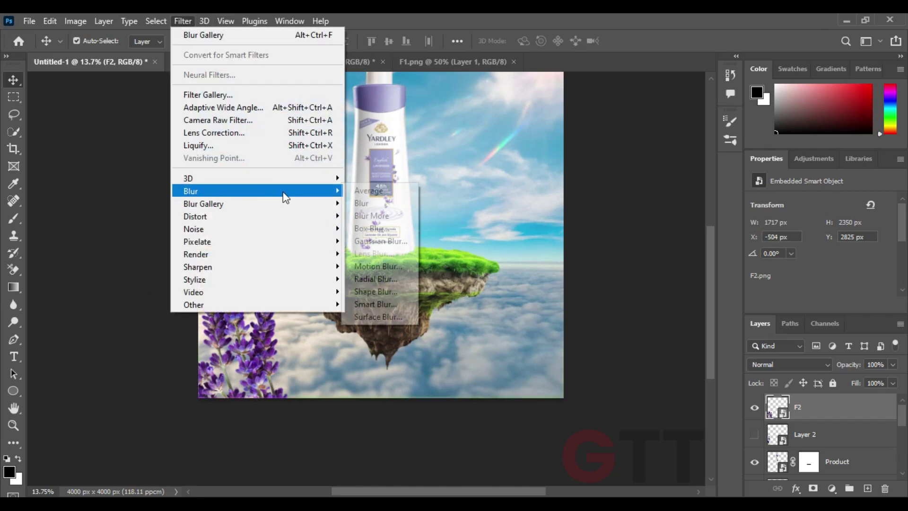
pyautogui.click(377, 236)
pyautogui.click(752, 141)
# Step: Show the sharp lavender stalks, move them up, and duplicate the lavender layers to the right
pyautogui.click(753, 411)
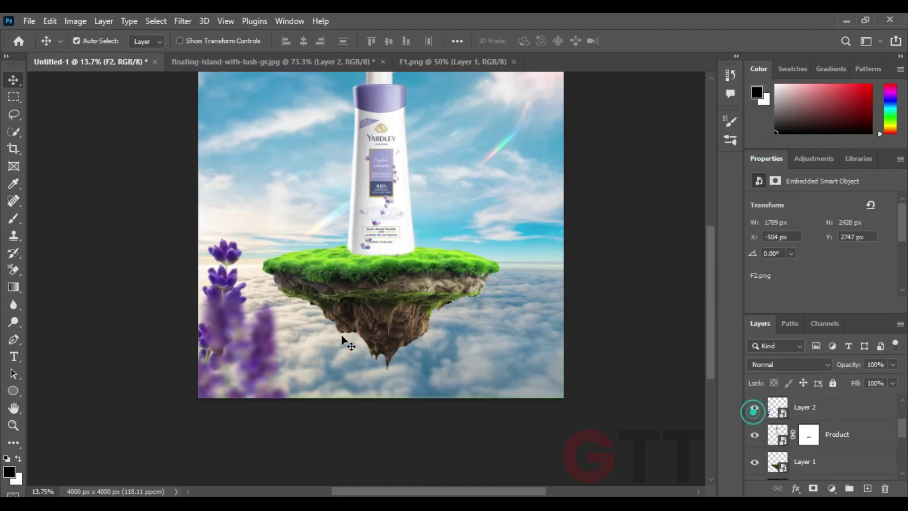
pyautogui.moveTo(264, 355); pyautogui.dragTo(227, 265)
pyautogui.keyDown('shift'); pyautogui.click(804, 472); pyautogui.keyUp('shift')
pyautogui.moveTo(217, 314)
pyautogui.mouseDown()
pyautogui.moveTo(549, 322)
pyautogui.moveTo(473, 325)
pyautogui.moveTo(265, 289)
pyautogui.moveTo(308, 308)
pyautogui.moveTo(338, 337)
pyautogui.moveTo(357, 398)
pyautogui.moveTo(335, 349)
pyautogui.mouseUp()
# Step: Flip the lavender copy horizontally and commit the transform
pyautogui.hotkey('ctrl', 't')
pyautogui.rightClick(521, 265)
pyautogui.click(537, 286)
pyautogui.press('Return')
pyautogui.hotkey('ctrl', 't')
# Step: Tilt the lavender sprig more upright, then duplicate it and shrink the copy into place
pyautogui.moveTo(384, 403); pyautogui.dragTo(373, 395)
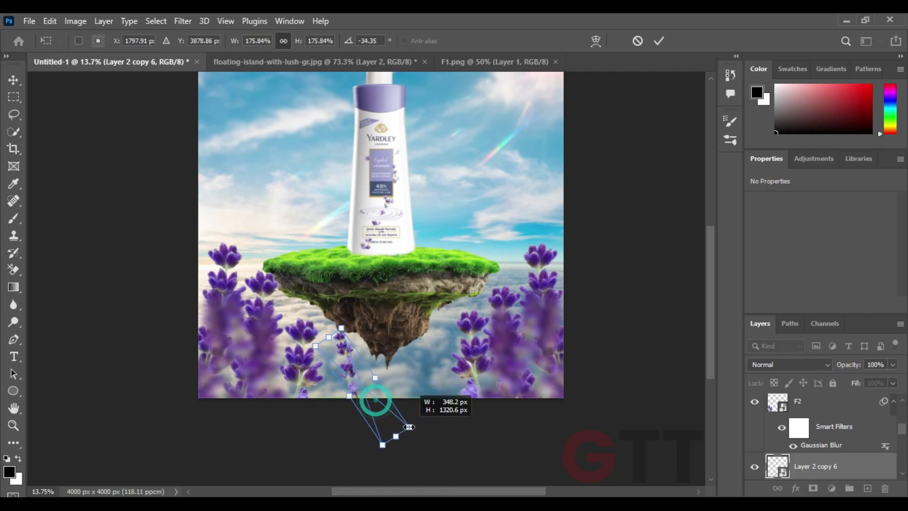
pyautogui.press('Return')
pyautogui.keyDown('ctrl'); pyautogui.click(345, 364); pyautogui.keyUp('ctrl')
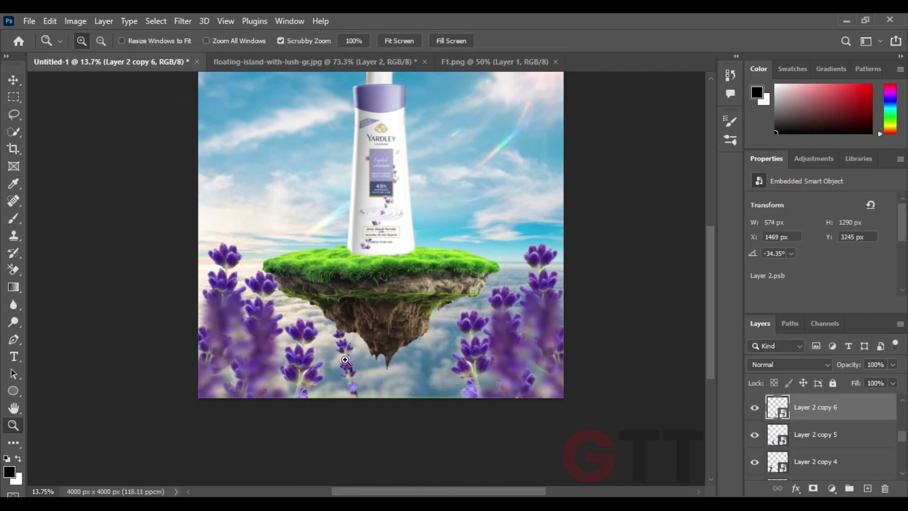
pyautogui.moveTo(359, 350)
pyautogui.mouseDown()
pyautogui.moveTo(407, 374)
pyautogui.moveTo(414, 400)
pyautogui.mouseUp()
pyautogui.hotkey('ctrl', 't')
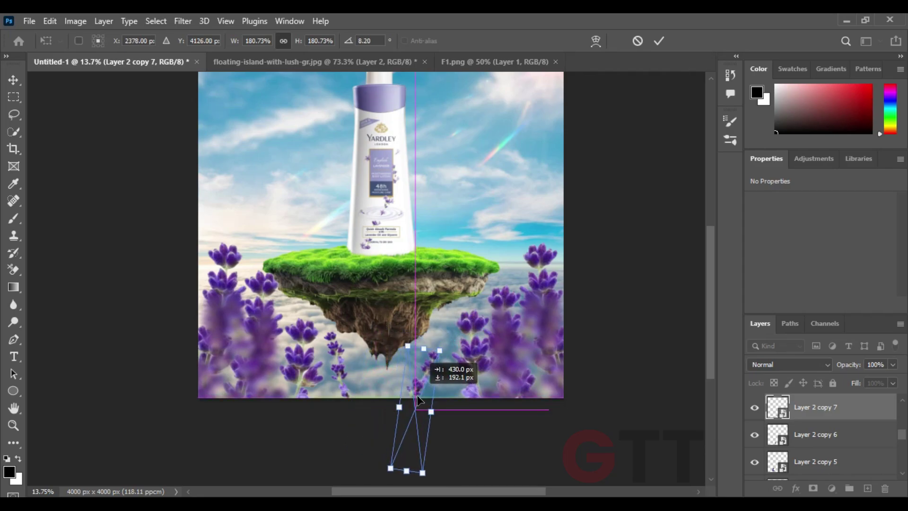
pyautogui.moveTo(399, 459); pyautogui.dragTo(399, 426)
pyautogui.moveTo(400, 366); pyautogui.dragTo(408, 377)
pyautogui.press('Return')
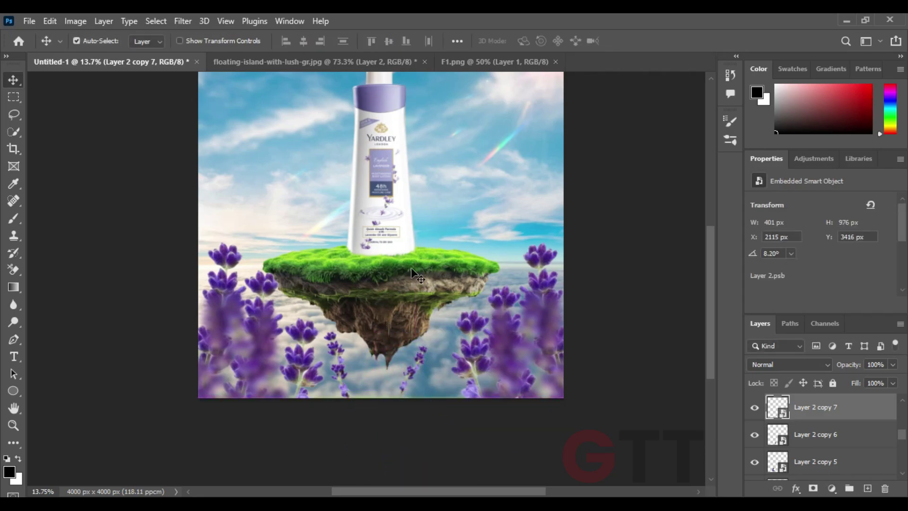
# Step: Move the other small sprig upward and enlarge the cloud background slightly
pyautogui.click(342, 349)
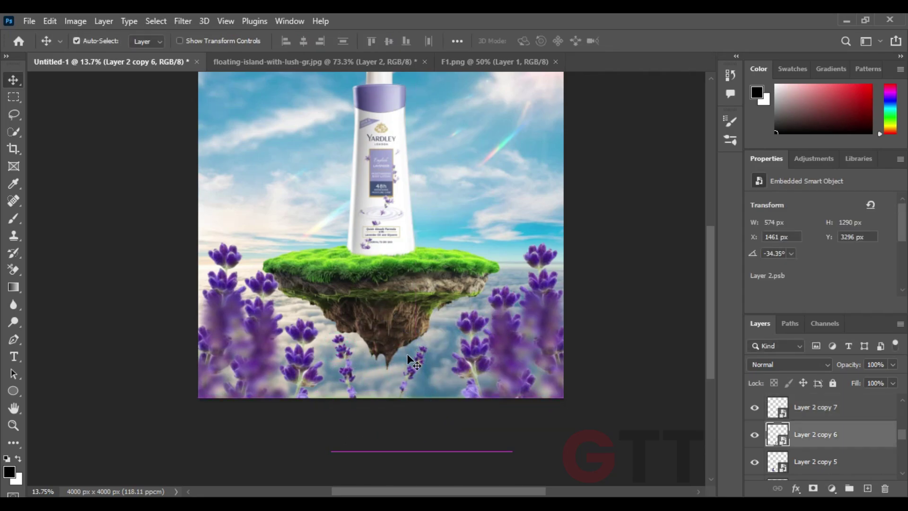
pyautogui.moveTo(297, 344); pyautogui.dragTo(279, 288)
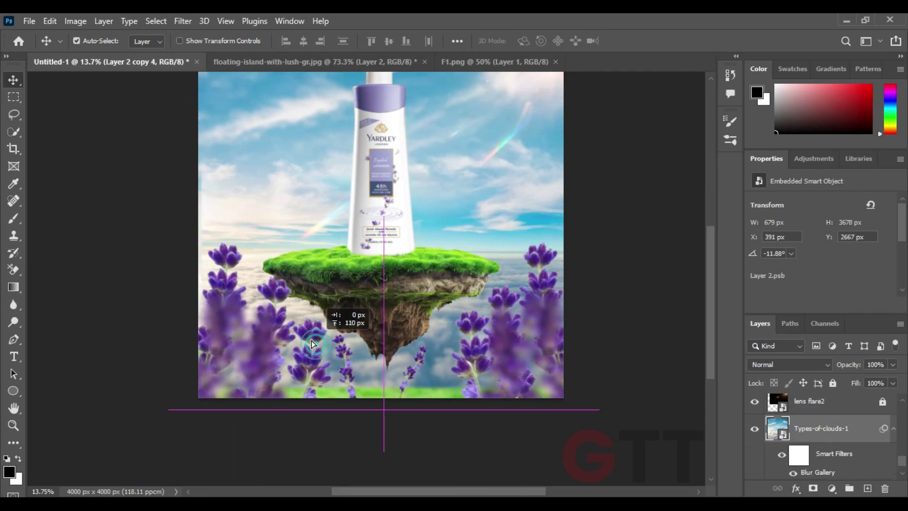
pyautogui.moveTo(311, 341); pyautogui.dragTo(289, 311)
pyautogui.press('t')
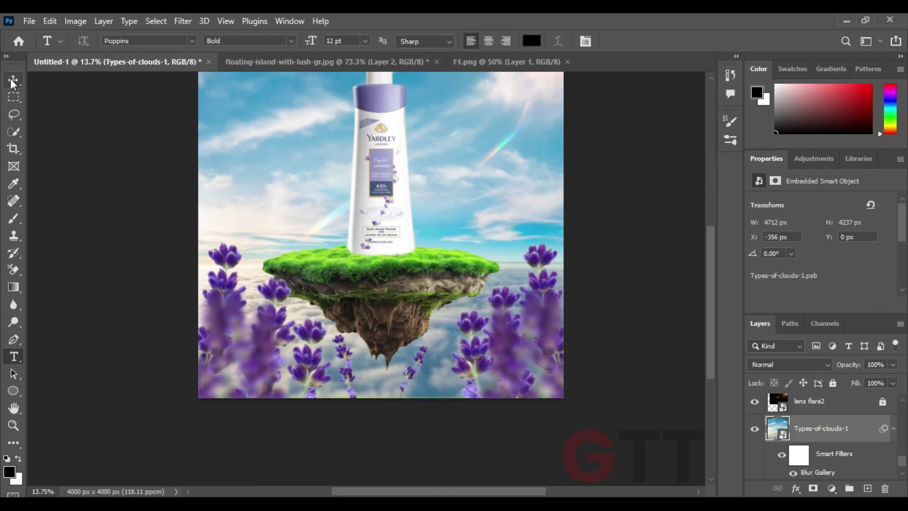
pyautogui.click(13, 81)
pyautogui.hotkey('ctrl', 't')
pyautogui.moveTo(381, 420); pyautogui.dragTo(381, 425)
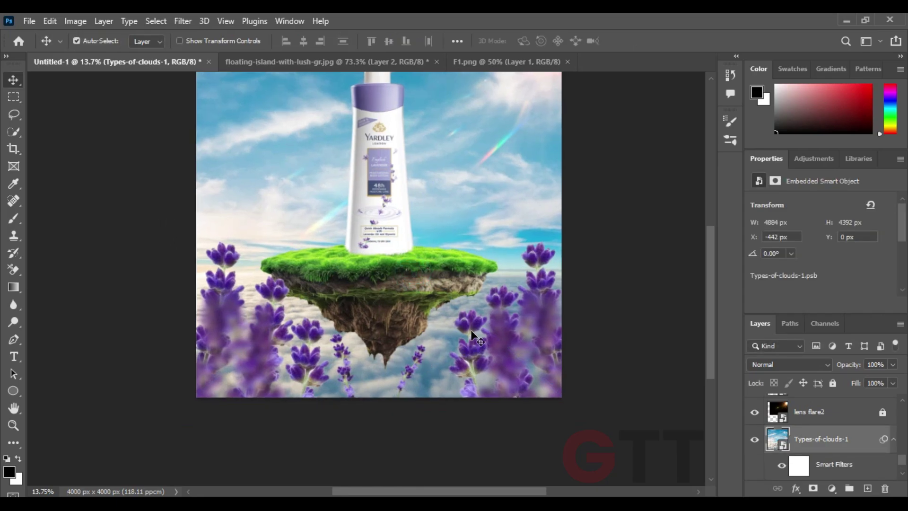
# Step: Duplicate another sprig under the island and soften it with a roughly 3.7 px Gaussian Blur
pyautogui.moveTo(471, 333)
pyautogui.mouseDown()
pyautogui.moveTo(487, 296)
pyautogui.moveTo(481, 284)
pyautogui.mouseUp()
pyautogui.moveTo(351, 375); pyautogui.dragTo(405, 360)
pyautogui.click(182, 21)
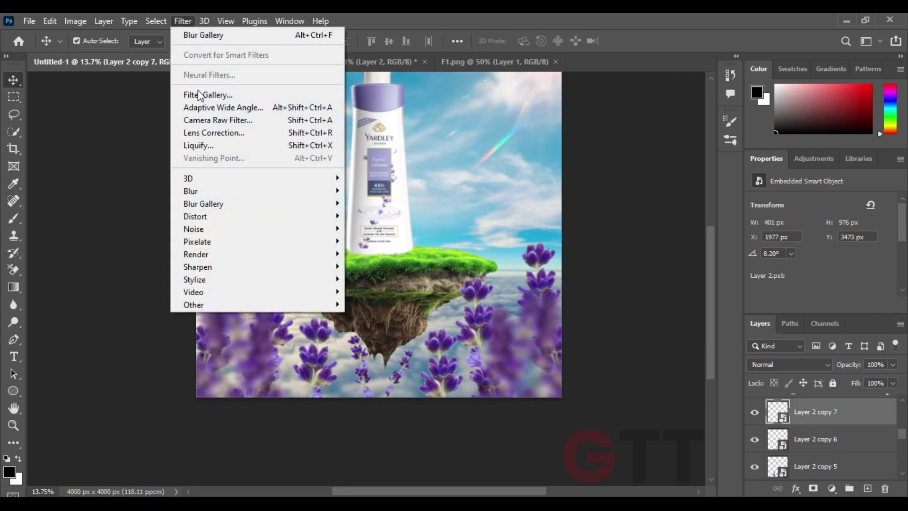
pyautogui.click(374, 241)
pyautogui.moveTo(639, 321)
pyautogui.mouseDown()
pyautogui.moveTo(599, 321)
pyautogui.moveTo(616, 320)
pyautogui.mouseUp()
pyautogui.click(754, 146)
pyautogui.click(367, 359)
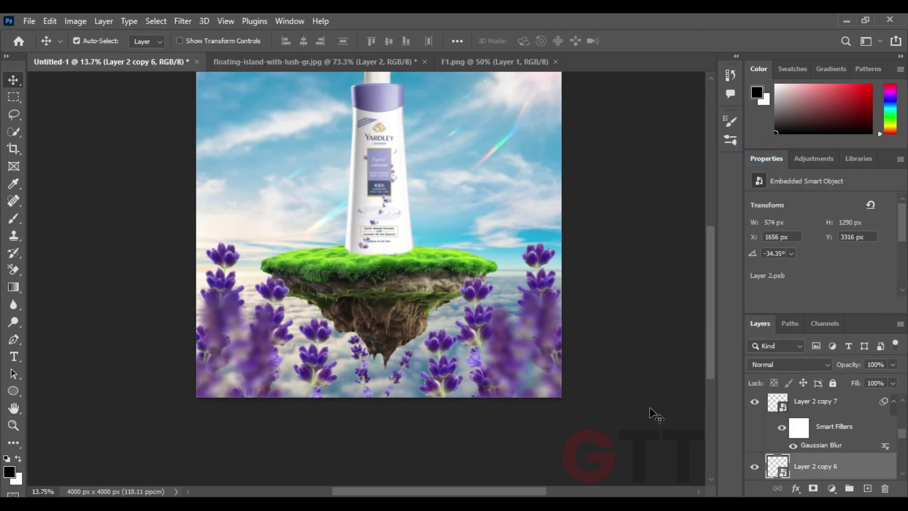
pyautogui.click(881, 415)
pyautogui.click(310, 353)
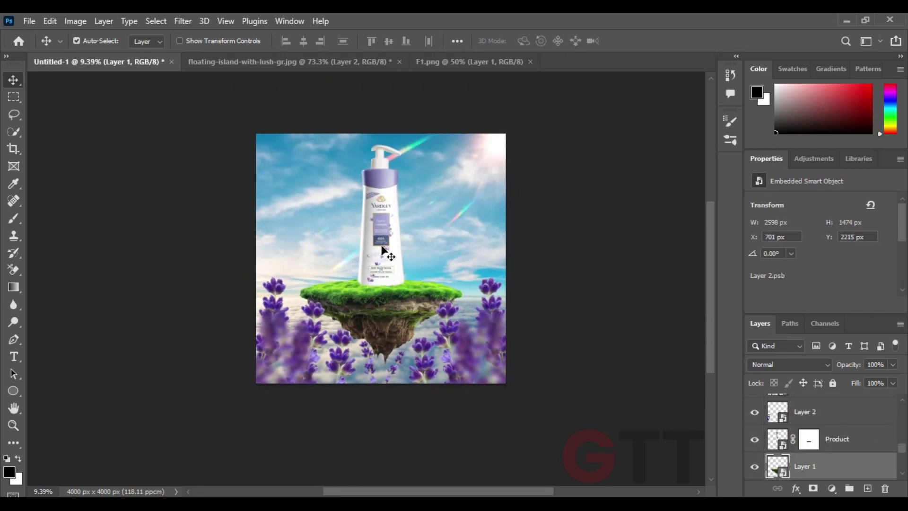
# Step: Nudge the bottle down and the island right, then align their horizontal centres
pyautogui.moveTo(380, 239); pyautogui.dragTo(380, 246)
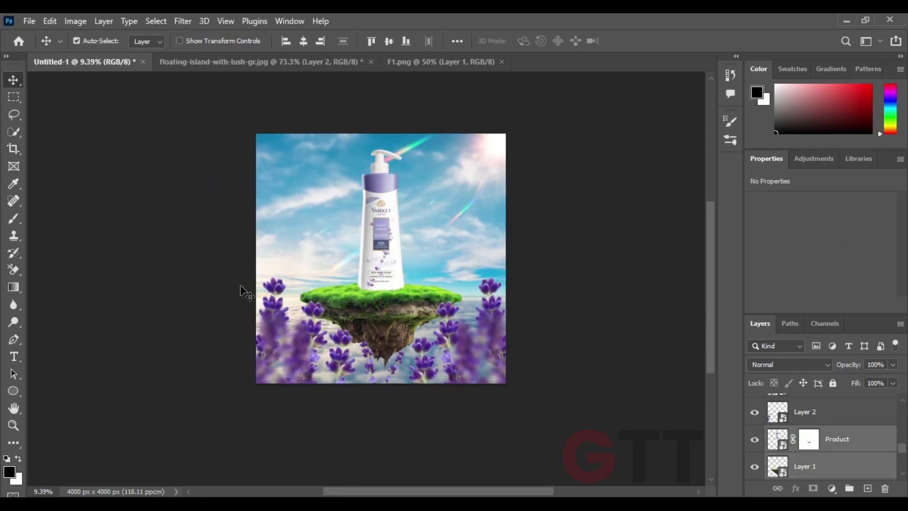
pyautogui.moveTo(404, 319)
pyautogui.mouseDown()
pyautogui.moveTo(422, 321)
pyautogui.moveTo(392, 304)
pyautogui.mouseUp()
pyautogui.scroll(3, 422, 322)
pyautogui.keyDown('shift'); pyautogui.click(384, 255); pyautogui.keyUp('shift')
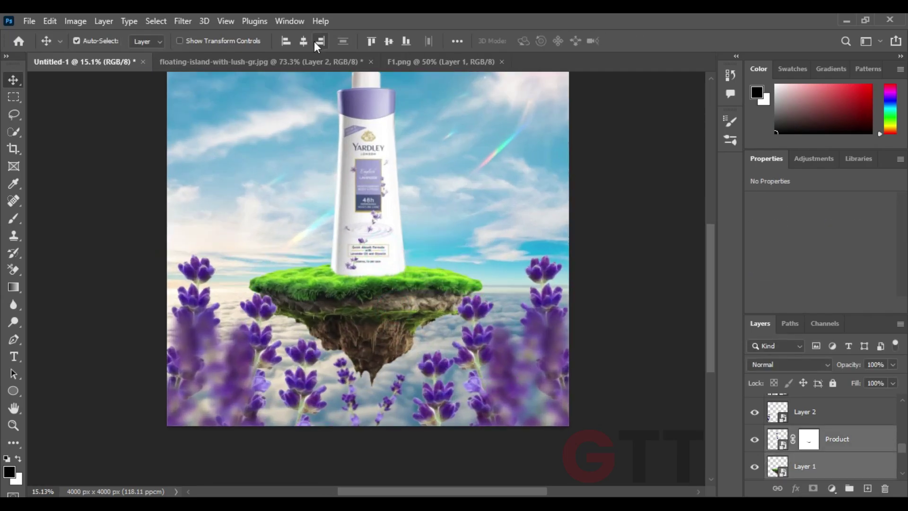
pyautogui.click(316, 41)
pyautogui.scroll(-3, 808, 434)
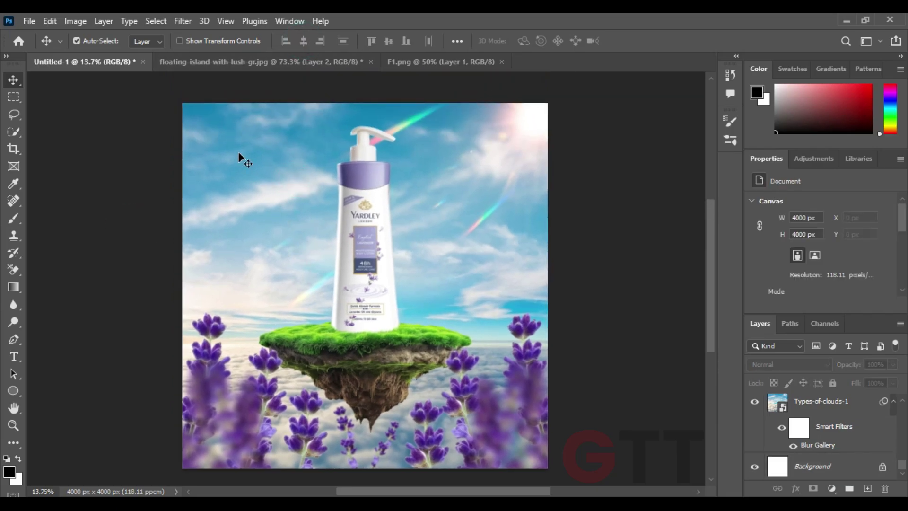
pyautogui.scroll(-1, 278, 233)
pyautogui.moveTo(278, 233); pyautogui.dragTo(296, 243)
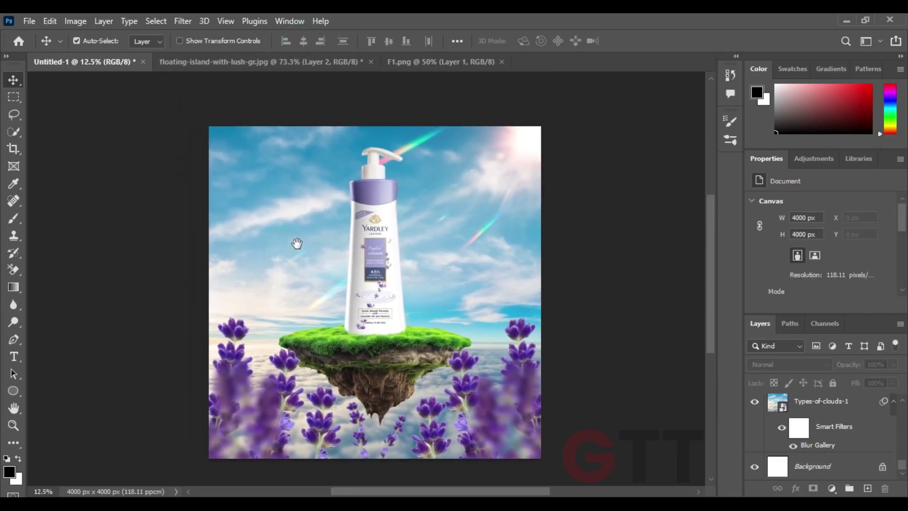
pyautogui.scroll(2, 402, 378)
# Step: Add a Curves adjustment clipped to Layer 1 and pull its top point down to darken the island
pyautogui.click(832, 488)
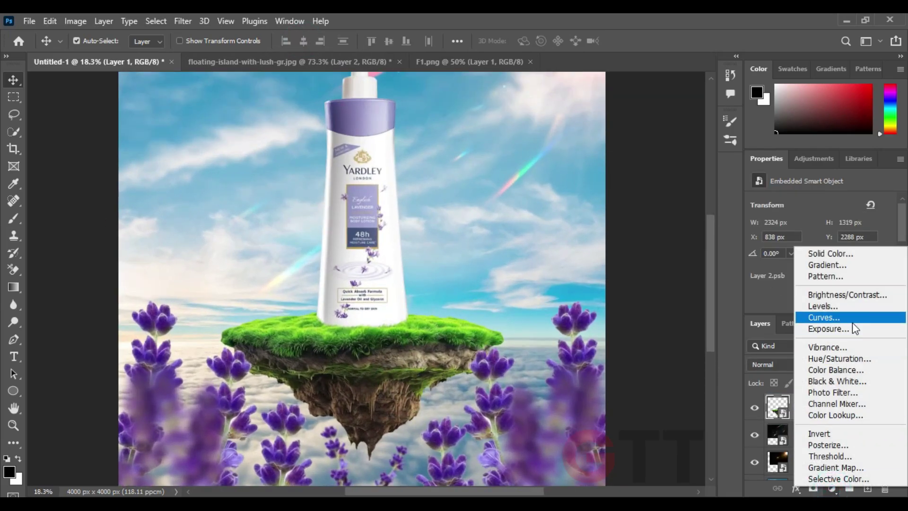
pyautogui.click(832, 318)
pyautogui.keyDown('alt'); pyautogui.click(785, 418); pyautogui.keyUp('alt')
pyautogui.scroll(-1, 832, 255)
pyautogui.moveTo(884, 214); pyautogui.dragTo(888, 272)
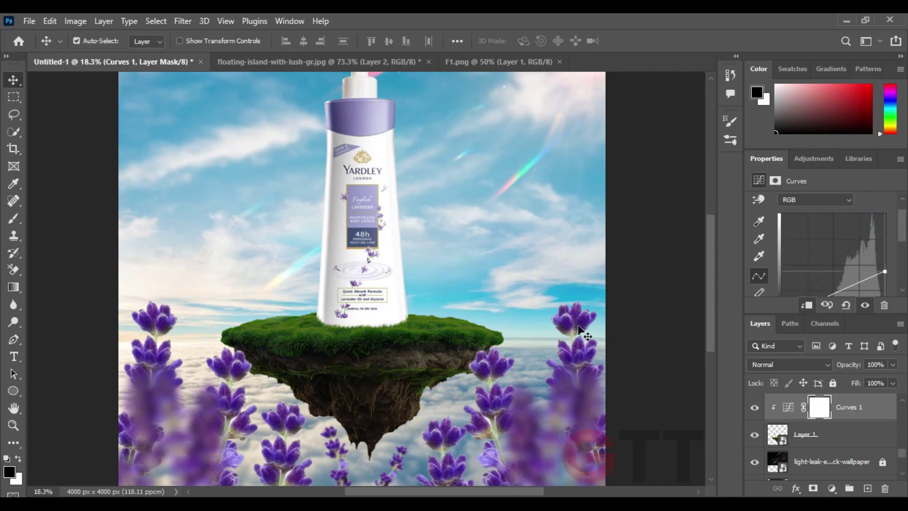
pyautogui.scroll(2, 797, 437)
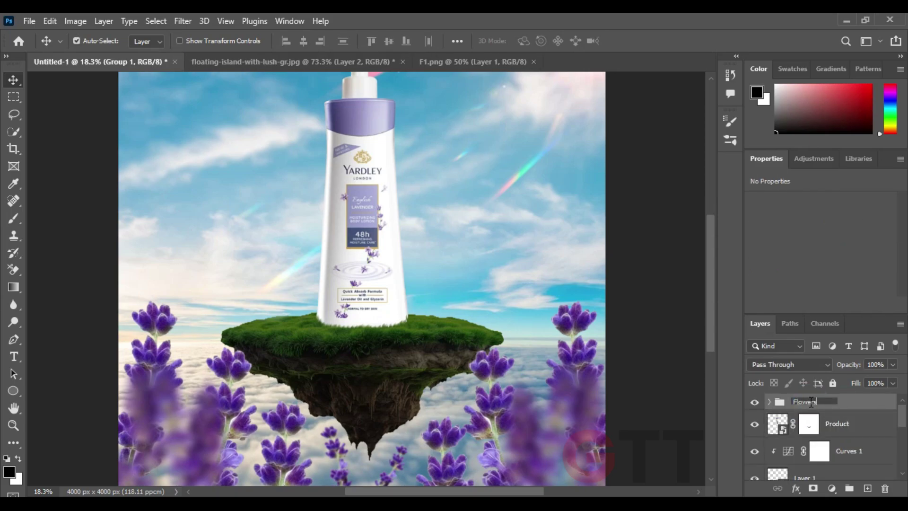
# Step: Name the lavender group Flowers and select the Curves mask on the island
pyautogui.press('Return')
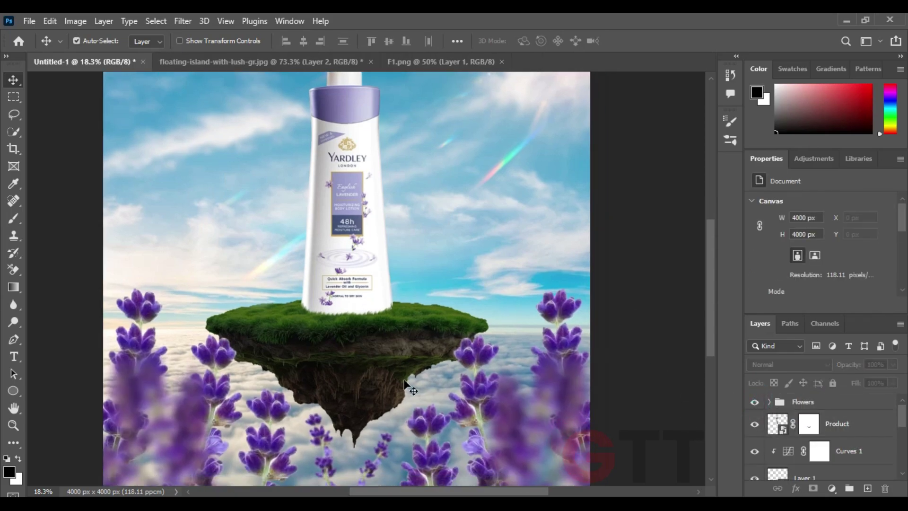
pyautogui.click(405, 382)
pyautogui.scroll(-1, 823, 440)
pyautogui.click(819, 422)
# Step: Pick a soft round brush and paint the mask to restore the island's grass edge
pyautogui.press('b')
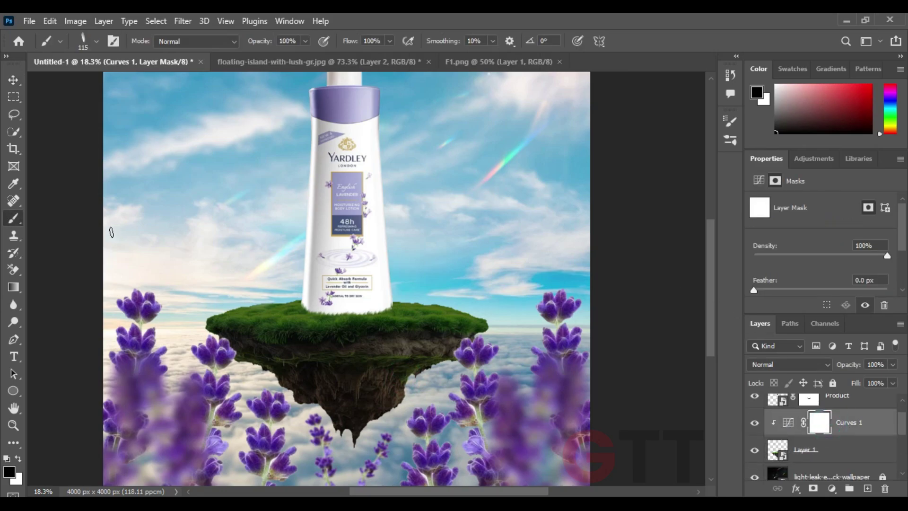
pyautogui.rightClick(111, 233)
pyautogui.click(111, 168)
pyautogui.press('Return')
pyautogui.scroll(3, 446, 289)
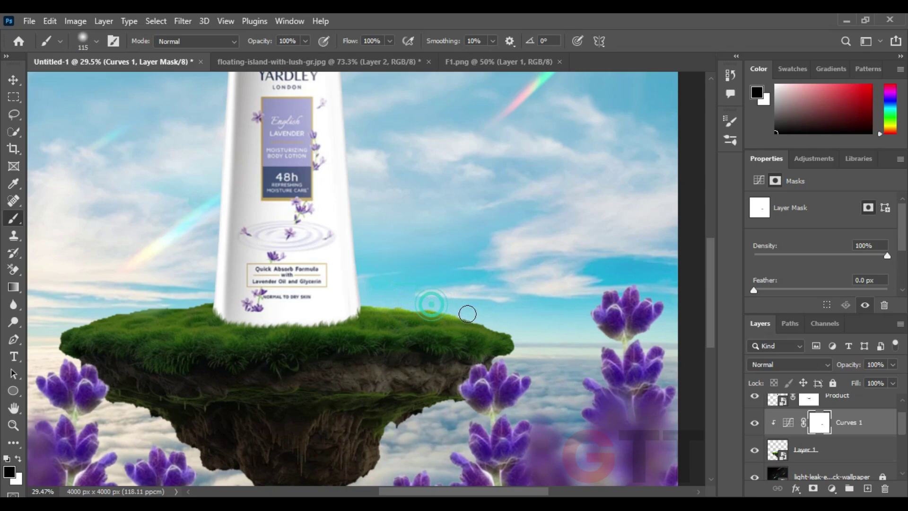
pyautogui.moveTo(467, 313); pyautogui.dragTo(521, 333)
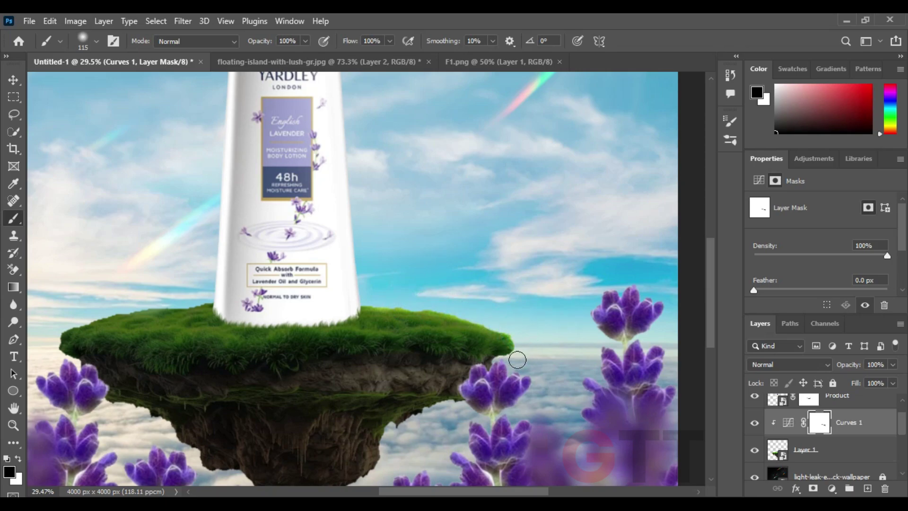
# Step: Enlarge the brush, set flow to about 11%, and brighten the island's right grass edge
pyautogui.scroll(1, 466, 404)
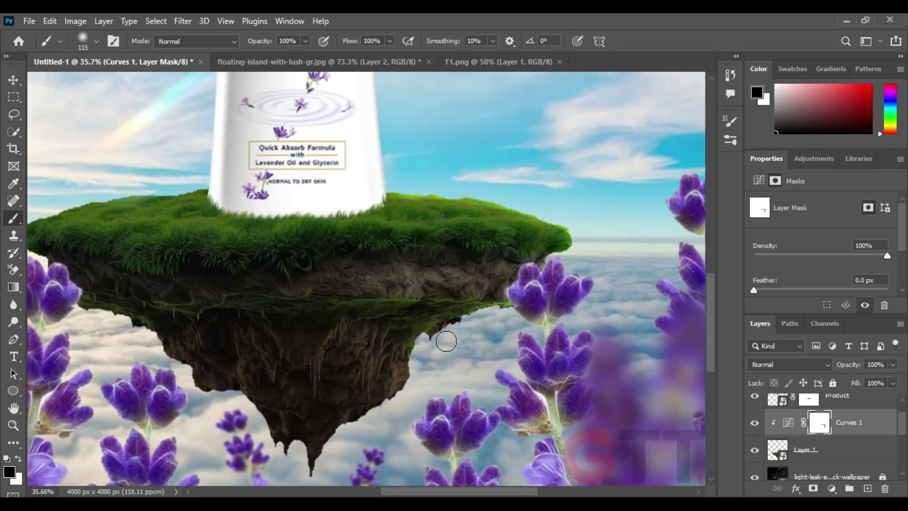
pyautogui.scroll(-2, 418, 367)
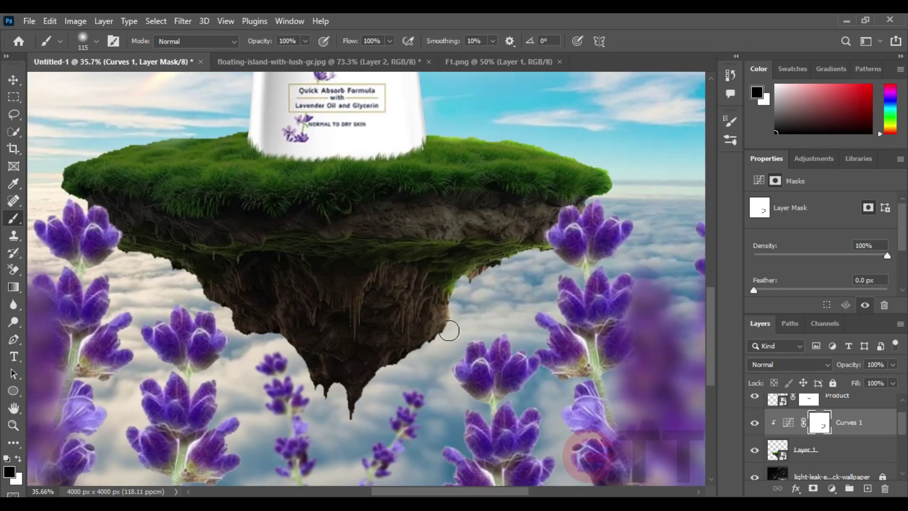
pyautogui.press(']')
pyautogui.scroll(-2, 455, 249)
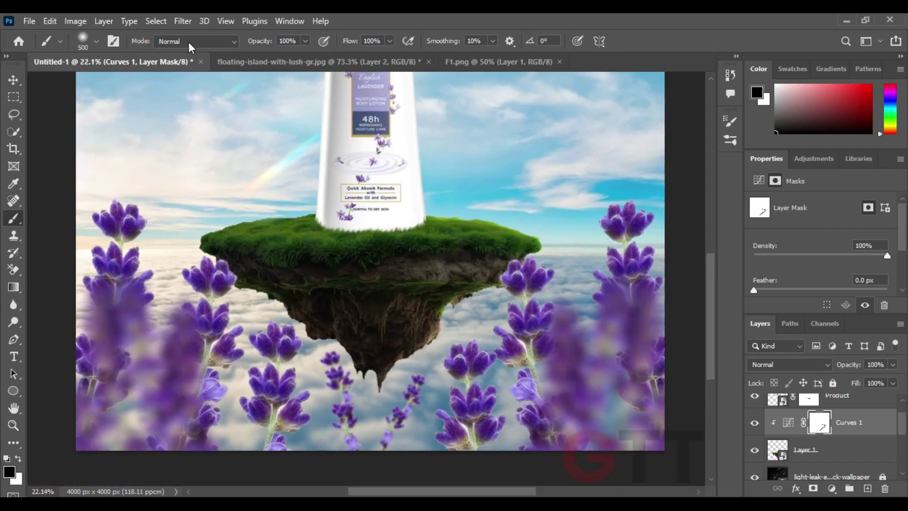
pyautogui.moveTo(347, 41); pyautogui.dragTo(275, 49)
pyautogui.moveTo(350, 41); pyautogui.dragTo(355, 41)
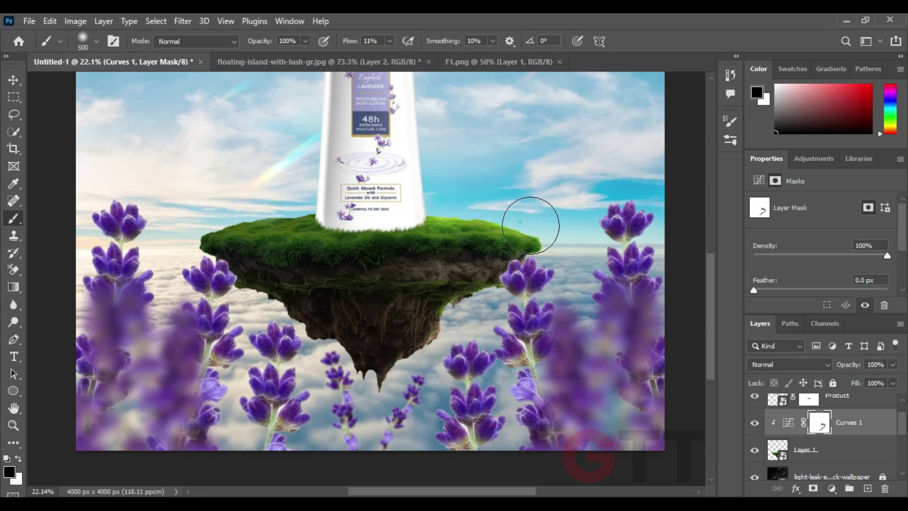
pyautogui.moveTo(530, 225); pyautogui.dragTo(445, 210)
# Step: At 15% then 11% opacity, shade the island's lower-right rock edge and lower tip
pyautogui.moveTo(259, 41); pyautogui.dragTo(203, 43)
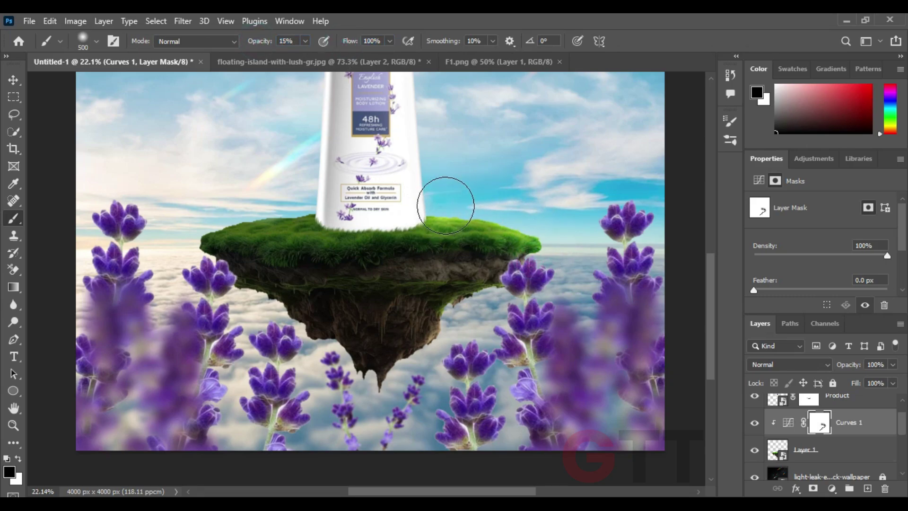
pyautogui.moveTo(515, 271); pyautogui.dragTo(455, 325)
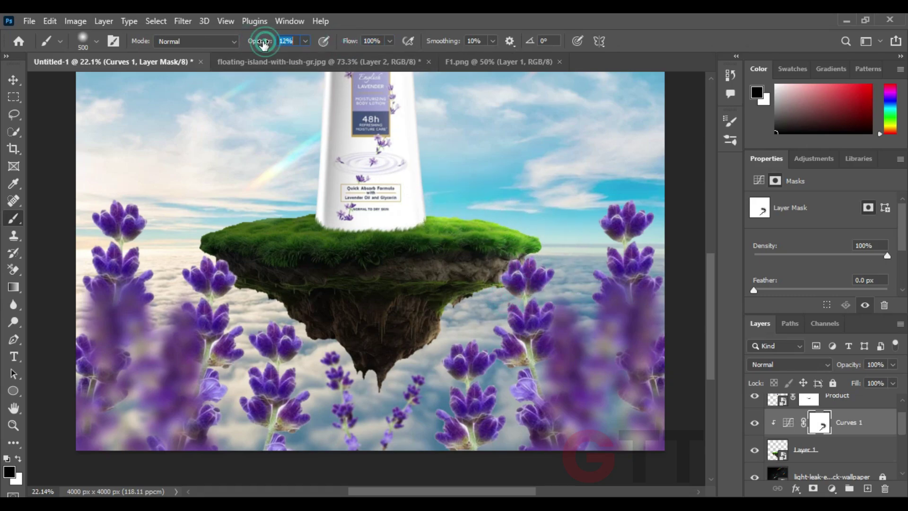
pyautogui.moveTo(264, 42); pyautogui.dragTo(256, 43)
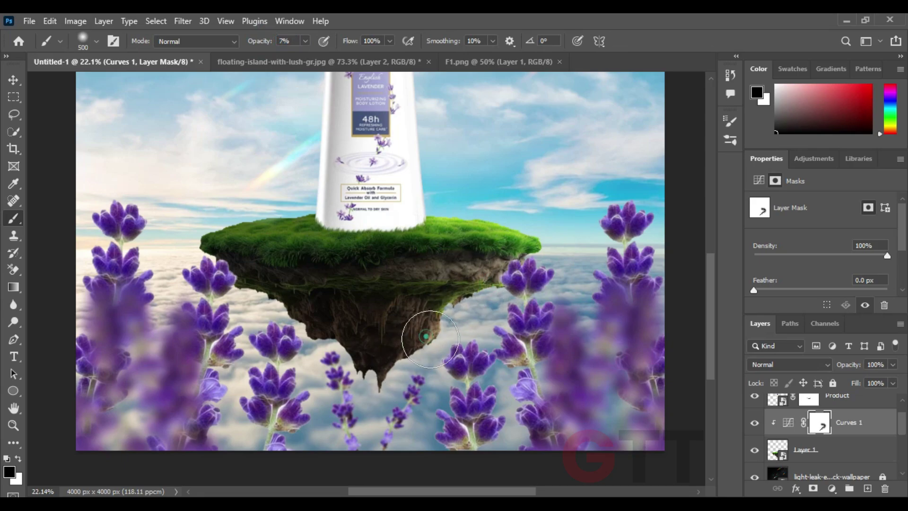
pyautogui.press('1')
pyautogui.press('1')
pyautogui.scroll(2, 416, 331)
pyautogui.scroll(-3, 435, 227)
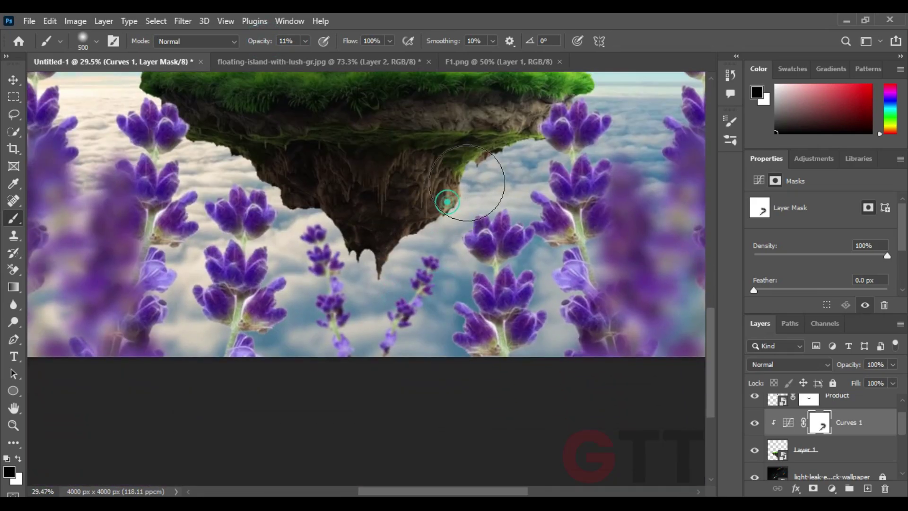
pyautogui.moveTo(447, 202)
pyautogui.mouseDown()
pyautogui.moveTo(375, 233)
pyautogui.moveTo(387, 228)
pyautogui.mouseUp()
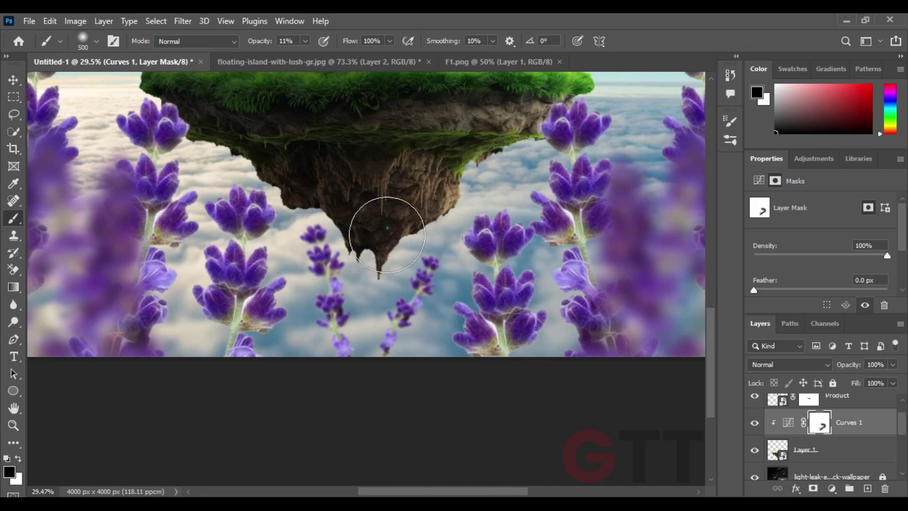
# Step: At 100% opacity with a smaller brush, paint the mask along the island's left edge
pyautogui.scroll(2, 476, 166)
pyautogui.press('0')
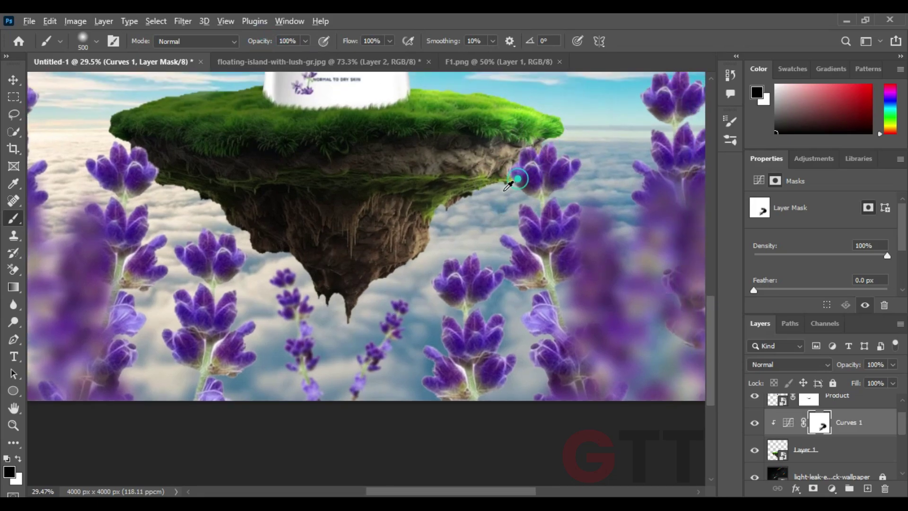
pyautogui.scroll(1, 345, 184)
pyautogui.scroll(1, 345, 184)
pyautogui.press('[')
pyautogui.press('[')
pyautogui.press('[')
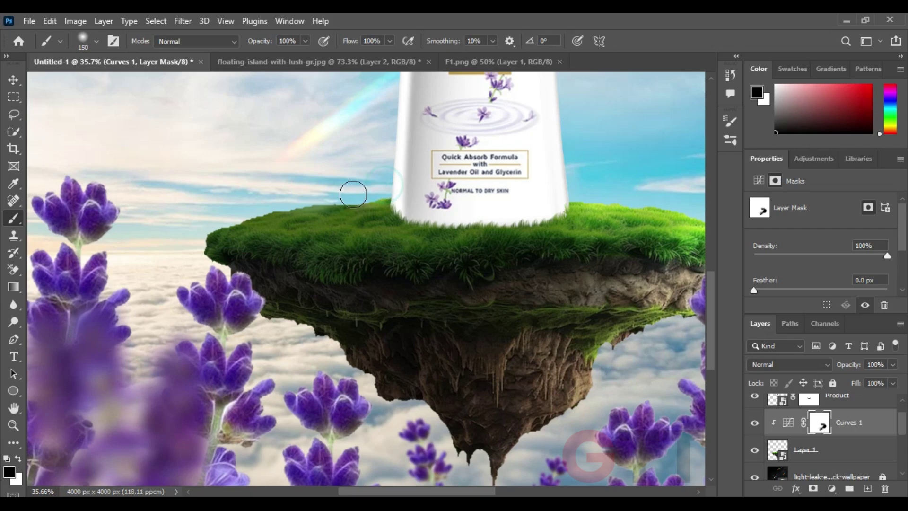
pyautogui.click(279, 190)
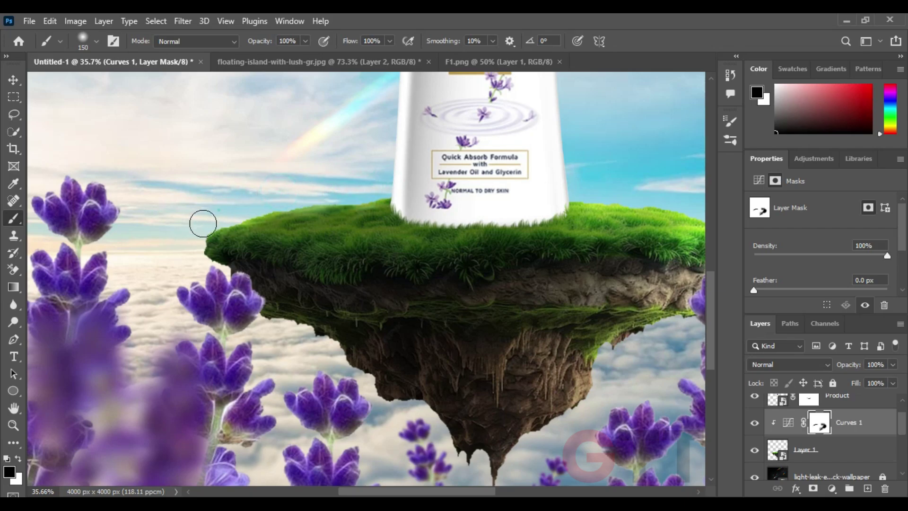
pyautogui.moveTo(198, 247); pyautogui.dragTo(232, 300)
# Step: Zoom in around the island's underside and dab the mask along its grass edge
pyautogui.moveTo(275, 330); pyautogui.dragTo(246, 237)
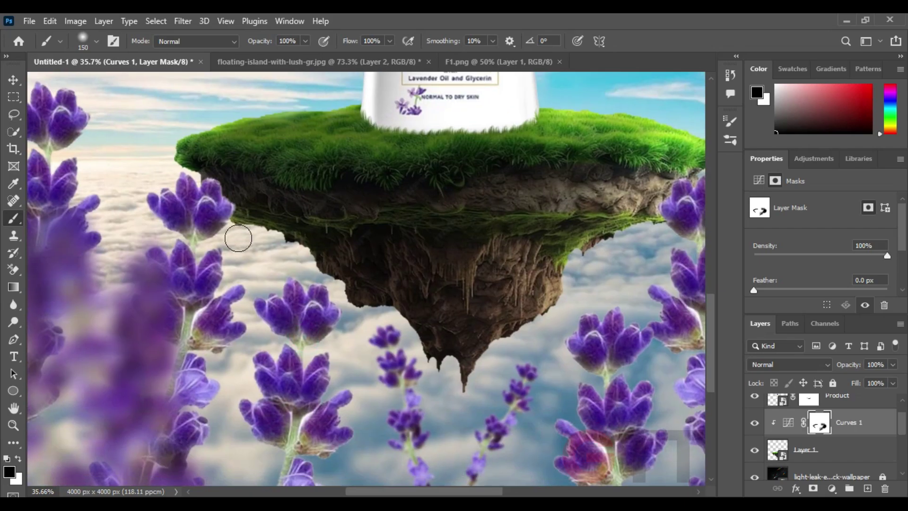
pyautogui.click(260, 240)
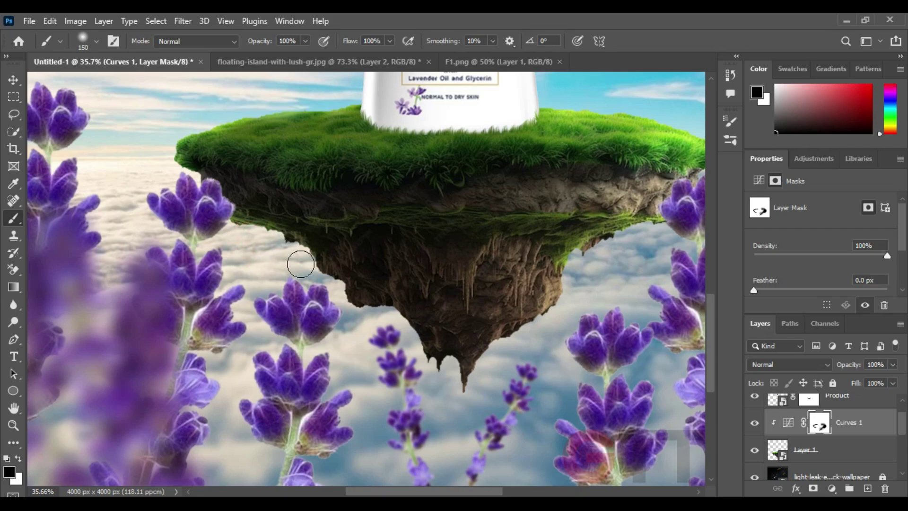
pyautogui.moveTo(309, 274); pyautogui.dragTo(300, 190)
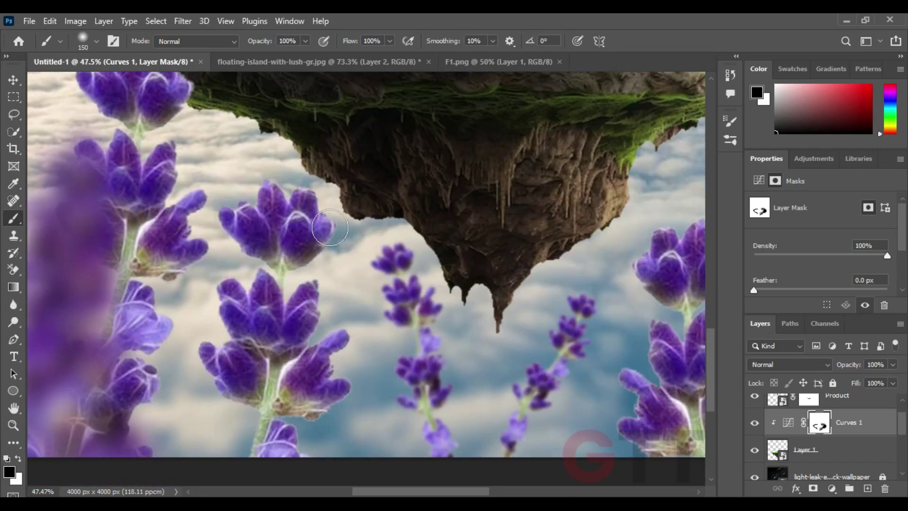
pyautogui.hotkey('ctrl', '0')
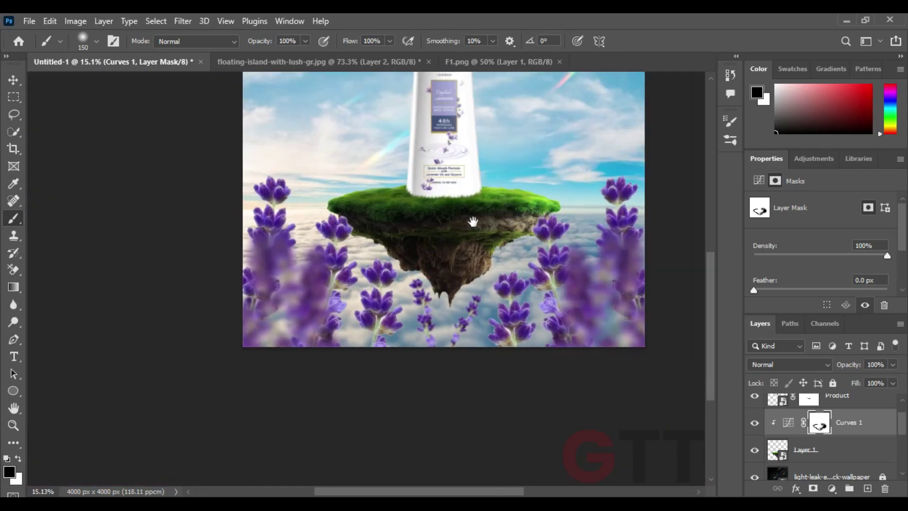
pyautogui.keyDown('ctrl'); pyautogui.click(349, 252); pyautogui.keyUp('ctrl')
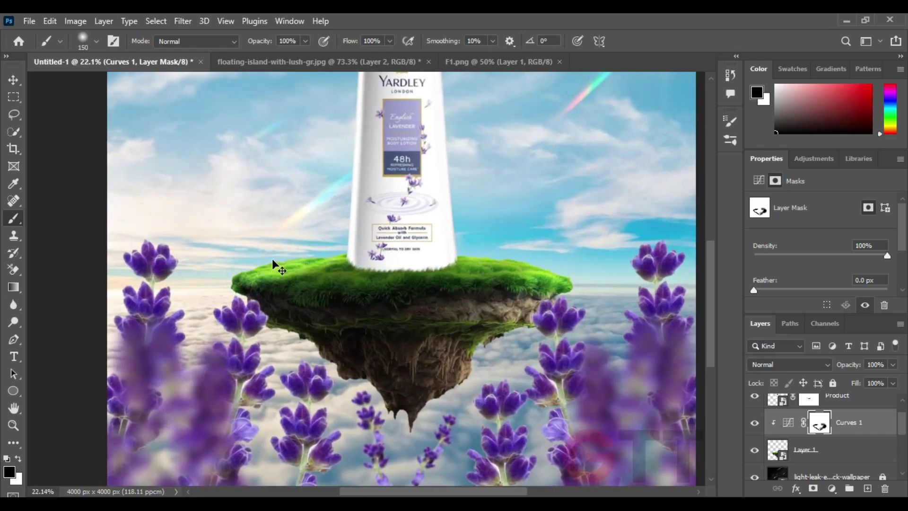
pyautogui.click(257, 275)
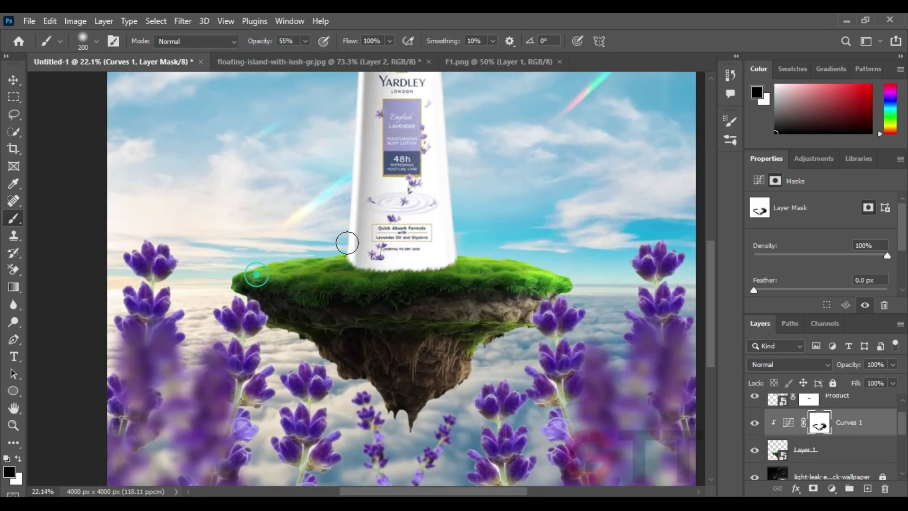
pyautogui.click(248, 255)
pyautogui.click(452, 286)
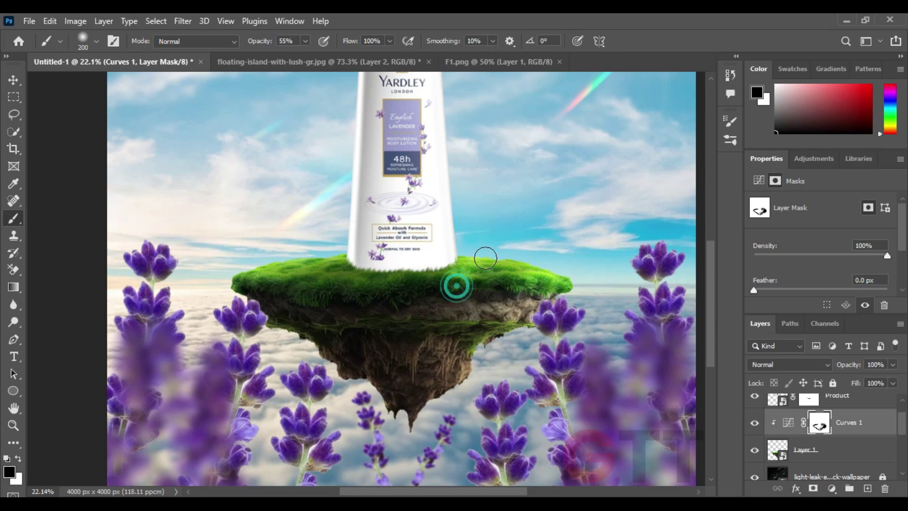
# Step: Set brush opacity to 27%, fit the composition in view, and deselect the layer
pyautogui.press('2')
pyautogui.press('7')
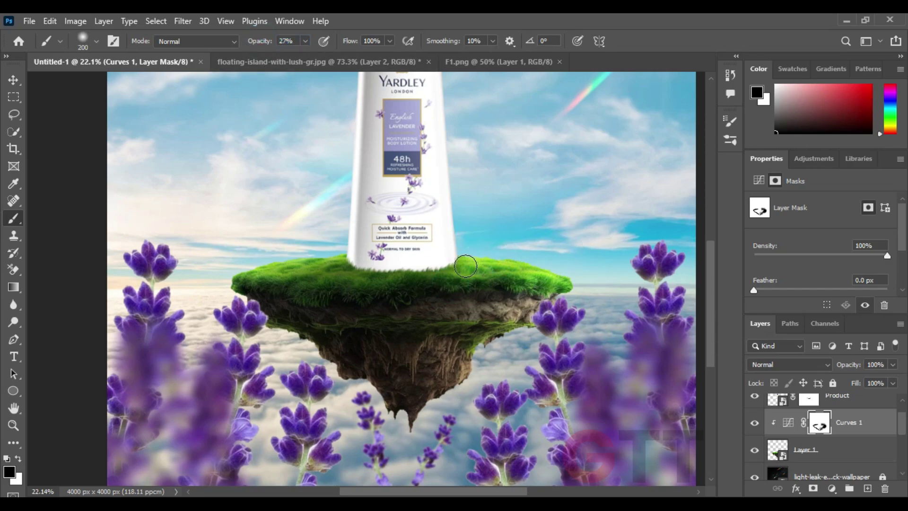
pyautogui.hotkey('ctrl', '0')
pyautogui.click(13, 80)
pyautogui.click(118, 145)
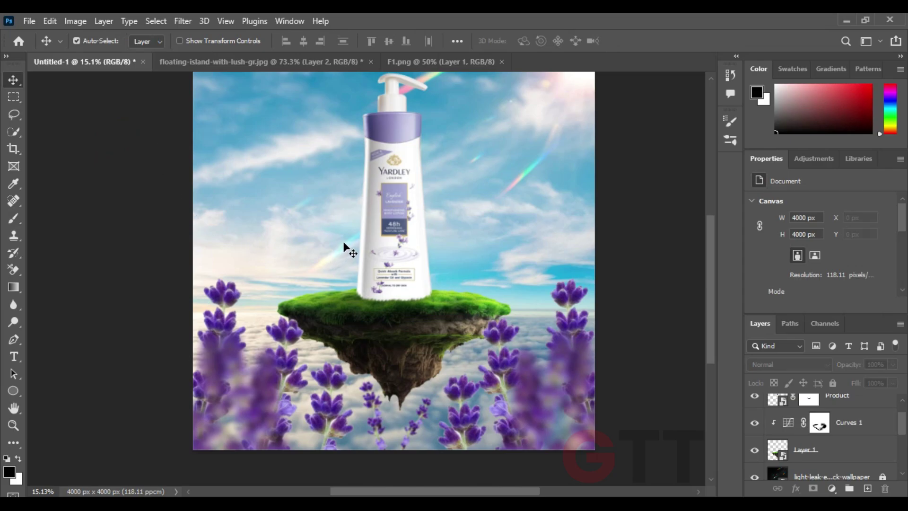
# Step: Add a Curves 2 adjustment clipped to the Product layer and darken the bottle
pyautogui.click(364, 215)
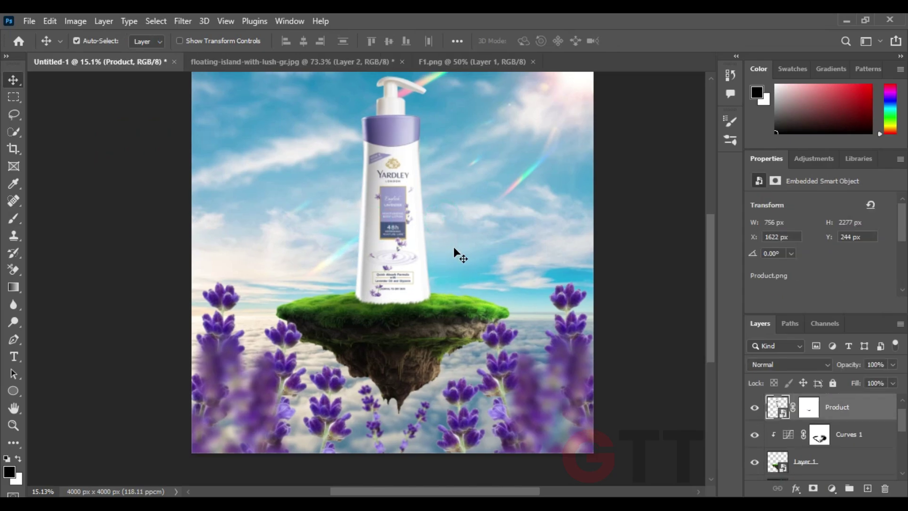
pyautogui.click(832, 488)
pyautogui.click(825, 314)
pyautogui.keyDown('alt'); pyautogui.click(791, 416); pyautogui.keyUp('alt')
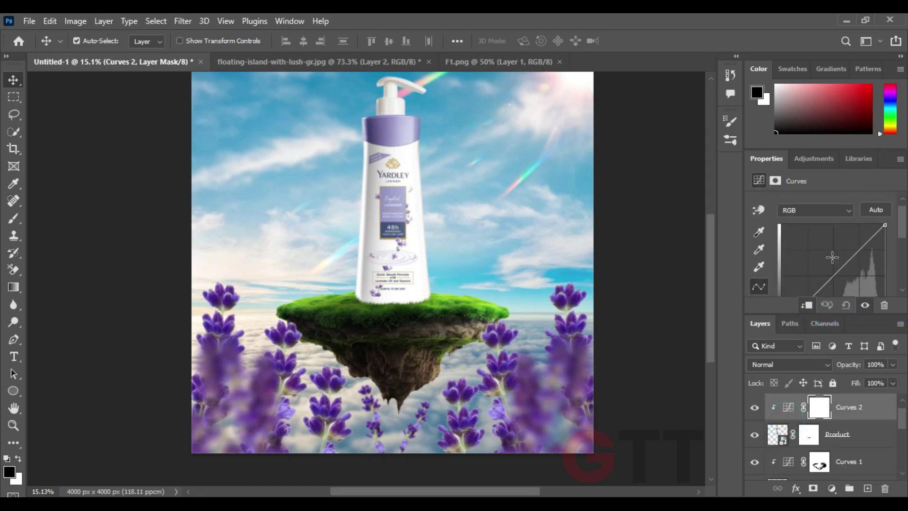
pyautogui.moveTo(887, 226); pyautogui.dragTo(894, 282)
# Step: With a 70 px brush at 100% opacity, paint the Curves 2 mask along the pump's top
pyautogui.click(14, 218)
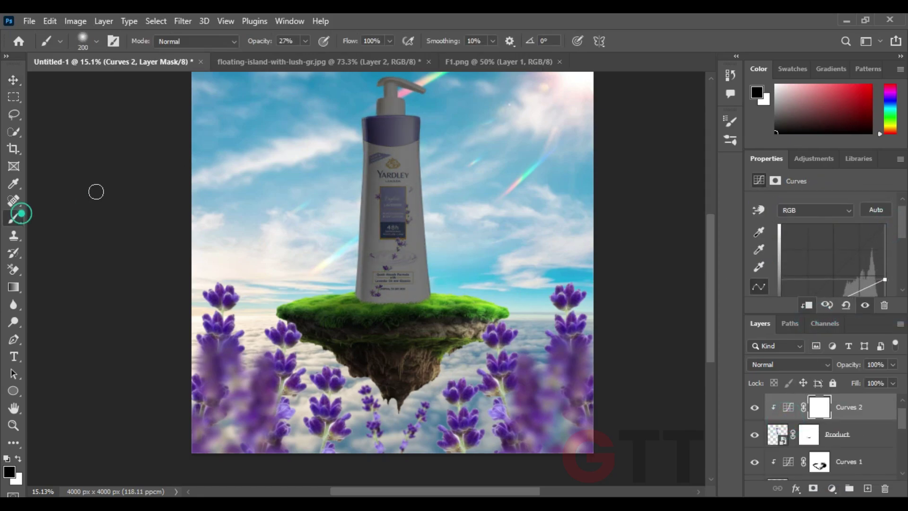
pyautogui.scroll(5, 428, 124)
pyautogui.press('[')
pyautogui.press('[')
pyautogui.press('[')
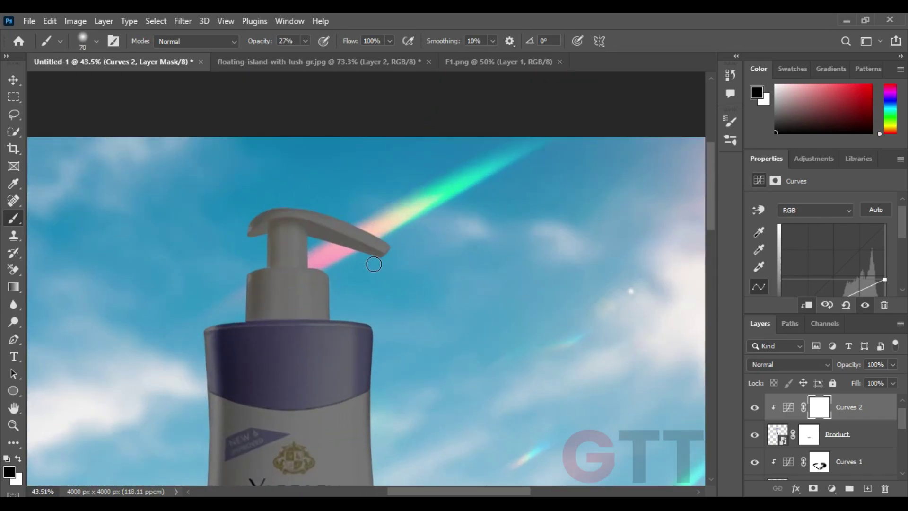
pyautogui.scroll(1, 345, 238)
pyautogui.moveTo(260, 43); pyautogui.dragTo(413, 245)
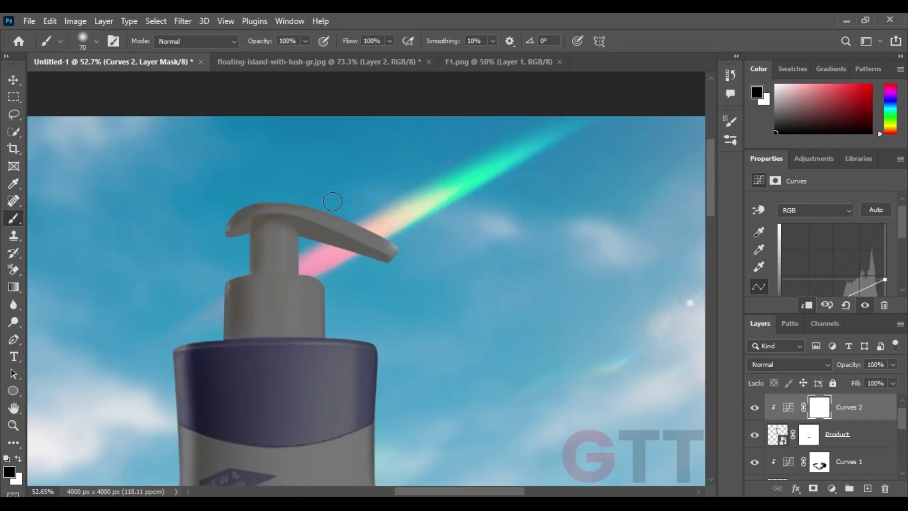
pyautogui.moveTo(337, 203); pyautogui.dragTo(319, 201)
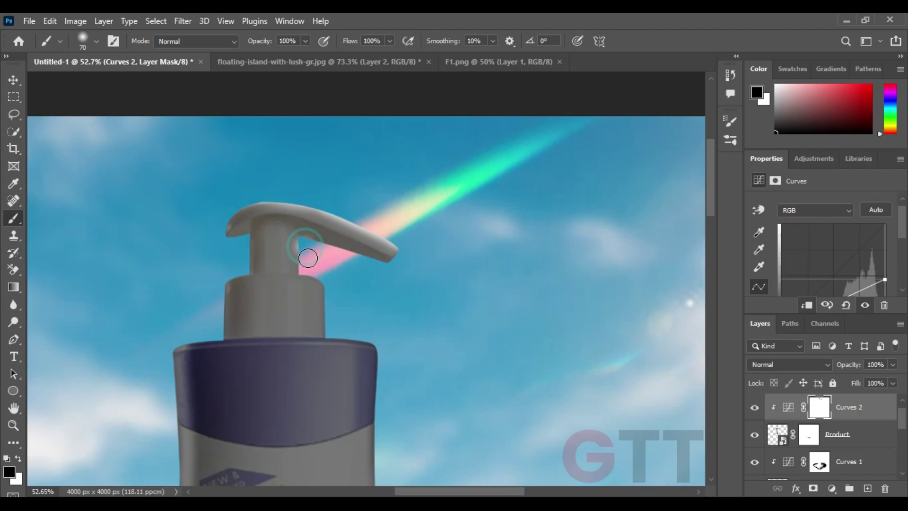
# Step: Shrink the brush to 8 px and highlight the pump's and neck's right edges
pyautogui.scroll(4, 306, 247)
pyautogui.press('[')
pyautogui.press('[')
pyautogui.press('[')
pyautogui.scroll(3, 291, 230)
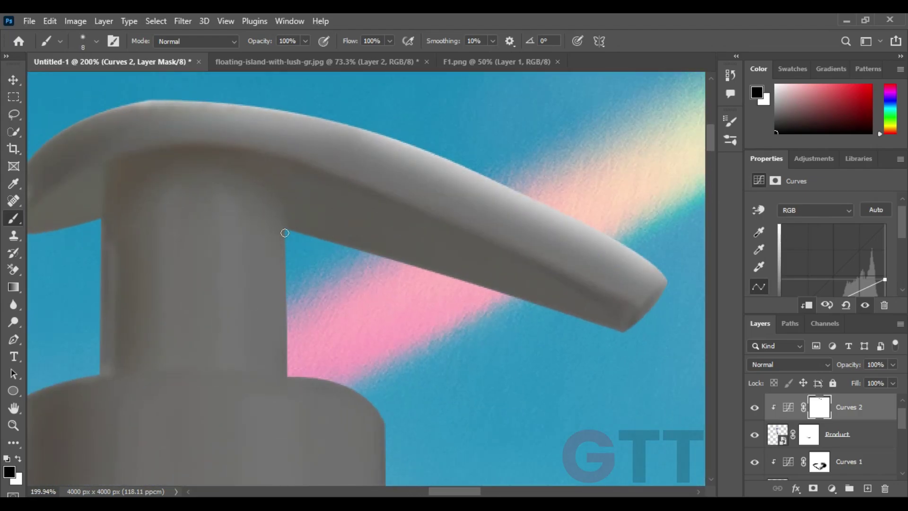
pyautogui.keyDown('shift'); pyautogui.click(287, 375); pyautogui.keyUp('shift')
pyautogui.scroll(-2, 270, 280)
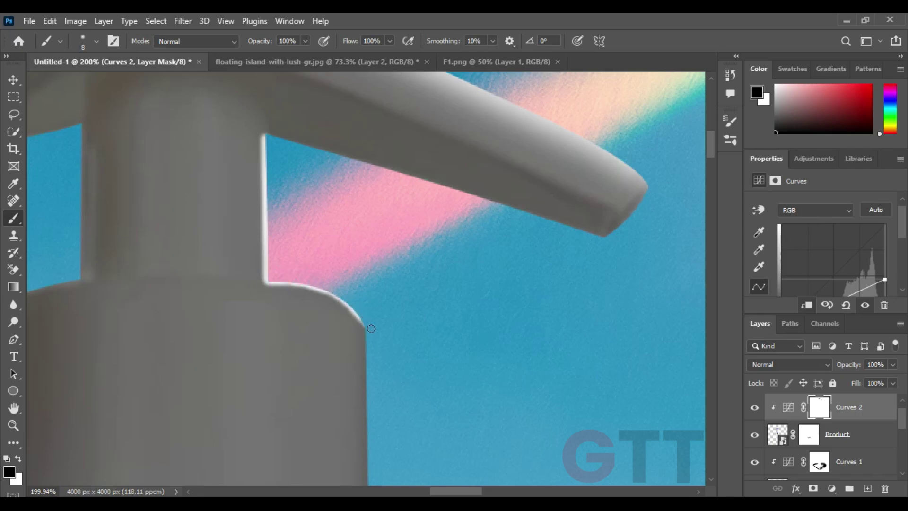
pyautogui.scroll(-3, 378, 322)
pyautogui.press(']')
pyautogui.scroll(2, 392, 303)
pyautogui.keyDown('shift'); pyautogui.click(371, 397); pyautogui.keyUp('shift')
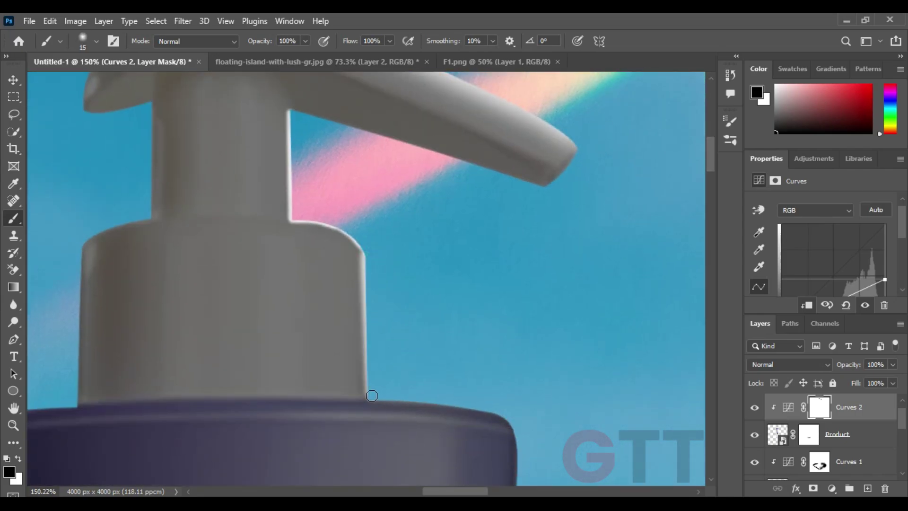
# Step: Paint highlights along the bottle's top edge and down its right side
pyautogui.scroll(-2, 339, 265)
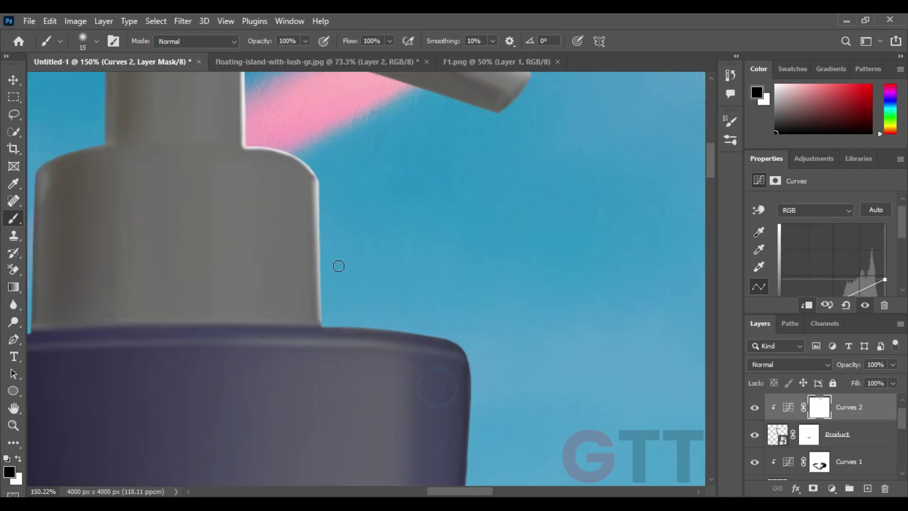
pyautogui.keyDown('shift'); pyautogui.click(456, 337); pyautogui.keyUp('shift')
pyautogui.scroll(-3, 452, 336)
pyautogui.scroll(2, 486, 364)
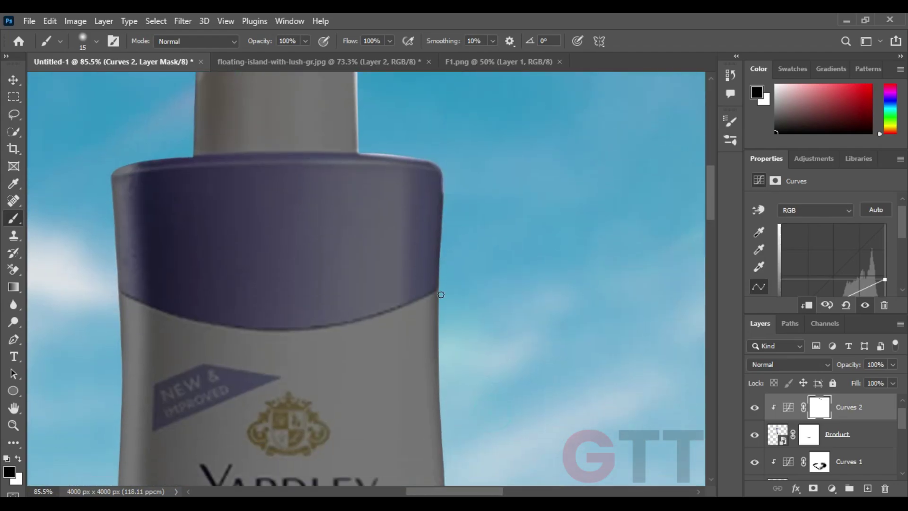
pyautogui.scroll(1, 441, 298)
pyautogui.keyDown('shift'); pyautogui.click(422, 267); pyautogui.keyUp('shift')
pyautogui.moveTo(445, 319); pyautogui.dragTo(426, 172)
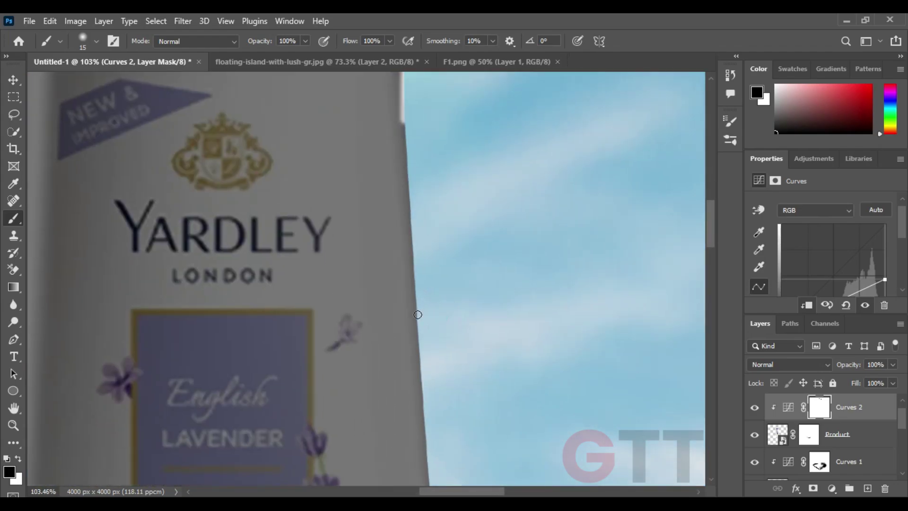
pyautogui.keyDown('shift'); pyautogui.click(418, 314); pyautogui.keyUp('shift')
# Step: Extend the right-edge highlight down to the bottle's base
pyautogui.scroll(-5, 425, 343)
pyautogui.keyDown('shift'); pyautogui.click(433, 354); pyautogui.keyUp('shift')
pyautogui.scroll(-5, 430, 355)
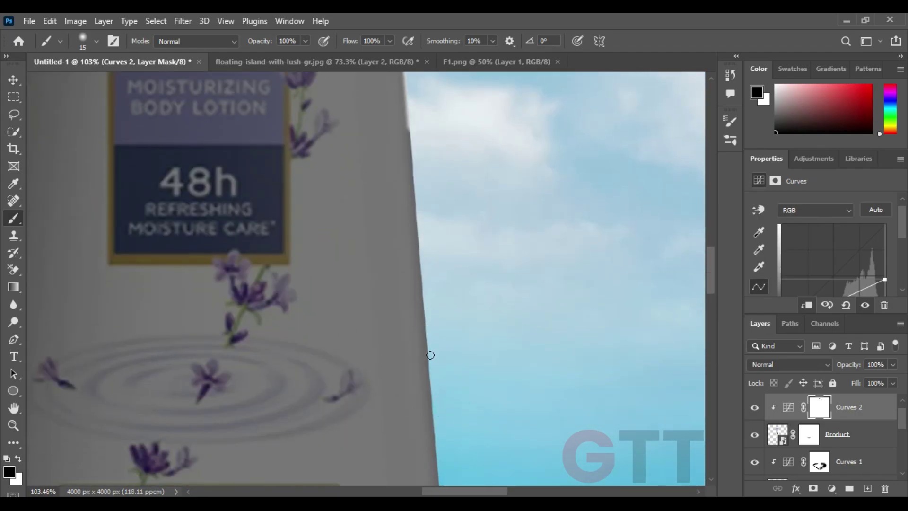
pyautogui.keyDown('shift'); pyautogui.click(430, 354); pyautogui.keyUp('shift')
pyautogui.scroll(-3, 430, 331)
pyautogui.scroll(-5, 430, 326)
pyautogui.keyDown('shift'); pyautogui.click(431, 331); pyautogui.keyUp('shift')
pyautogui.scroll(-3, 462, 294)
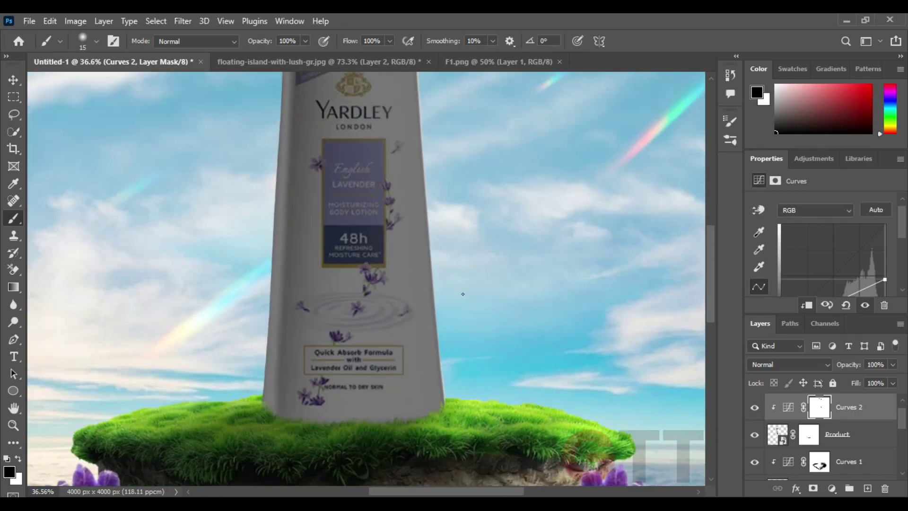
pyautogui.scroll(5, 435, 292)
# Step: Paint a highlight along the pump stem and cap on the Curves 2 mask with a 200 px brush
pyautogui.press(']')
pyautogui.press(']')
pyautogui.press(']')
pyautogui.keyDown('alt'); pyautogui.scroll(2, 398, 180); pyautogui.keyUp('alt')
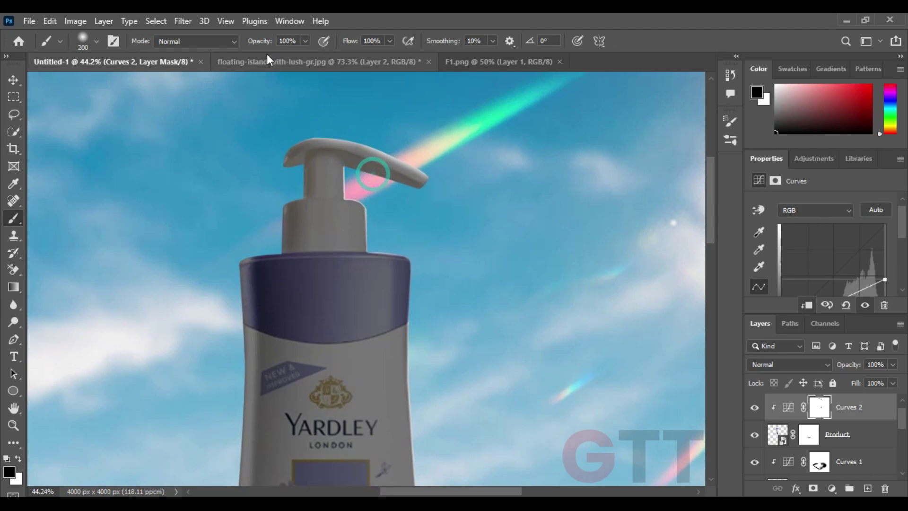
pyautogui.moveTo(261, 40); pyautogui.dragTo(238, 42)
pyautogui.moveTo(364, 189); pyautogui.dragTo(407, 283)
# Step: Brighten the sky along the bottle's right edge with a 600 px brush at 17% opacity
pyautogui.scroll(-3, 415, 356)
pyautogui.scroll(-5, 414, 356)
pyautogui.scroll(4, 436, 432)
pyautogui.keyDown('alt'); pyautogui.scroll(-1, 433, 336); pyautogui.keyUp('alt')
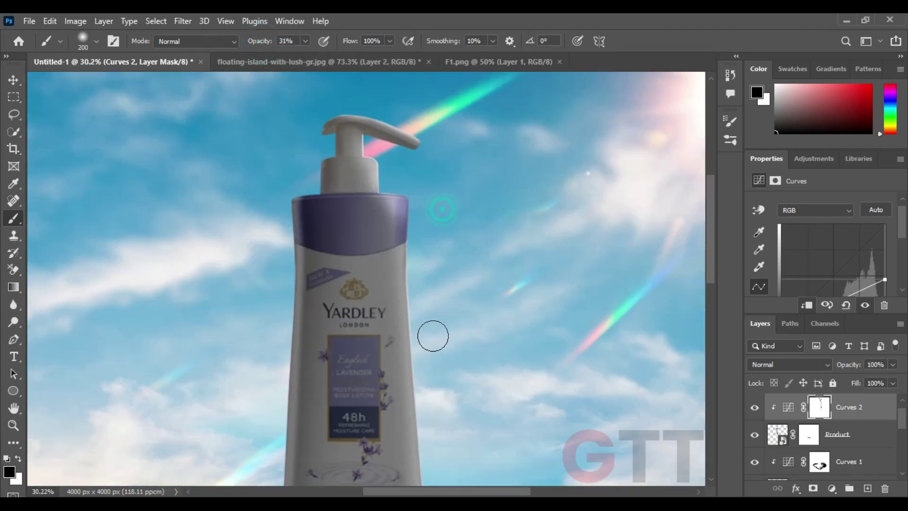
pyautogui.moveTo(261, 40); pyautogui.dragTo(254, 41)
pyautogui.press(']')
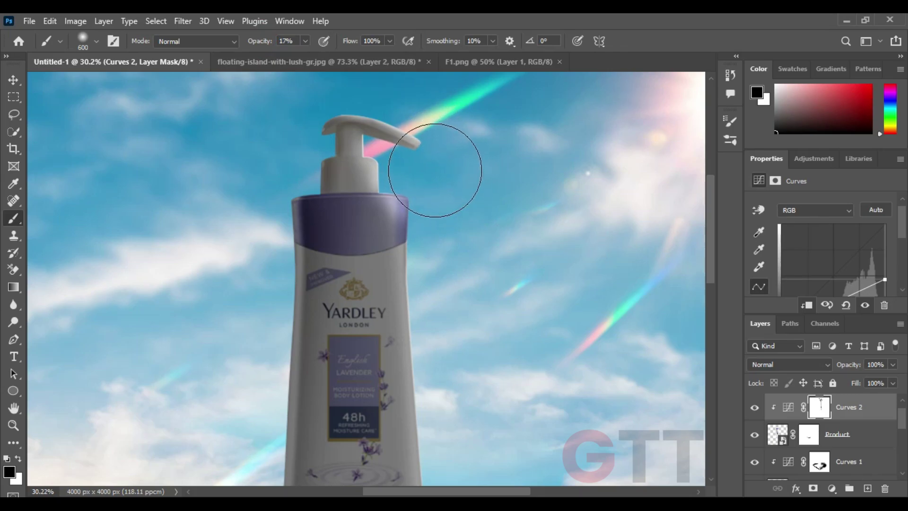
pyautogui.keyDown('alt'); pyautogui.scroll(-2, 421, 268); pyautogui.keyUp('alt')
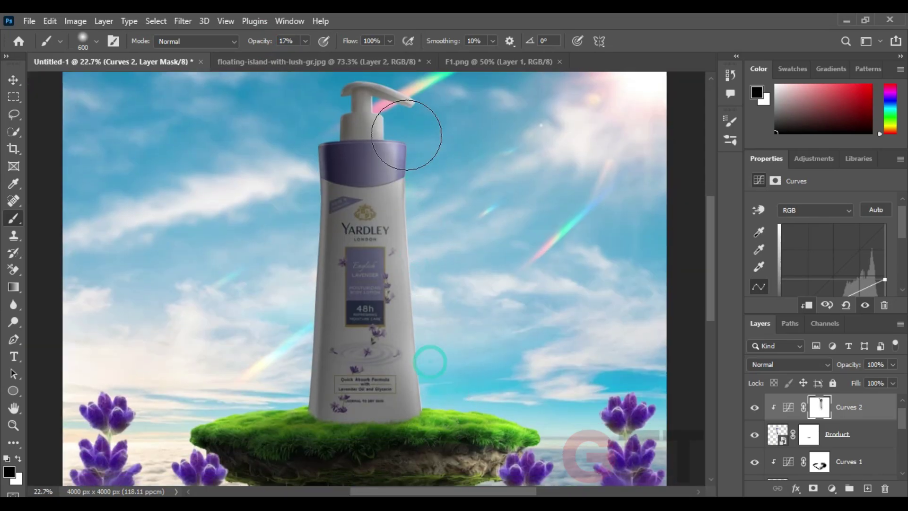
pyautogui.moveTo(398, 116); pyautogui.dragTo(441, 396)
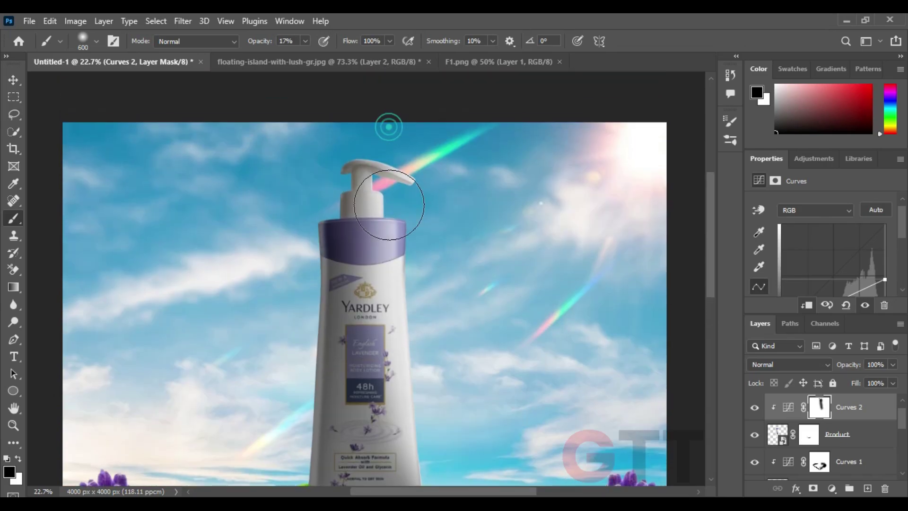
# Step: Drop the Curves 2 mask brush opacity to 7%
pyautogui.scroll(2, 402, 114)
pyautogui.moveTo(261, 40); pyautogui.dragTo(254, 41)
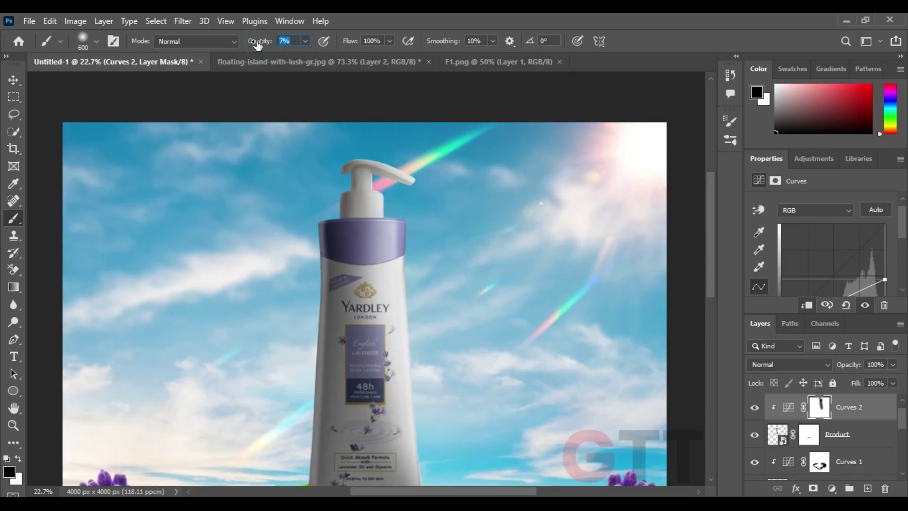
pyautogui.scroll(-2, 415, 399)
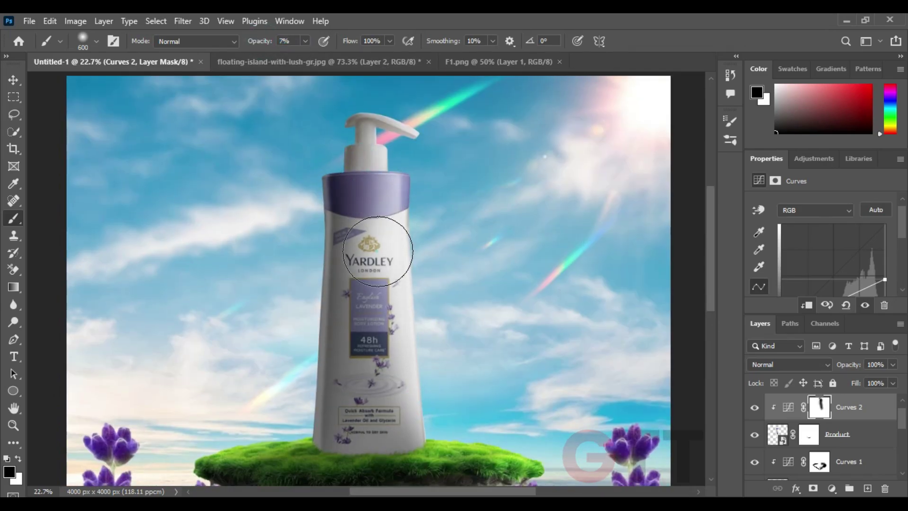
pyautogui.scroll(-3, 392, 382)
pyautogui.scroll(-1, 466, 365)
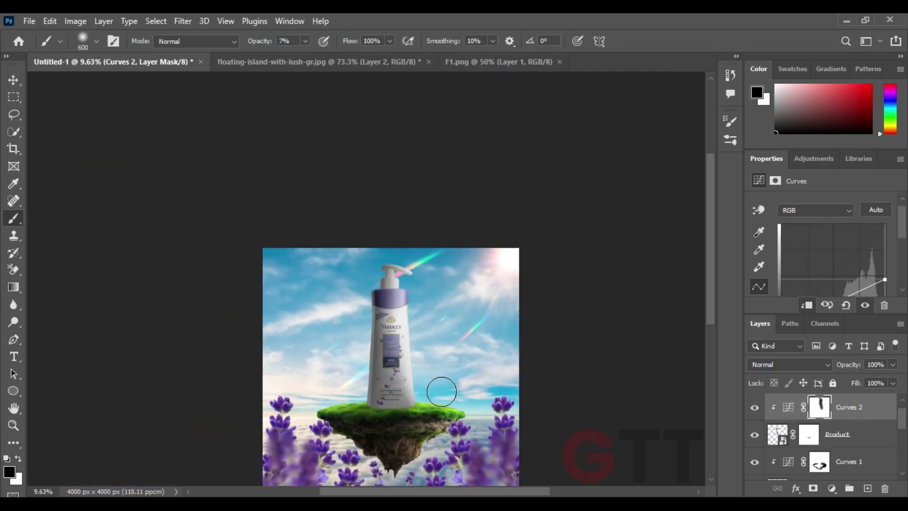
pyautogui.scroll(2, 443, 387)
pyautogui.scroll(2, 420, 412)
pyautogui.scroll(-2, 406, 411)
# Step: Lower the Curves 1 and Curves 2 top points to darken the island and bottle, then place image 3
pyautogui.press('v')
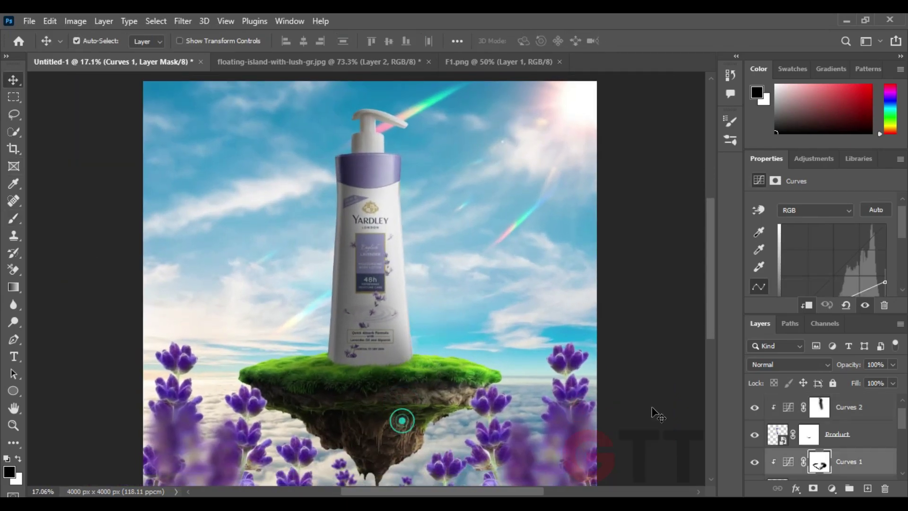
pyautogui.click(788, 461)
pyautogui.moveTo(886, 240); pyautogui.dragTo(886, 252)
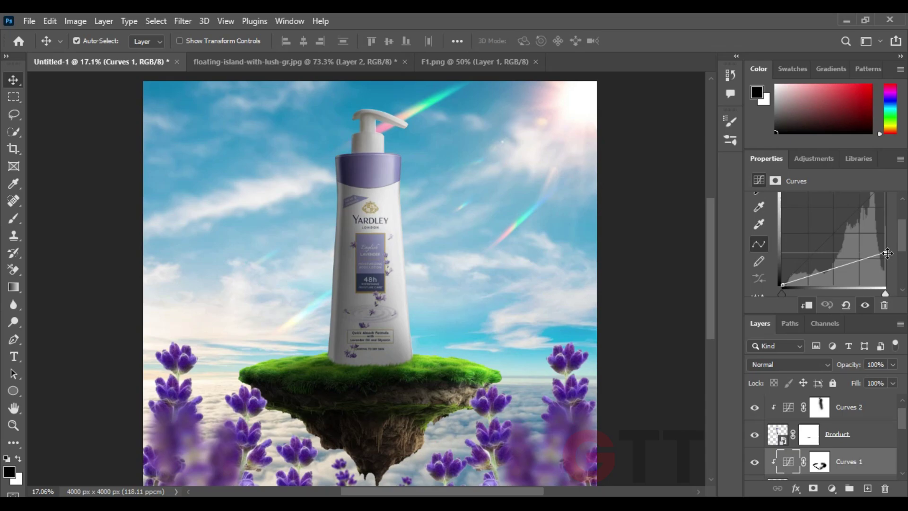
pyautogui.click(815, 407)
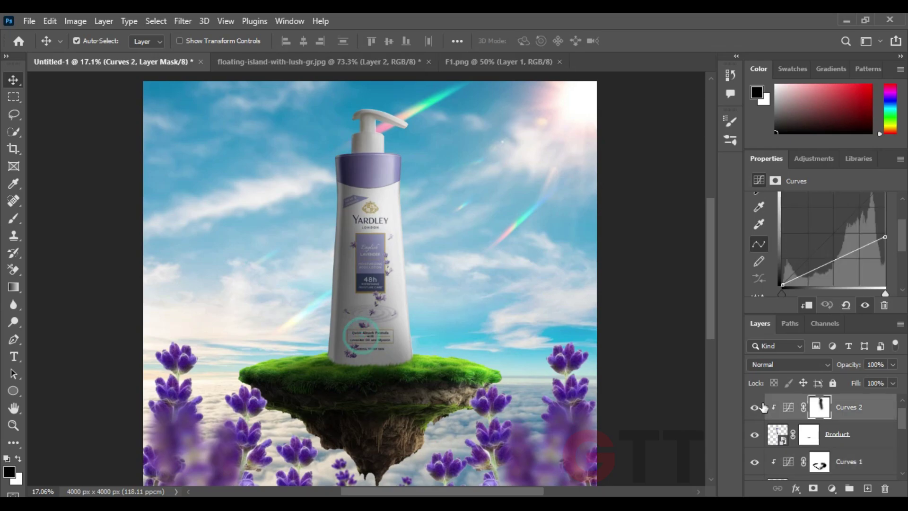
pyautogui.click(788, 407)
pyautogui.moveTo(885, 193); pyautogui.dragTo(886, 231)
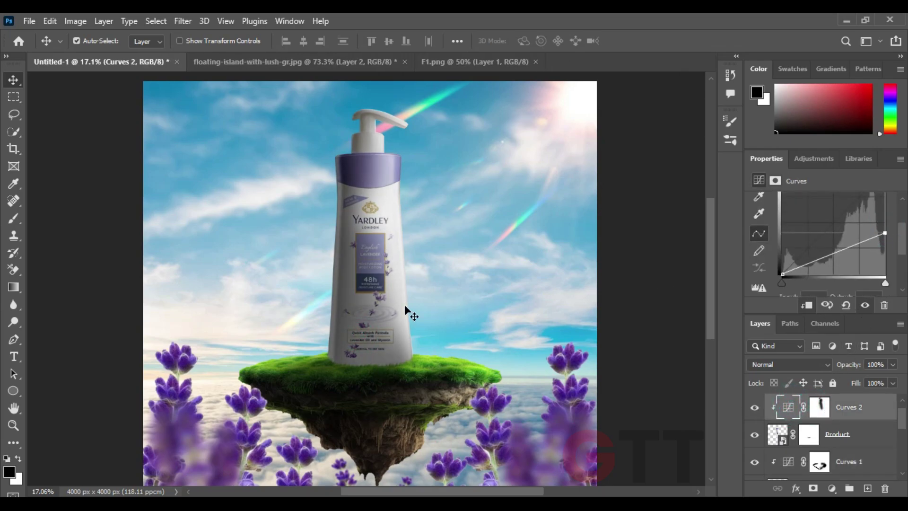
pyautogui.scroll(-2, 325, 280)
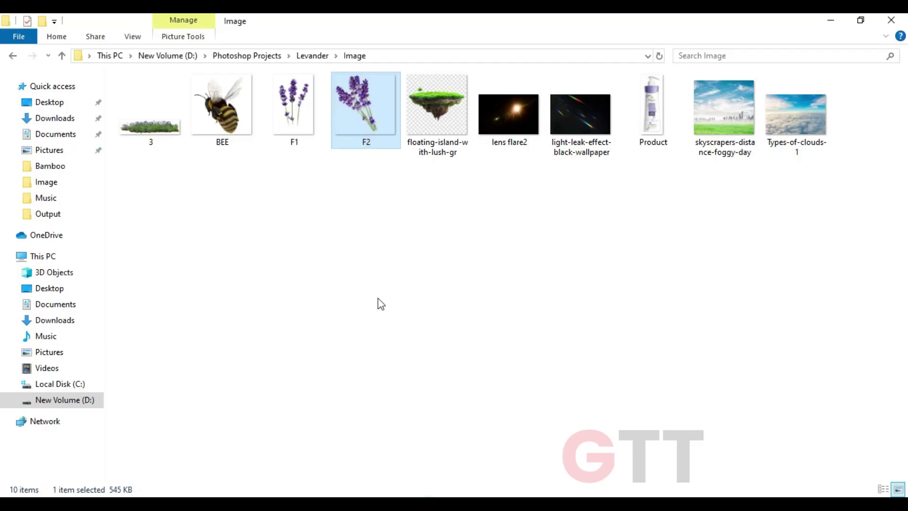
pyautogui.moveTo(151, 126); pyautogui.dragTo(411, 296)
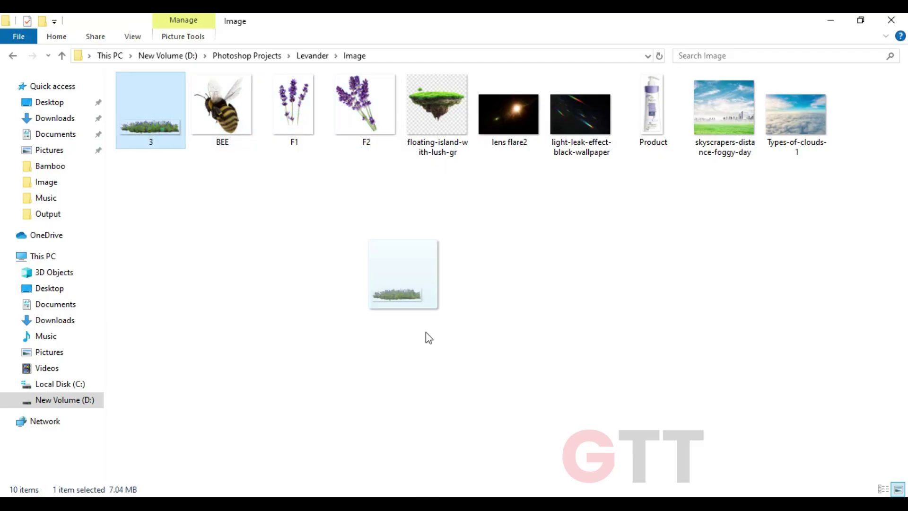
pyautogui.press('Return')
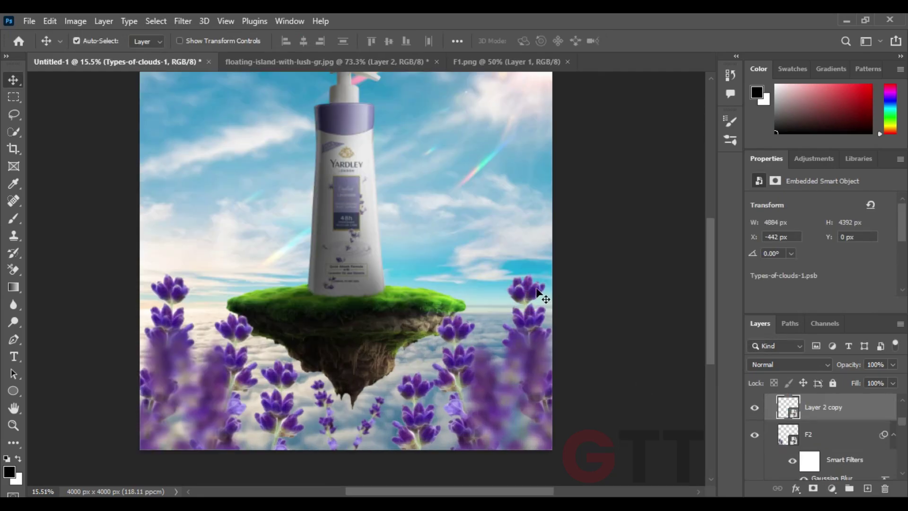
# Step: Apply Gaussian Blur to several Layer 2 lavender copies, one at a 6.8 px radius
pyautogui.click(183, 21)
pyautogui.click(369, 237)
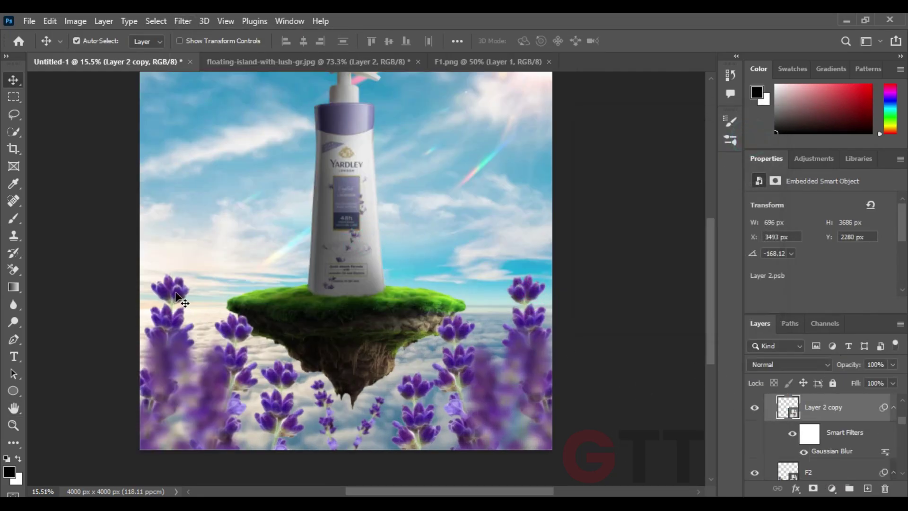
pyautogui.scroll(1, 869, 451)
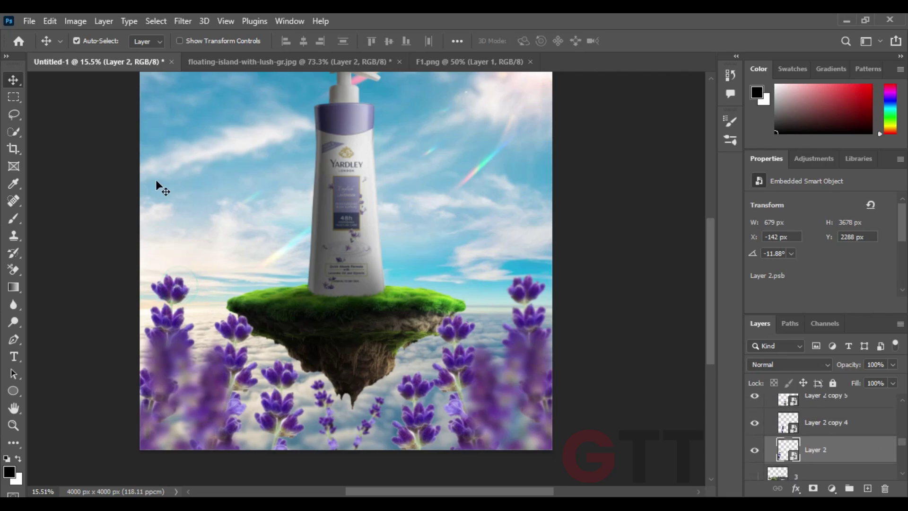
pyautogui.click(183, 20)
pyautogui.click(381, 245)
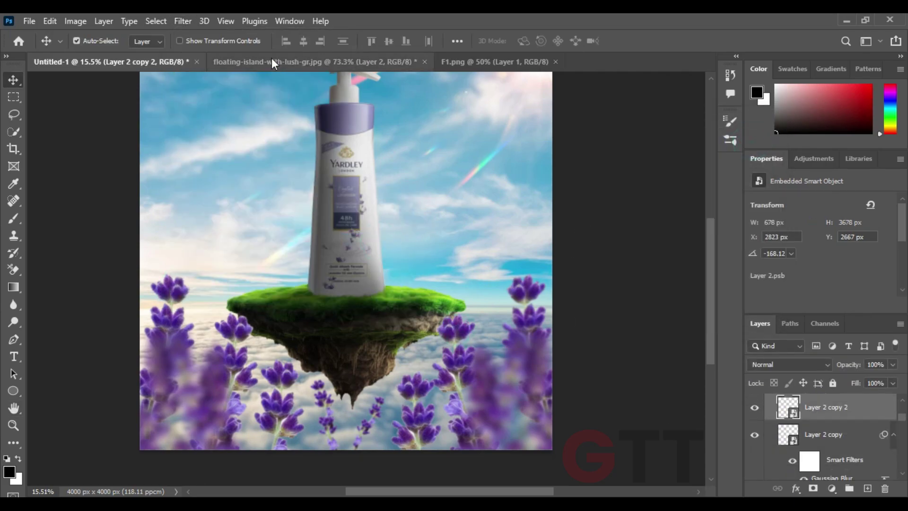
pyautogui.click(183, 21)
pyautogui.moveTo(190, 191)
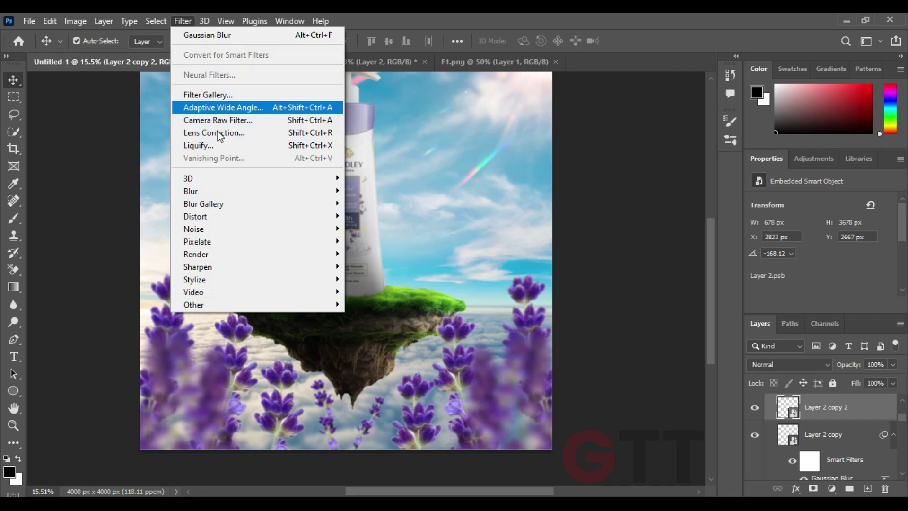
pyautogui.click(366, 241)
pyautogui.moveTo(617, 319); pyautogui.dragTo(609, 320)
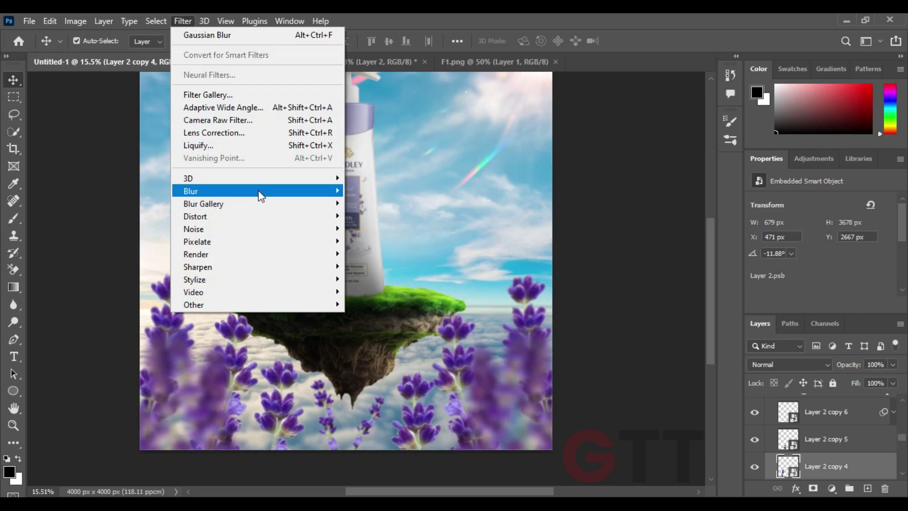
pyautogui.click(366, 237)
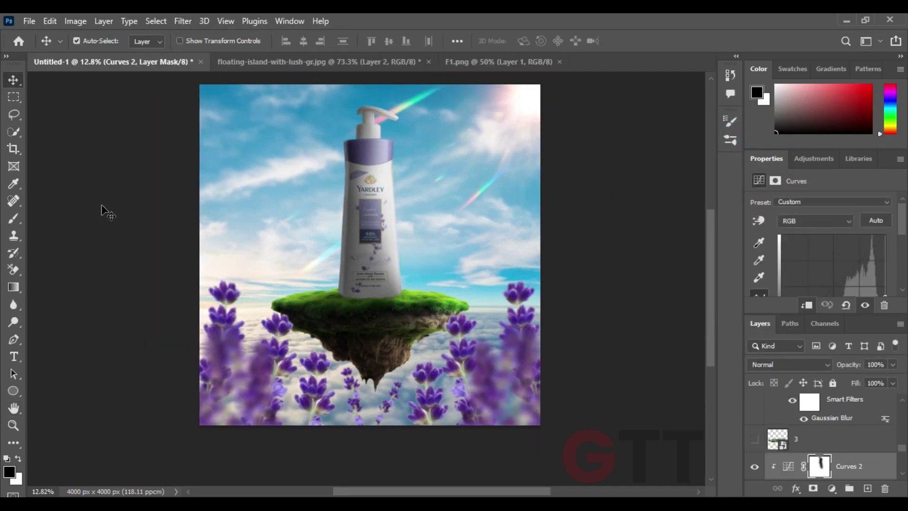
# Step: Brush more light onto the pump stem on the Curves 2 mask at 16% opacity, size 300
pyautogui.press('b')
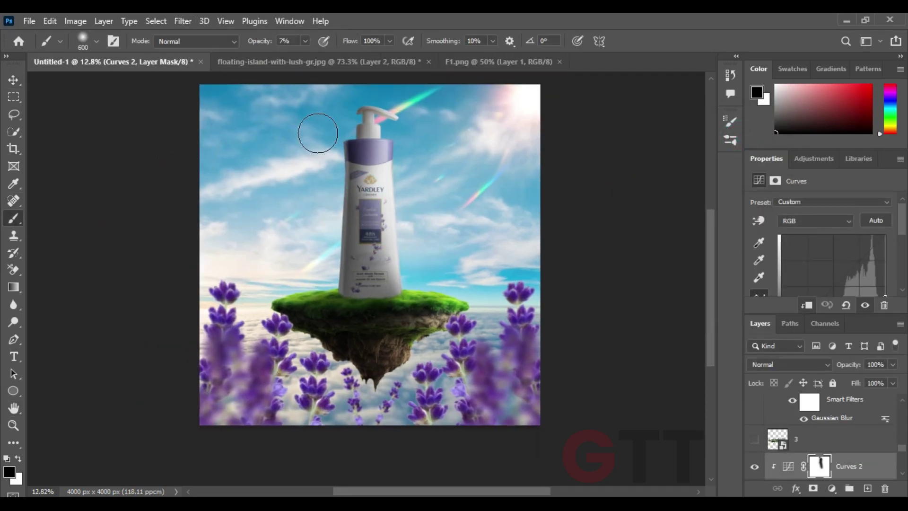
pyautogui.scroll(5, 407, 111)
pyautogui.scroll(3, 406, 212)
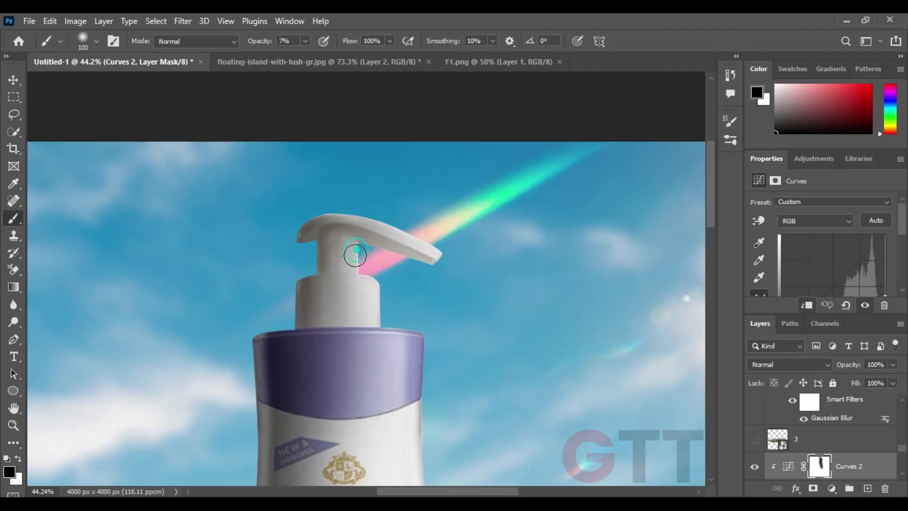
pyautogui.click(333, 199)
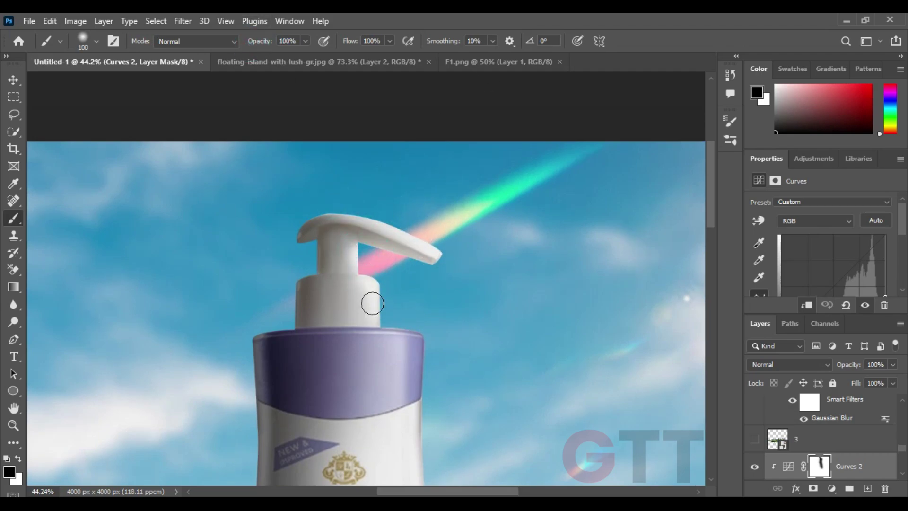
pyautogui.moveTo(258, 40); pyautogui.dragTo(236, 44)
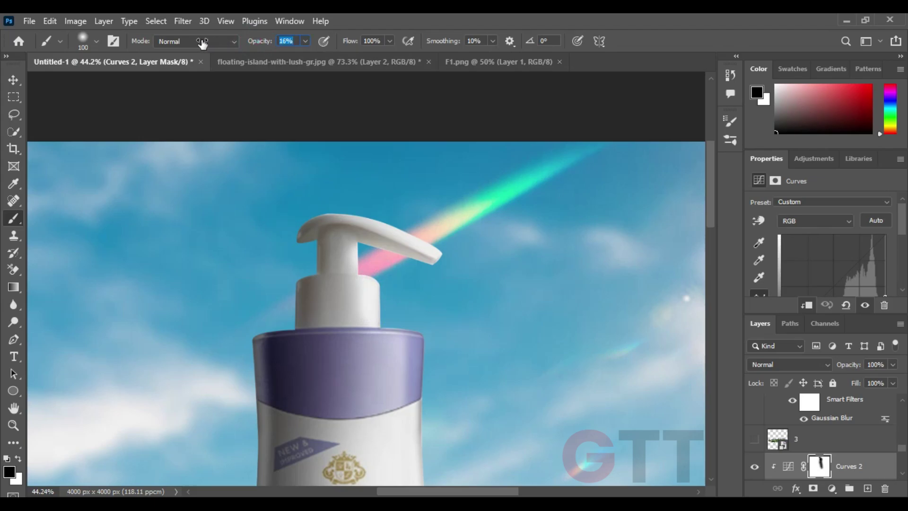
pyautogui.press(']')
pyautogui.press(']')
pyautogui.press(']')
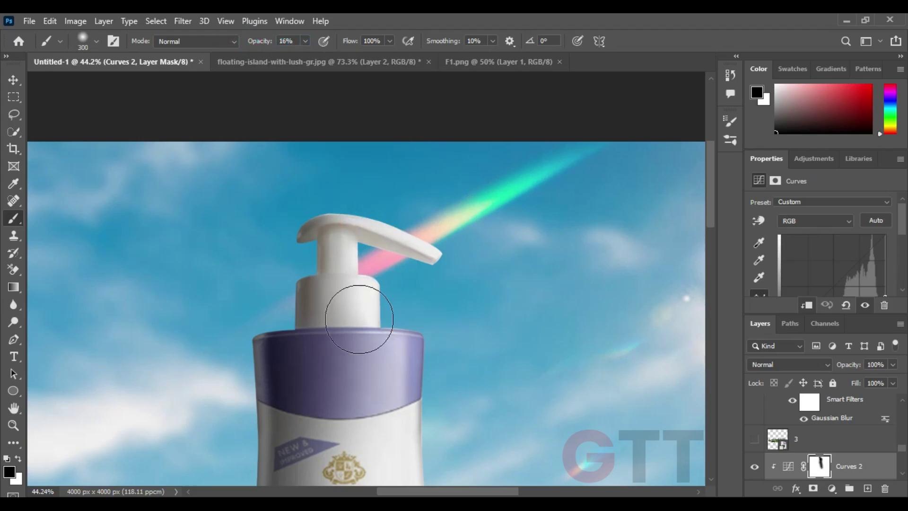
pyautogui.scroll(-2, 406, 337)
pyautogui.scroll(-3, 410, 264)
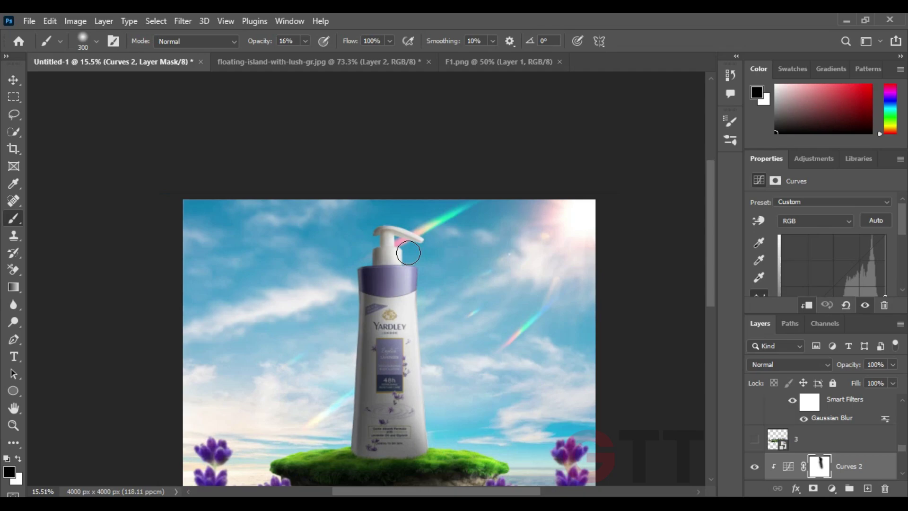
pyautogui.scroll(-1, 425, 378)
pyautogui.press('v')
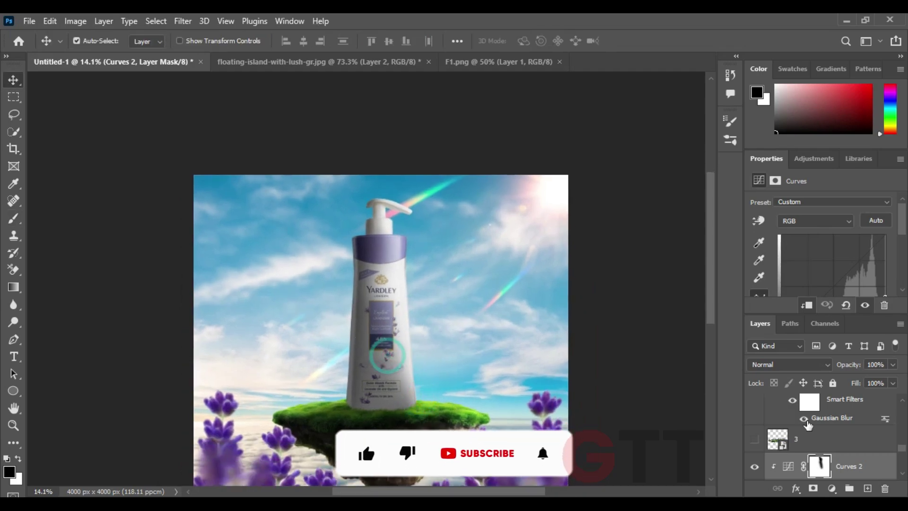
pyautogui.scroll(-1, 817, 420)
pyautogui.scroll(-1, 817, 420)
# Step: Load the bottle selection, add a new layer above Product, and paint soft shadow on the base grass
pyautogui.keyDown('ctrl'); pyautogui.click(777, 460); pyautogui.keyUp('ctrl')
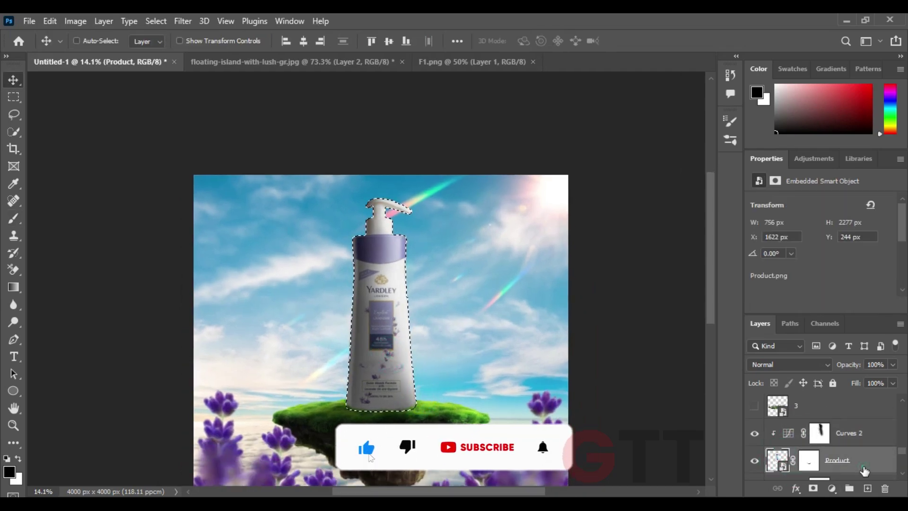
pyautogui.click(856, 461)
pyautogui.click(868, 488)
pyautogui.press('b')
pyautogui.scroll(3, 323, 445)
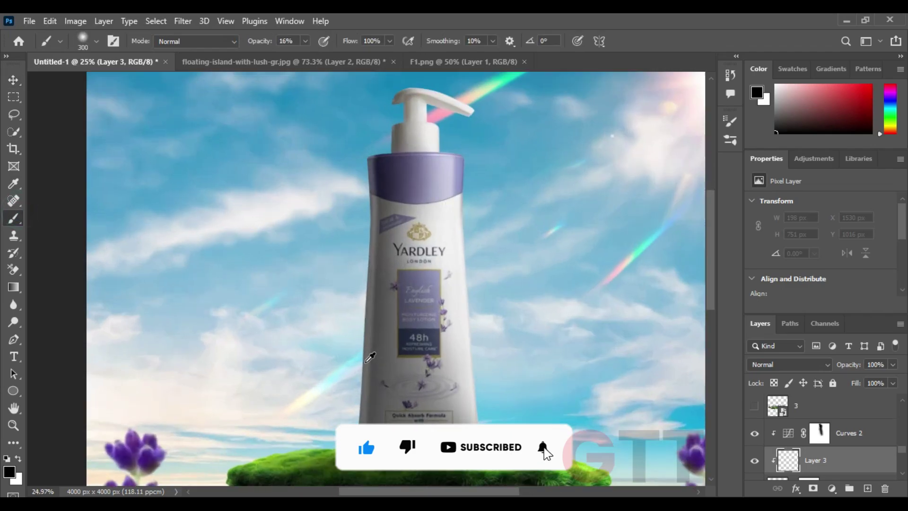
pyautogui.moveTo(267, 307); pyautogui.dragTo(178, 296)
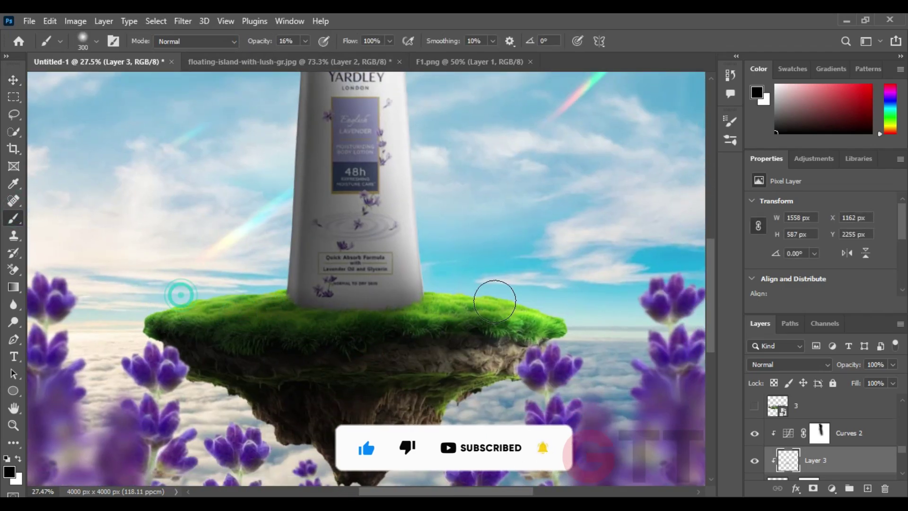
pyautogui.moveTo(411, 298); pyautogui.dragTo(472, 301)
pyautogui.scroll(2, 284, 327)
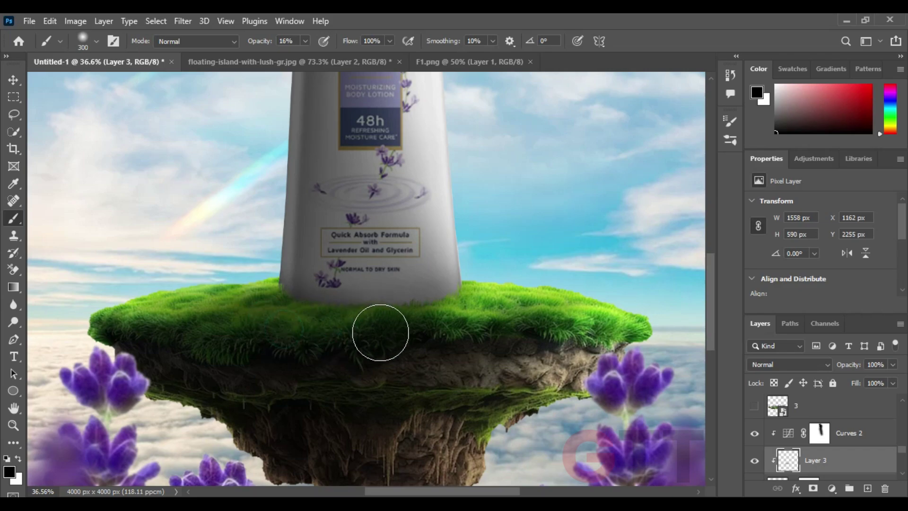
pyautogui.scroll(-1, 232, 316)
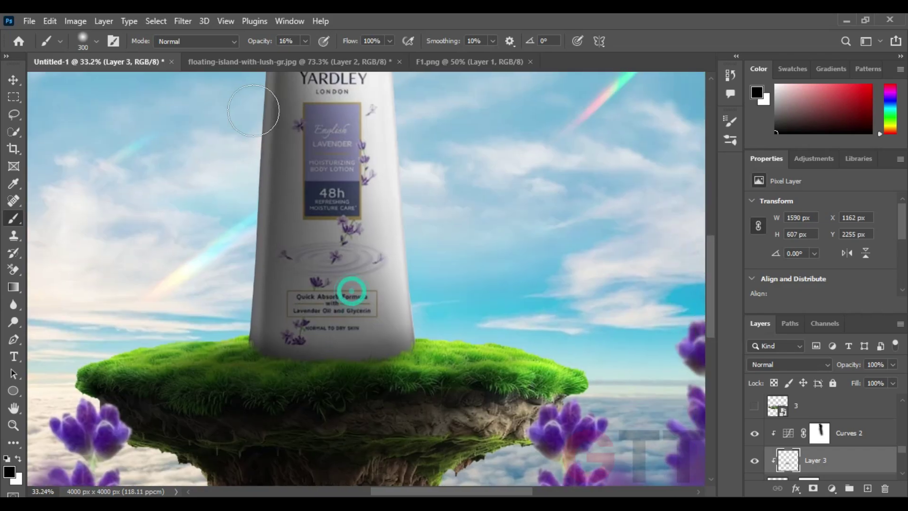
# Step: Set the shadow brush to 5% opacity and 800 px for softer brushing on Layer 3
pyautogui.press('0')
pyautogui.press('5')
pyautogui.press(']')
pyautogui.press(']')
pyautogui.press(']')
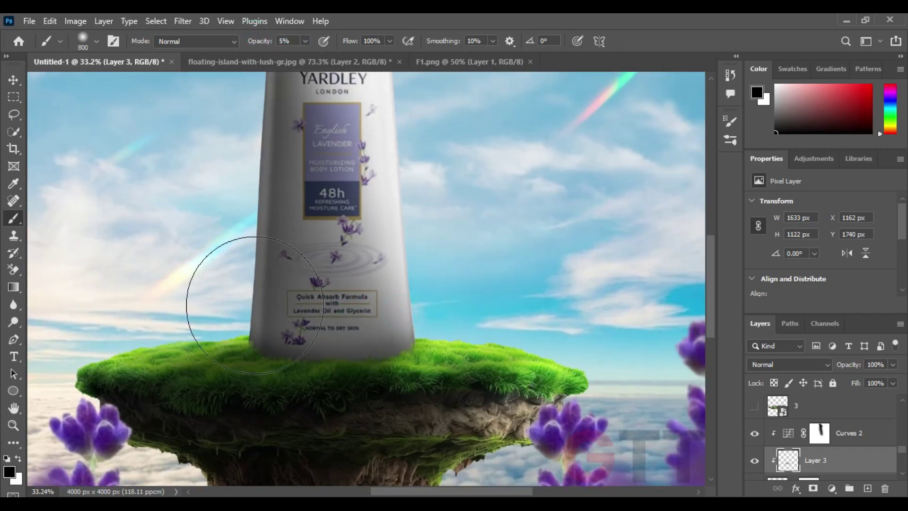
pyautogui.press(']')
pyautogui.press(']')
pyautogui.scroll(-3, 528, 364)
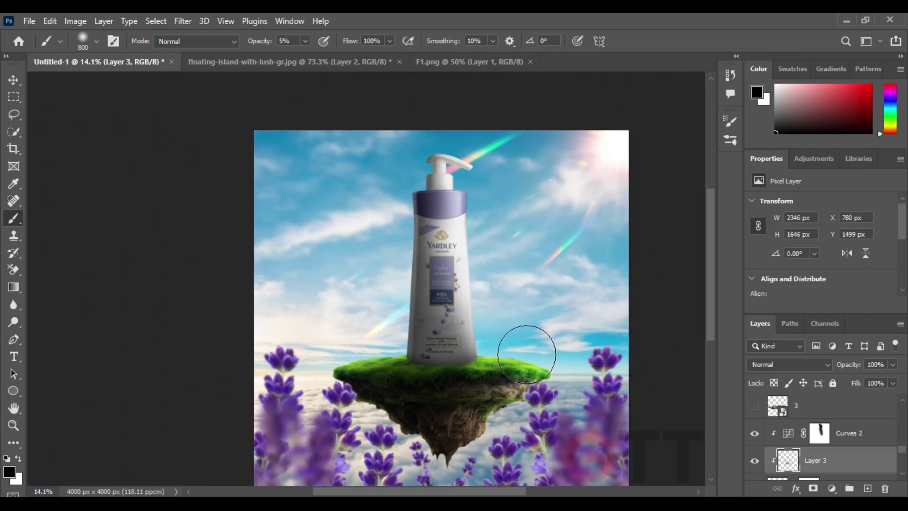
pyautogui.scroll(1, 526, 355)
pyautogui.press('v')
pyautogui.click(122, 155)
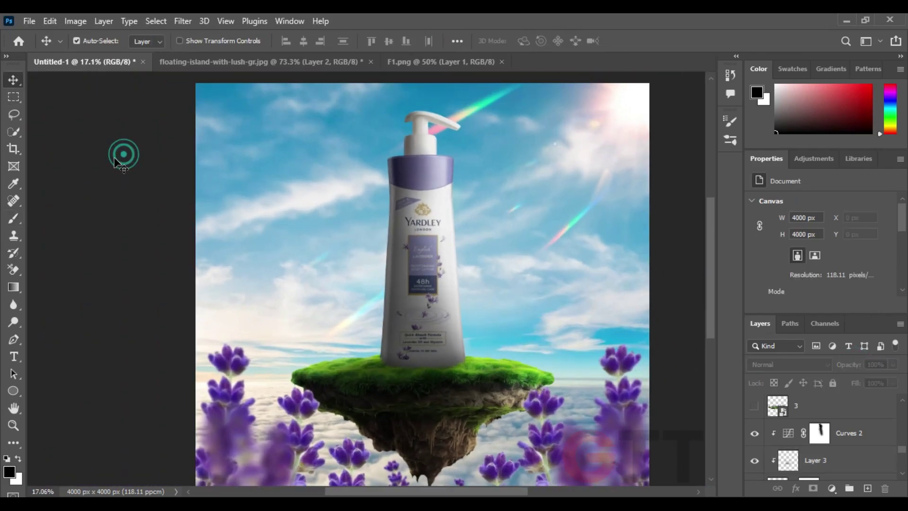
# Step: Lightly brush the Curves 2 mask at 5% opacity and reselect the Curves 2 layer
pyautogui.click(819, 433)
pyautogui.press('b')
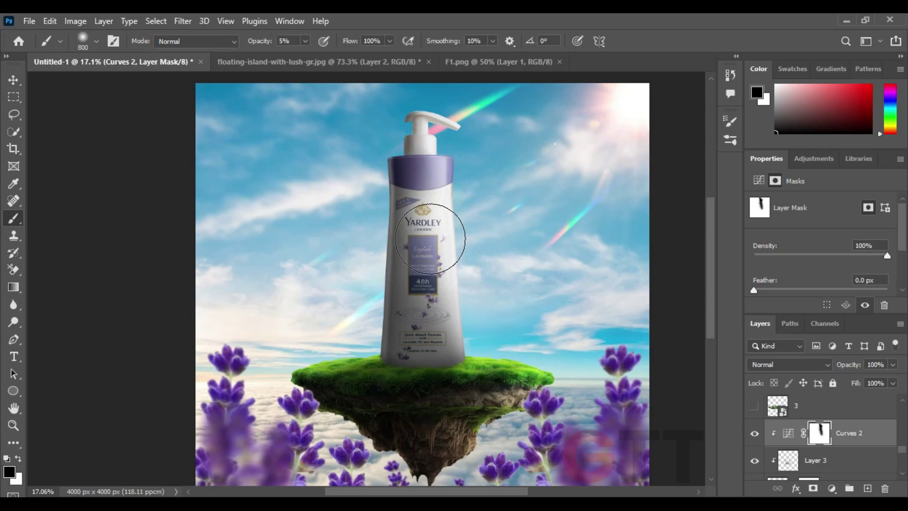
pyautogui.scroll(-3, 420, 216)
pyautogui.press('v')
pyautogui.click(42, 110)
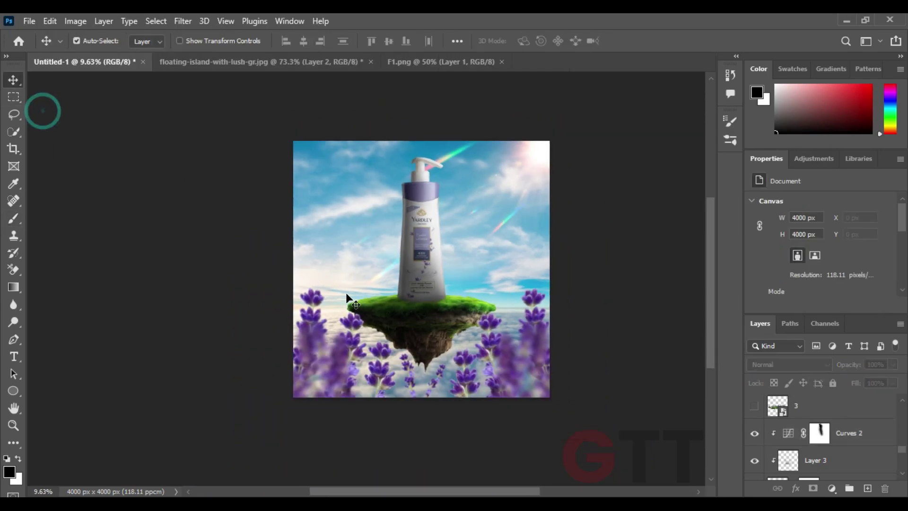
pyautogui.scroll(2, 387, 290)
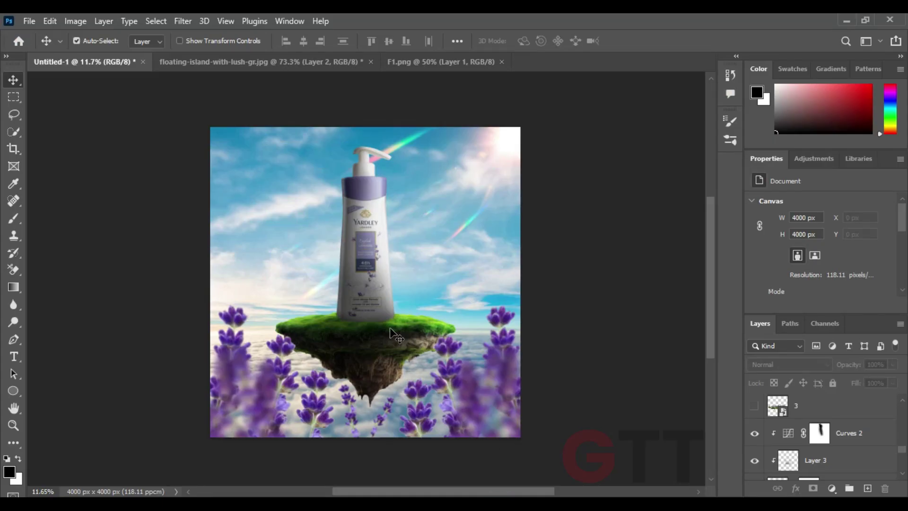
pyautogui.click(370, 308)
# Step: Show the lavender bush layer and scale it down to about 1119 × 271 px at the bottle base
pyautogui.scroll(5, 793, 413)
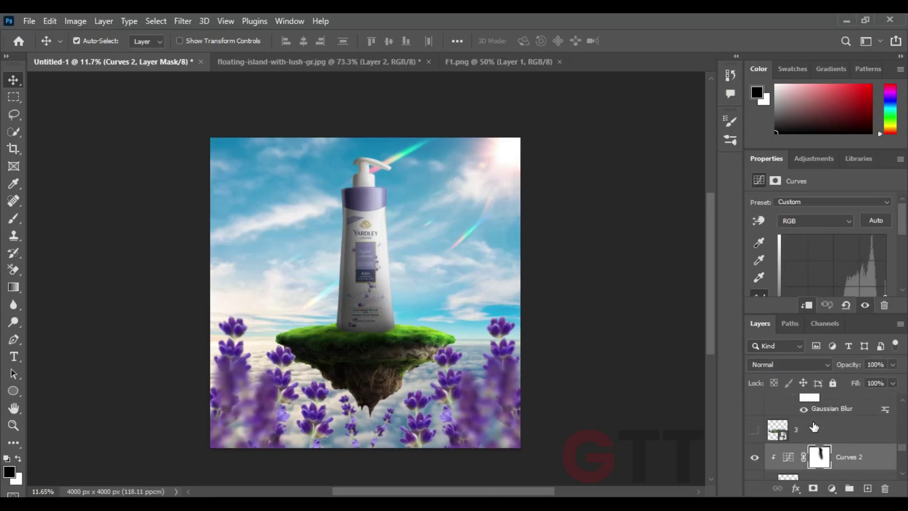
pyautogui.click(768, 403)
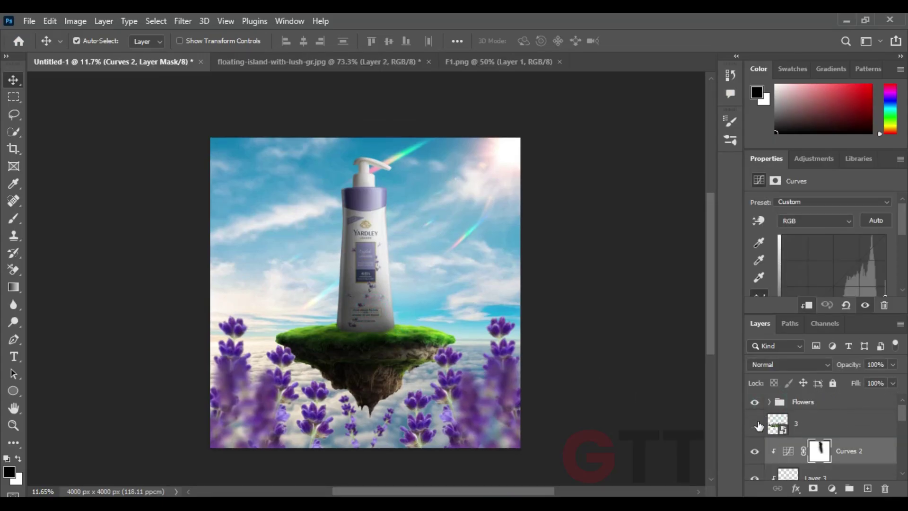
pyautogui.click(776, 426)
pyautogui.scroll(3, 594, 331)
pyautogui.hotkey('ctrl', 't')
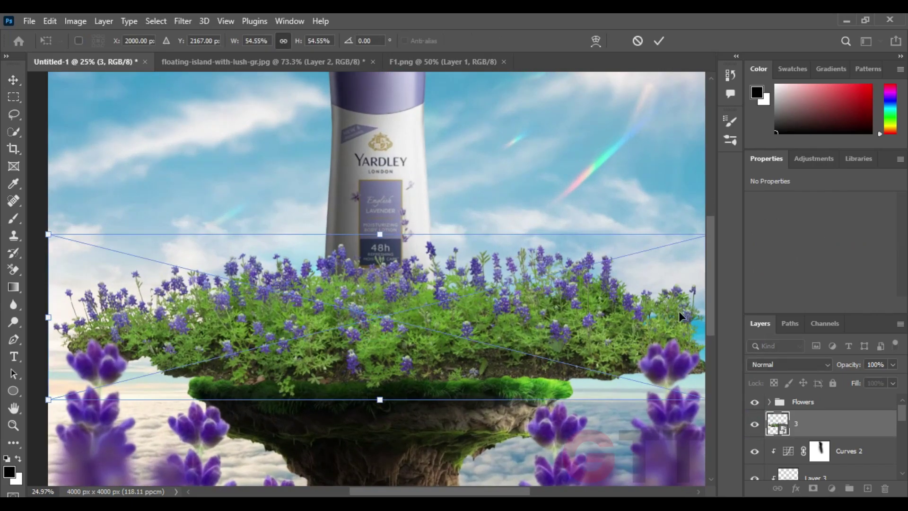
pyautogui.moveTo(380, 234); pyautogui.dragTo(384, 356)
pyautogui.scroll(3, 385, 356)
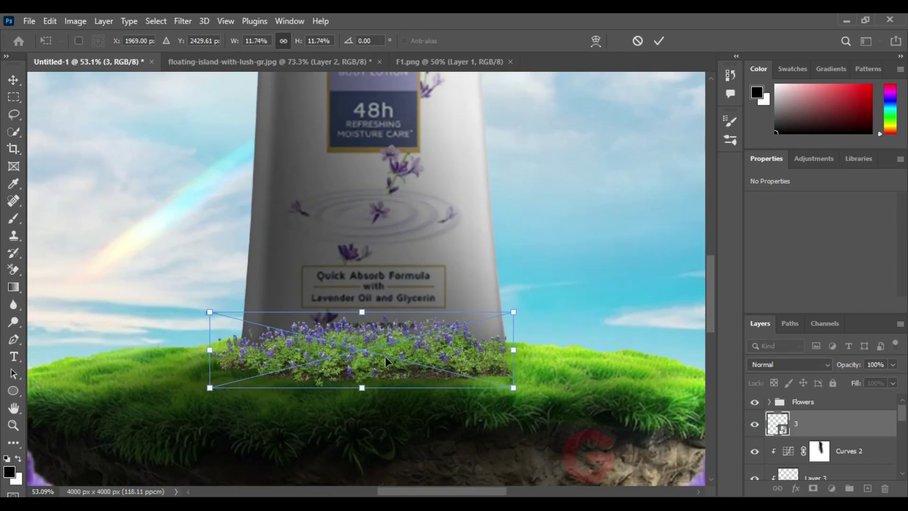
pyautogui.moveTo(507, 321); pyautogui.dragTo(544, 327)
pyautogui.moveTo(449, 357)
pyautogui.mouseDown()
pyautogui.moveTo(439, 367)
pyautogui.moveTo(439, 353)
pyautogui.mouseUp()
pyautogui.moveTo(533, 314); pyautogui.dragTo(538, 306)
pyautogui.moveTo(432, 364); pyautogui.dragTo(407, 350)
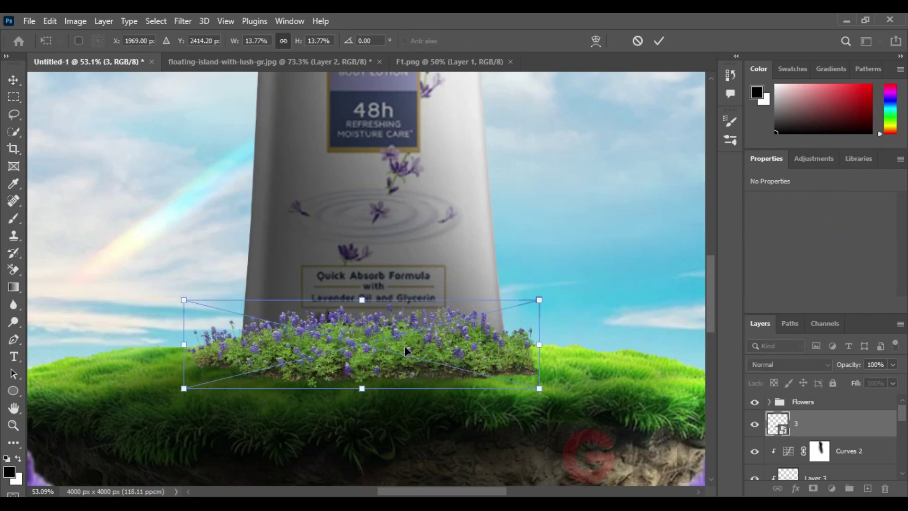
# Step: Warp the bush's bottom corners and edges to follow the island's grassy curve
pyautogui.rightClick(407, 350)
pyautogui.click(435, 172)
pyautogui.moveTo(184, 388); pyautogui.dragTo(169, 421)
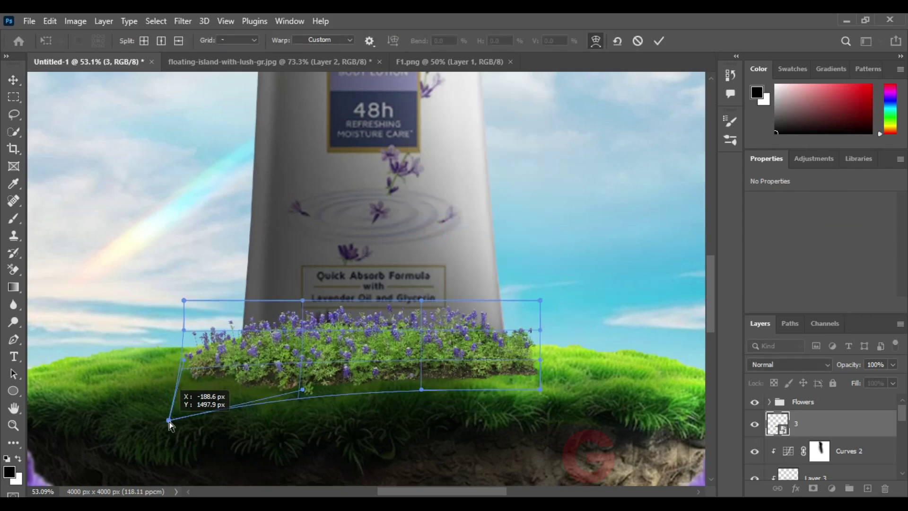
pyautogui.moveTo(541, 390); pyautogui.dragTo(574, 425)
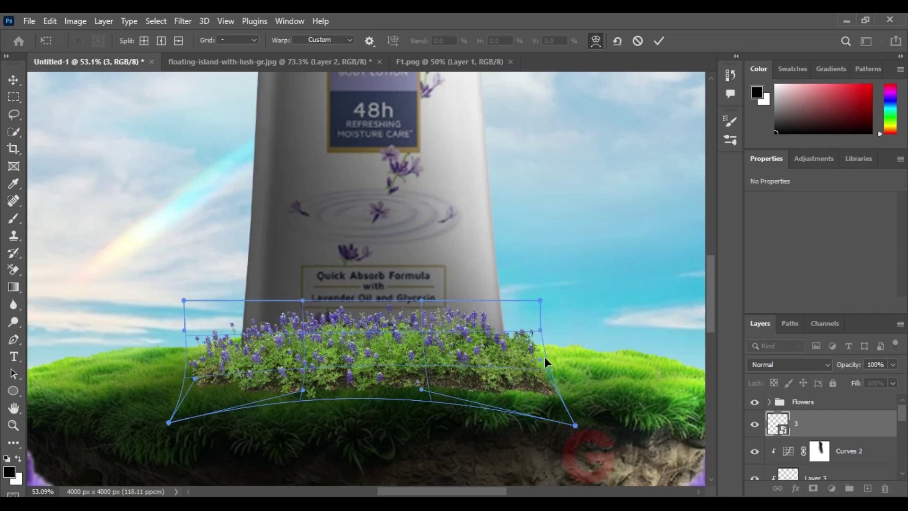
pyautogui.moveTo(353, 330); pyautogui.dragTo(345, 376)
pyautogui.moveTo(508, 379); pyautogui.dragTo(603, 417)
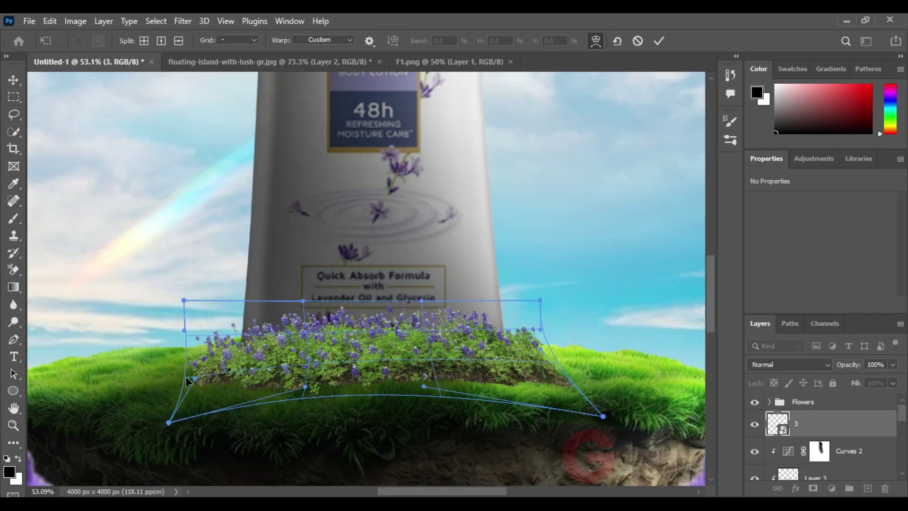
pyautogui.moveTo(168, 422); pyautogui.dragTo(139, 414)
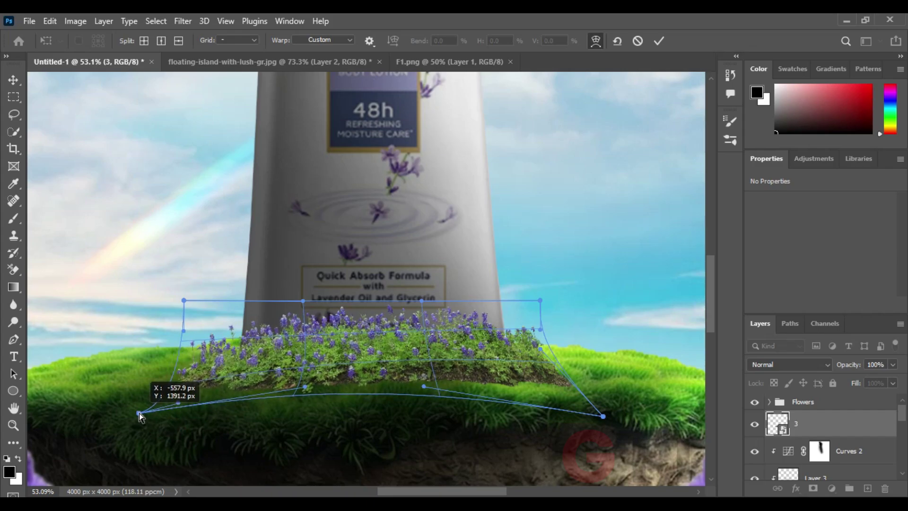
pyautogui.moveTo(371, 380); pyautogui.dragTo(450, 339)
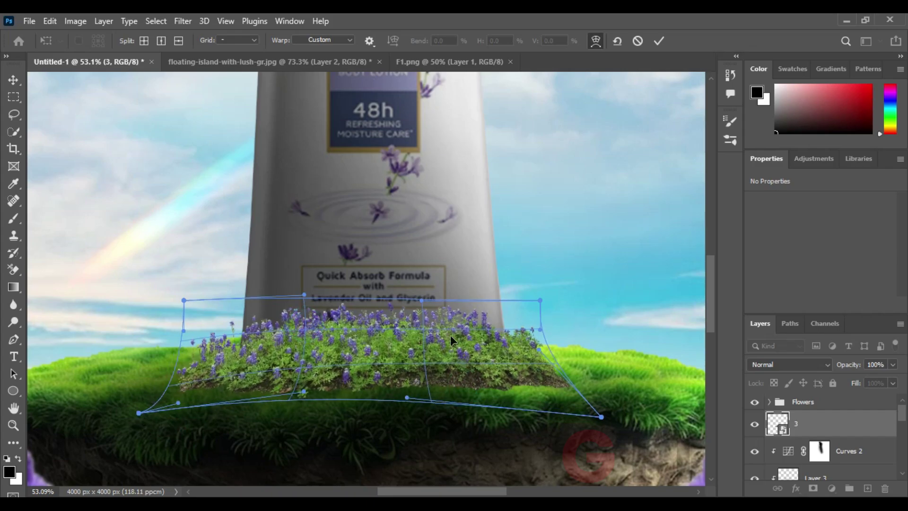
pyautogui.press('Return')
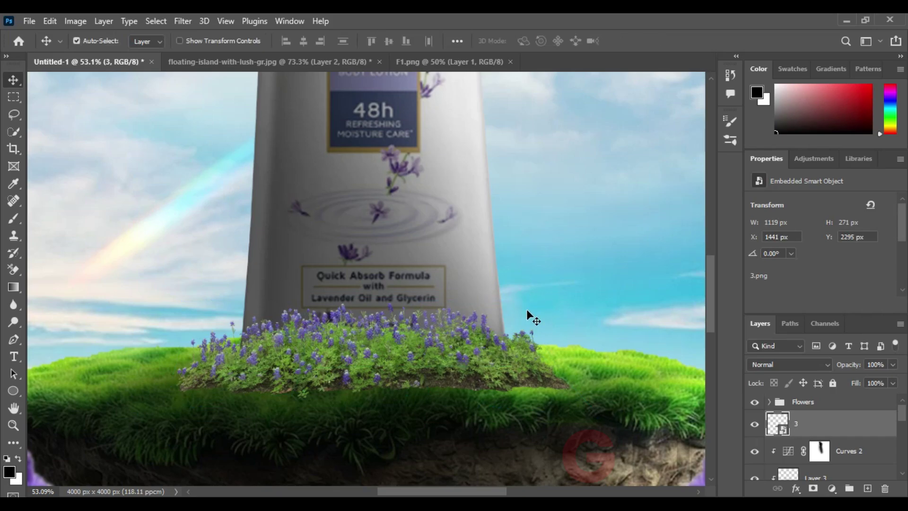
# Step: Add a layer mask to the bush and paint 100% grass-brush strokes along its bottom edge
pyautogui.click(813, 488)
pyautogui.press('b')
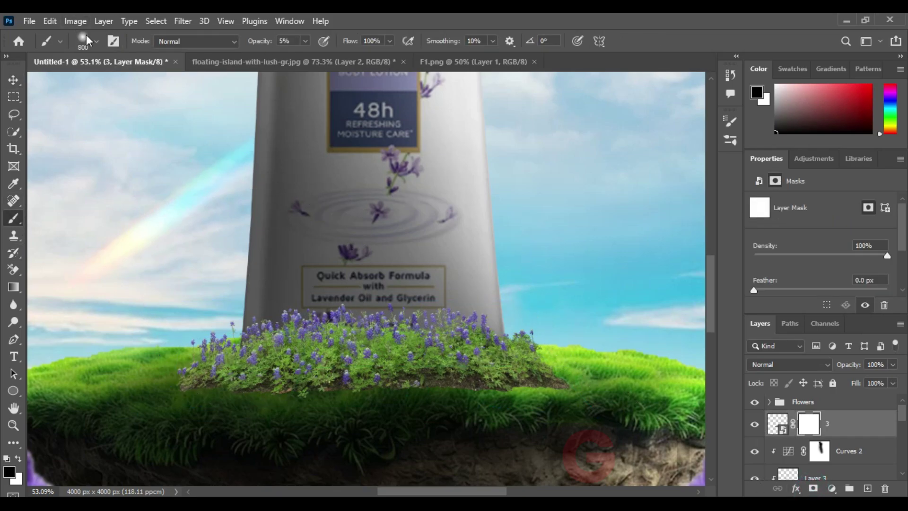
pyautogui.click(96, 41)
pyautogui.press('Escape')
pyautogui.moveTo(258, 42); pyautogui.dragTo(284, 42)
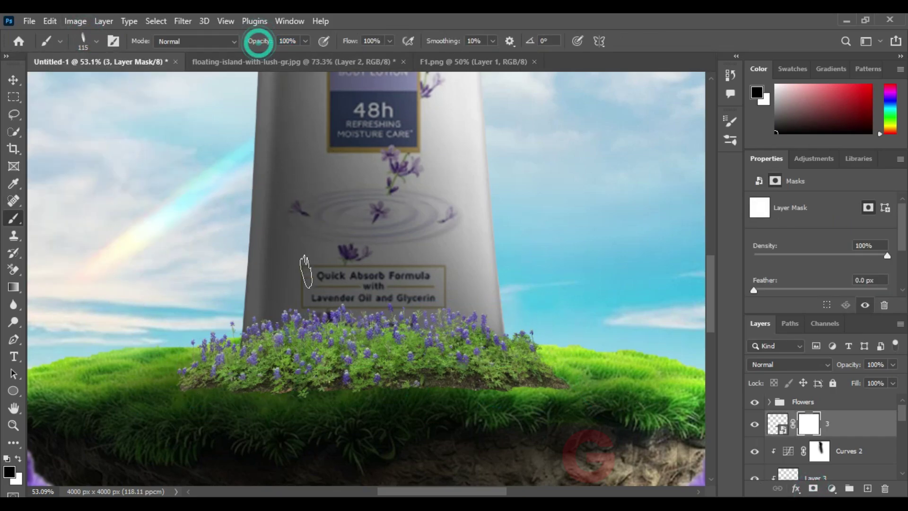
pyautogui.scroll(2, 186, 396)
pyautogui.moveTo(193, 424); pyautogui.dragTo(303, 426)
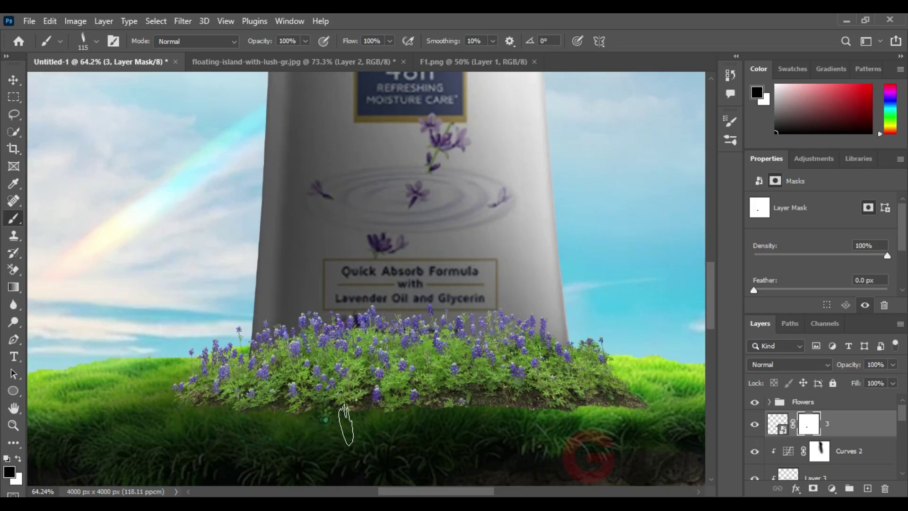
pyautogui.moveTo(452, 420)
pyautogui.mouseDown()
pyautogui.moveTo(372, 397)
pyautogui.moveTo(429, 397)
pyautogui.mouseUp()
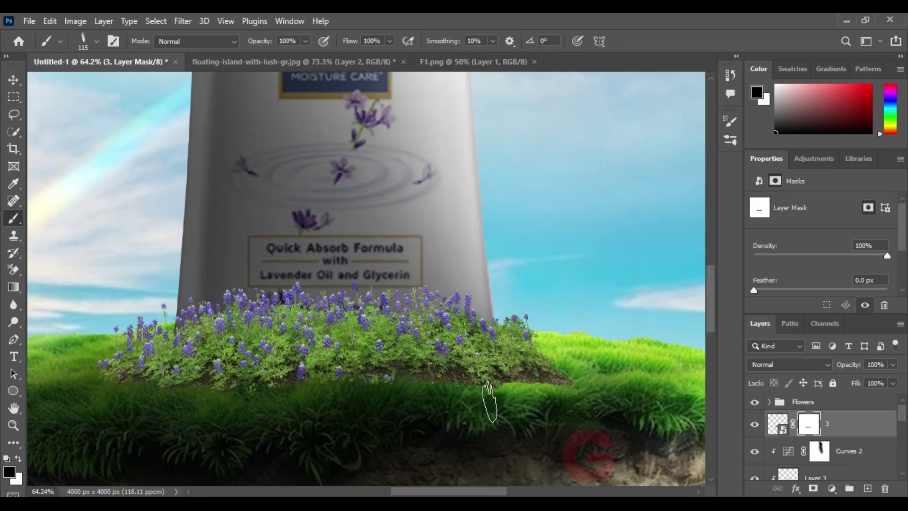
pyautogui.moveTo(521, 398); pyautogui.dragTo(568, 399)
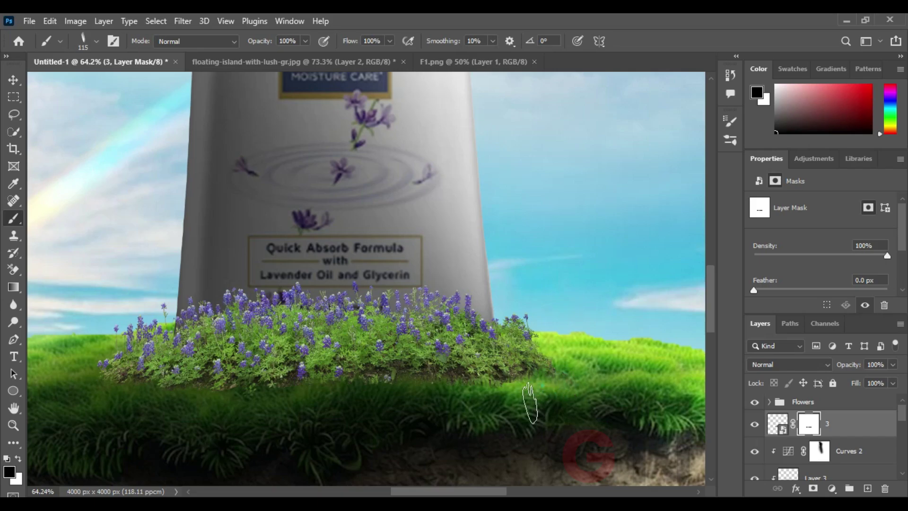
pyautogui.moveTo(231, 386); pyautogui.dragTo(199, 386)
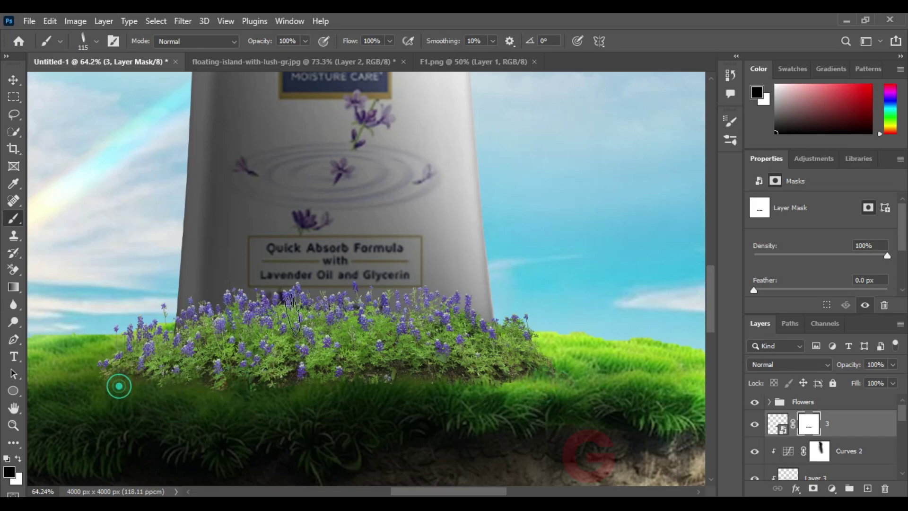
pyautogui.click(13, 81)
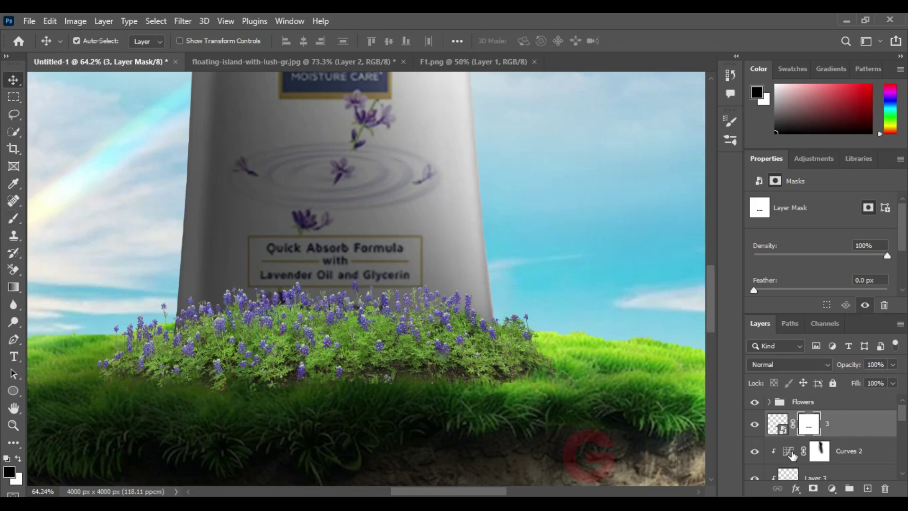
# Step: Add a Curves adjustment to the lavender bush and pull its top point down to darken it
pyautogui.click(871, 426)
pyautogui.click(832, 488)
pyautogui.click(809, 314)
pyautogui.click(883, 217)
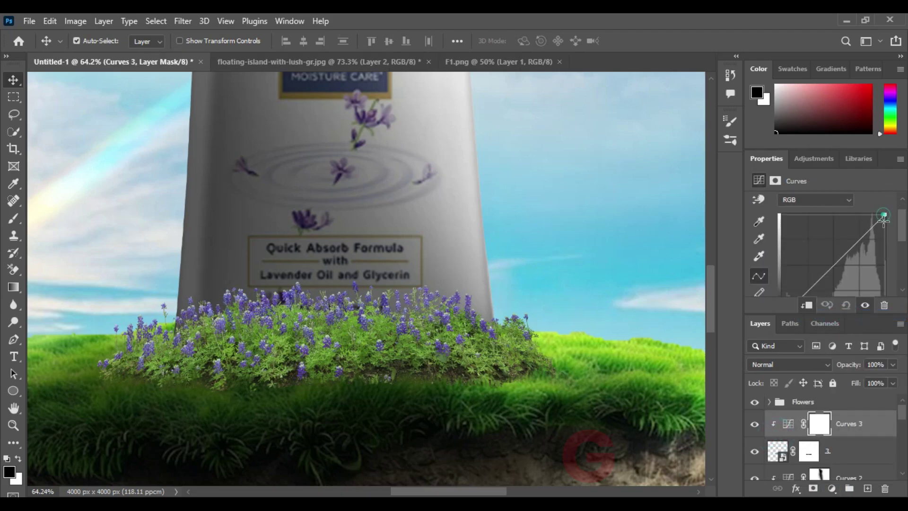
pyautogui.moveTo(883, 217)
pyautogui.mouseDown()
pyautogui.moveTo(885, 279)
pyautogui.moveTo(885, 270)
pyautogui.mouseUp()
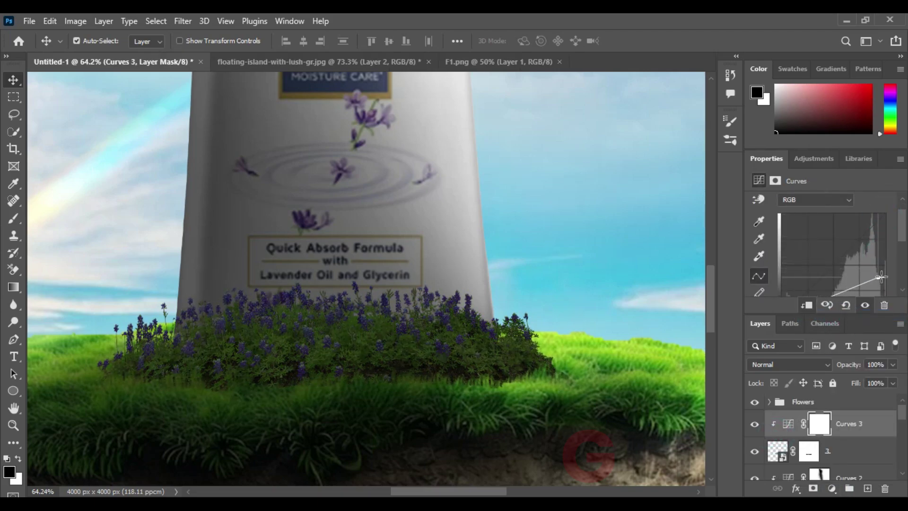
# Step: Paint the bush's Curves mask with an enlarged soft round brush
pyautogui.click(13, 222)
pyautogui.click(86, 46)
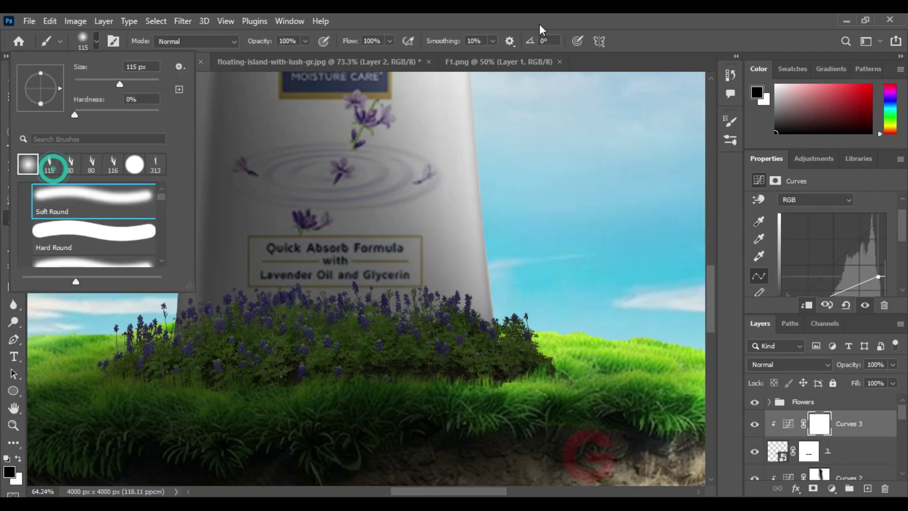
pyautogui.doubleClick(51, 151)
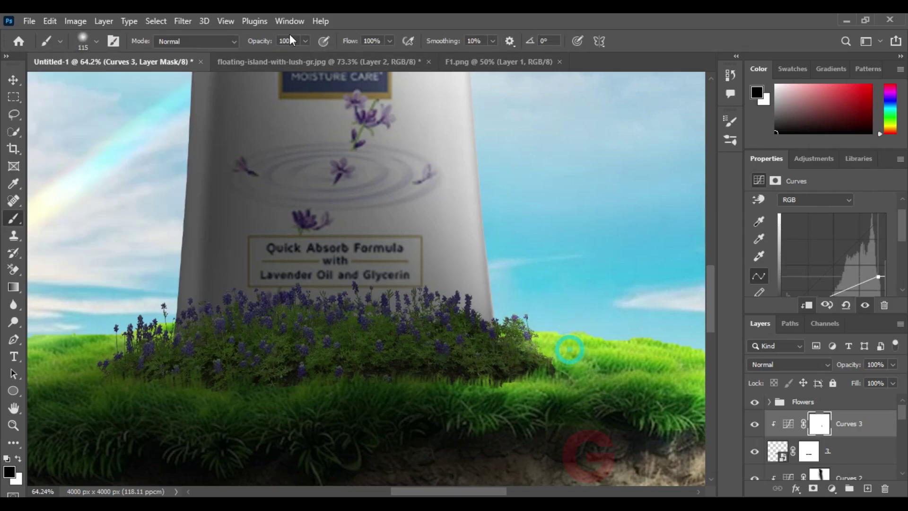
pyautogui.press(']')
pyautogui.press(']')
pyautogui.press(']')
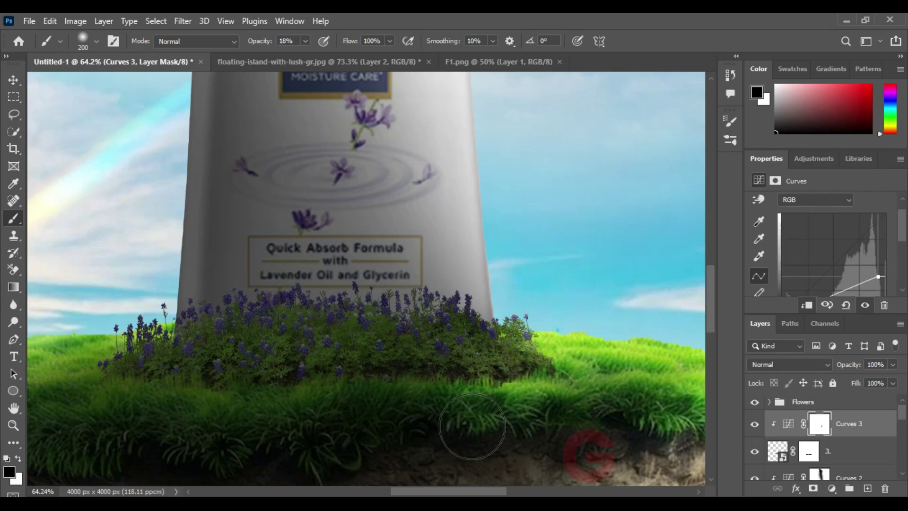
pyautogui.scroll(-3, 532, 360)
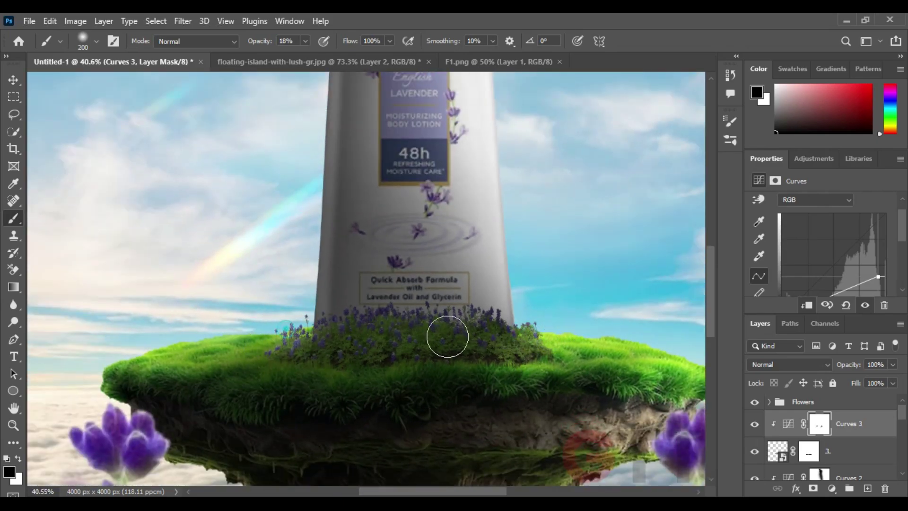
pyautogui.scroll(-3, 572, 347)
pyautogui.scroll(-1, 491, 391)
pyautogui.press('v')
pyautogui.click(156, 257)
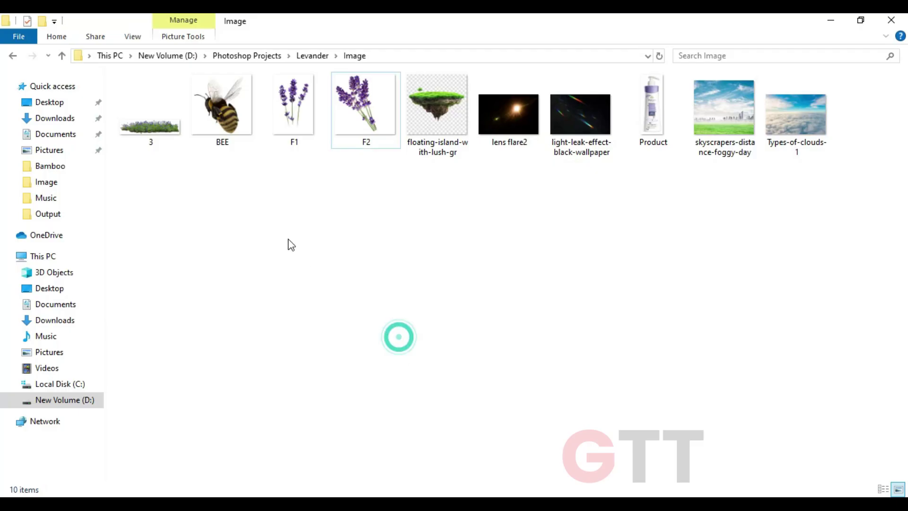
# Step: Place BEE.png into the composition beside the bottle's right side
pyautogui.click(196, 115)
pyautogui.moveTo(218, 112)
pyautogui.mouseDown()
pyautogui.moveTo(584, 296)
pyautogui.moveTo(502, 303)
pyautogui.moveTo(554, 290)
pyautogui.moveTo(610, 253)
pyautogui.mouseUp()
pyautogui.press('Return')
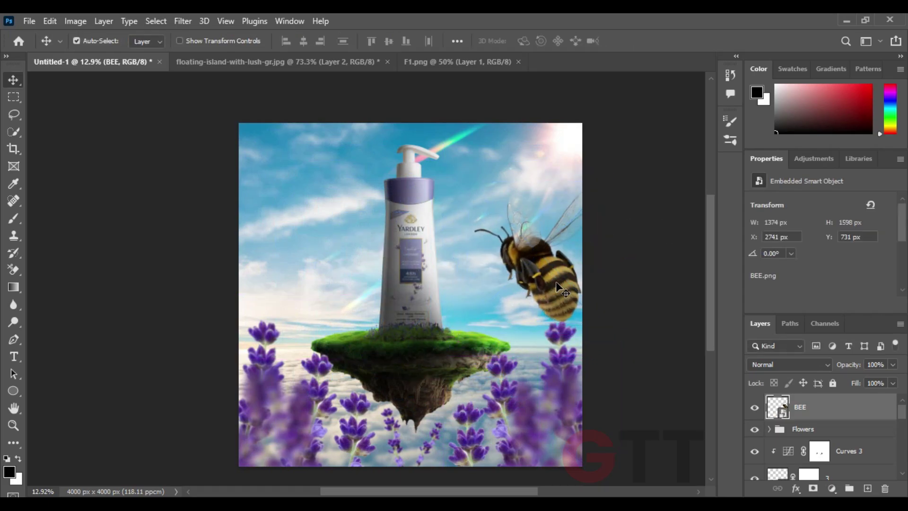
pyautogui.scroll(3, 558, 288)
pyautogui.scroll(3, 558, 289)
pyautogui.moveTo(432, 321); pyautogui.dragTo(428, 329)
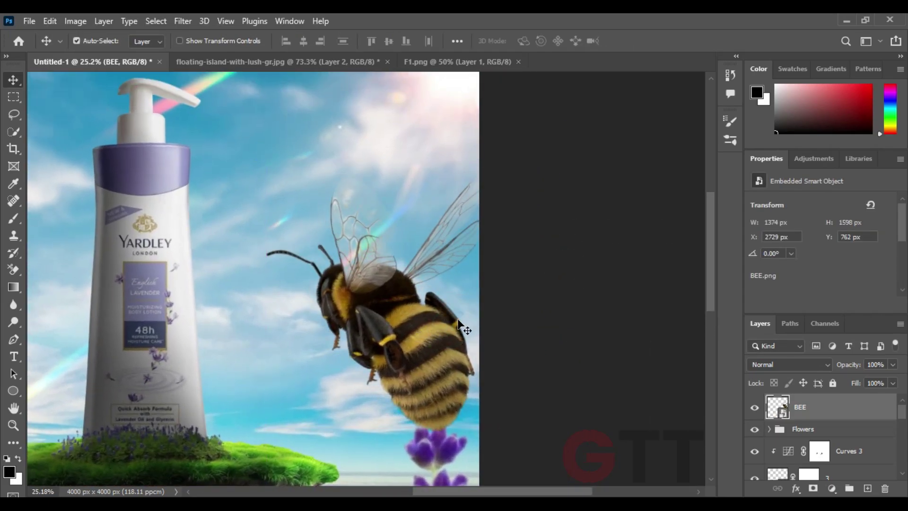
# Step: Scale the bee to 1218 × 1417 px and shift it slightly right and down
pyautogui.hotkey('ctrl', 't')
pyautogui.moveTo(536, 288); pyautogui.dragTo(520, 288)
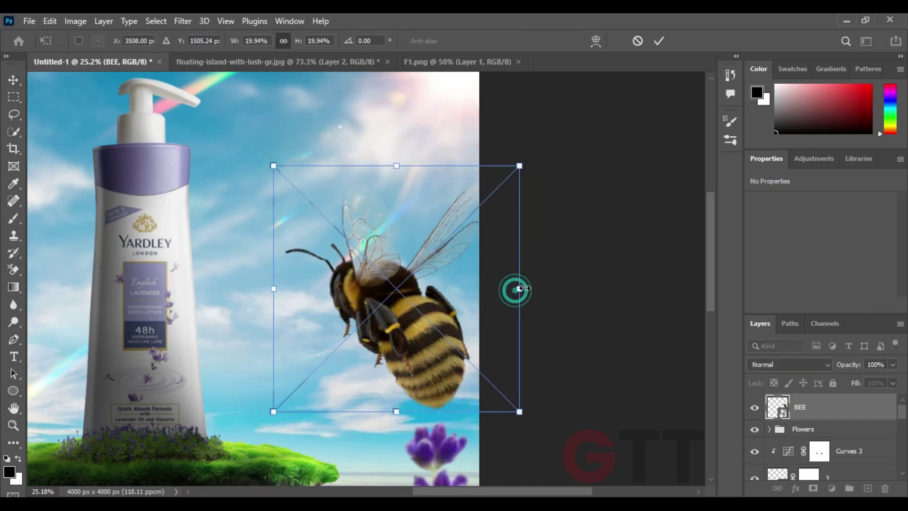
pyautogui.moveTo(398, 306); pyautogui.dragTo(406, 311)
pyautogui.press('Return')
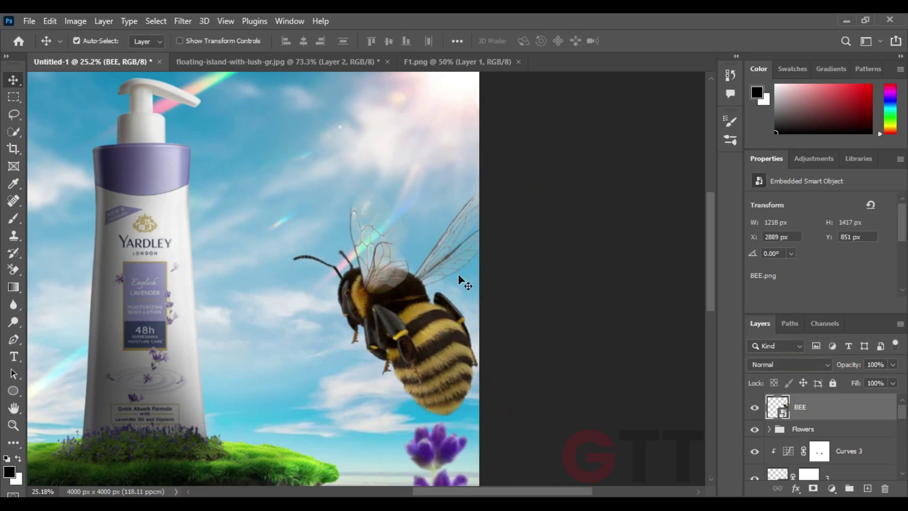
# Step: Add a Curves adjustment clipped to BEE and lower its top point to darken the bee
pyautogui.click(831, 488)
pyautogui.click(821, 322)
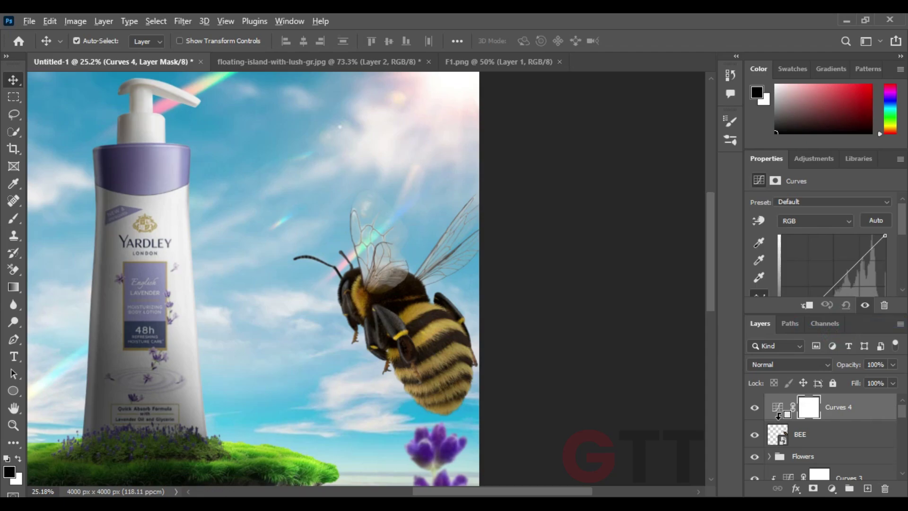
pyautogui.click(806, 304)
pyautogui.moveTo(885, 205); pyautogui.dragTo(888, 275)
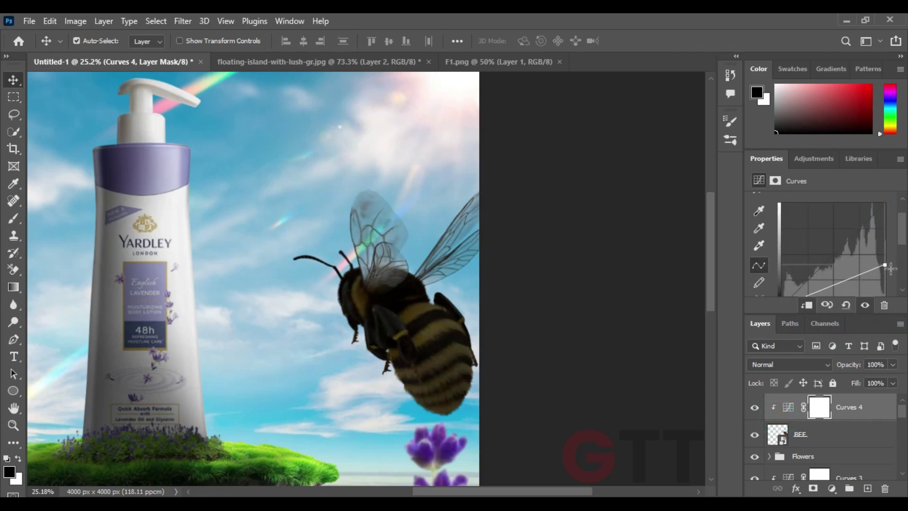
# Step: Paint the Curves mask at full strength to brighten the bee's wings, head and body
pyautogui.press('b')
pyautogui.scroll(2, 364, 198)
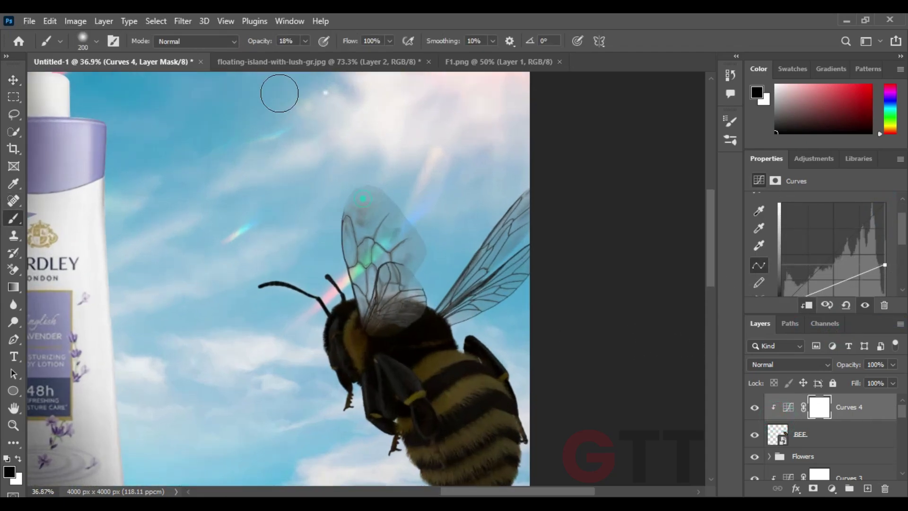
pyautogui.press('0')
pyautogui.moveTo(347, 203); pyautogui.dragTo(421, 284)
pyautogui.moveTo(515, 222); pyautogui.dragTo(487, 291)
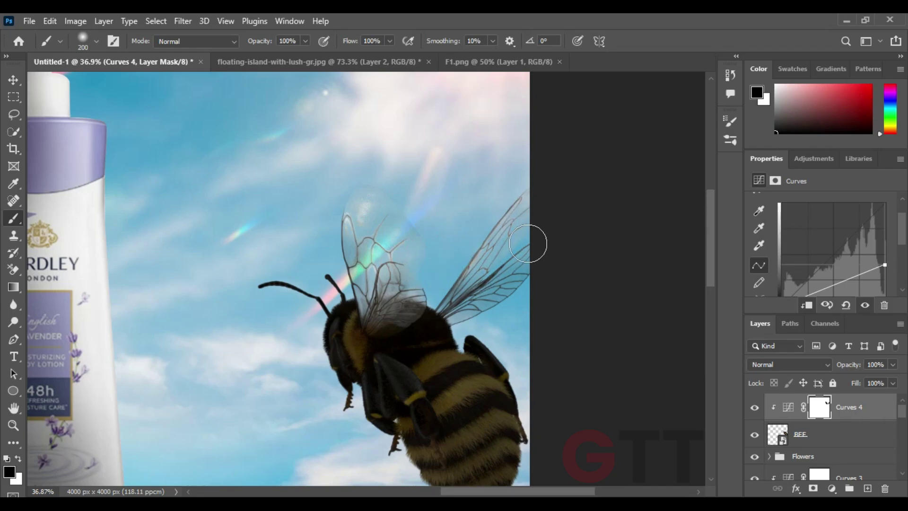
pyautogui.moveTo(304, 340)
pyautogui.mouseDown()
pyautogui.moveTo(463, 327)
pyautogui.moveTo(483, 371)
pyautogui.moveTo(437, 447)
pyautogui.mouseUp()
pyautogui.scroll(-2, 473, 341)
pyautogui.hscroll(1, 473, 341)
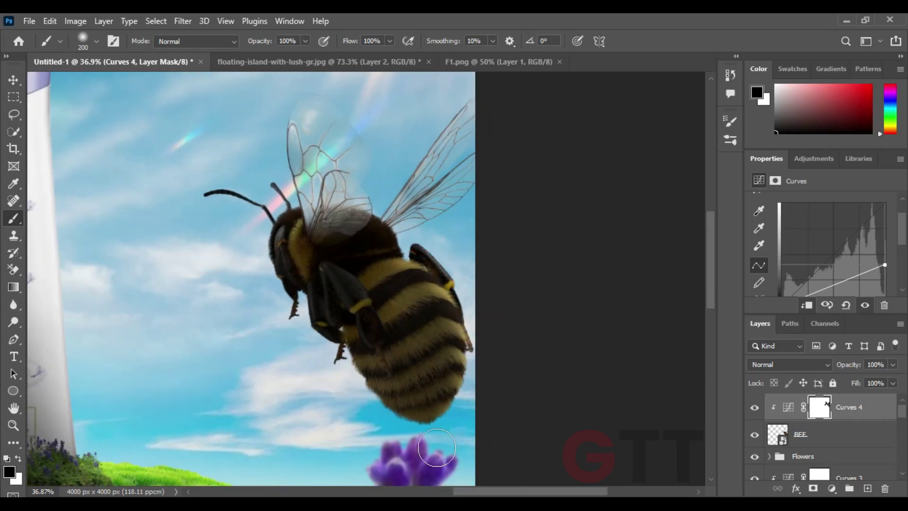
pyautogui.scroll(2, 325, 391)
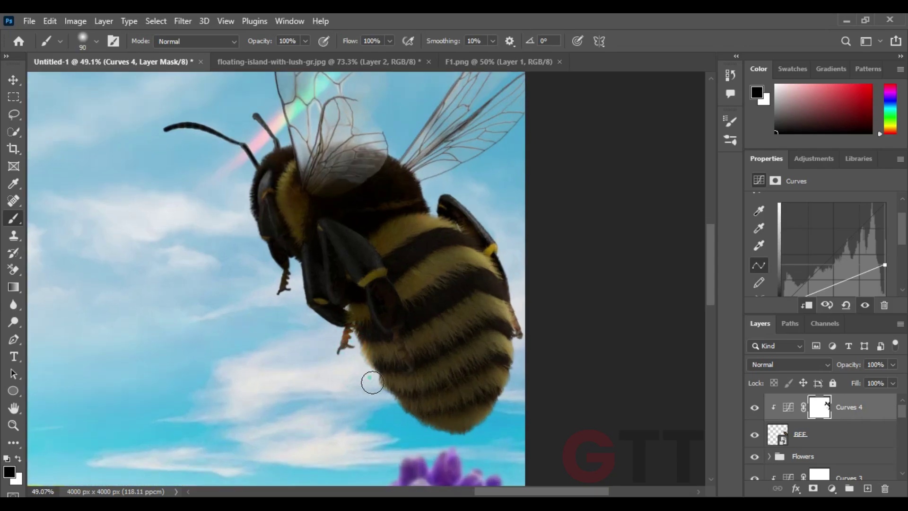
pyautogui.scroll(-3, 352, 281)
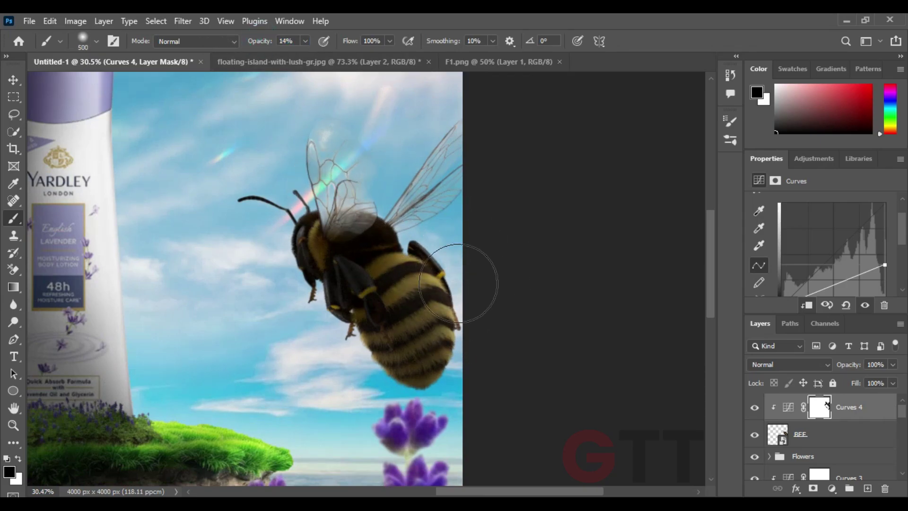
pyautogui.click(475, 328)
pyautogui.scroll(-3, 431, 240)
# Step: Duplicate the BEE layer and move the copy toward the left side
pyautogui.press('v')
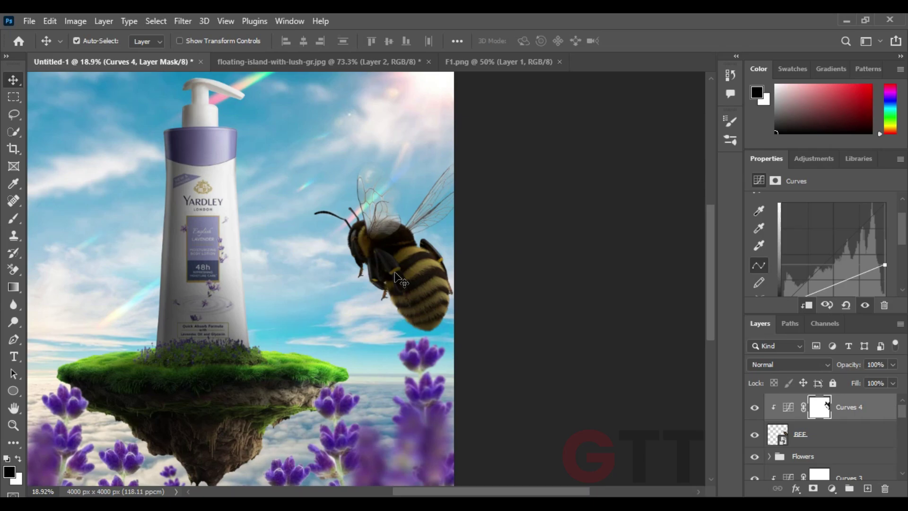
pyautogui.keyDown('shift'); pyautogui.click(868, 445); pyautogui.keyUp('shift')
pyautogui.moveTo(490, 300); pyautogui.dragTo(573, 286)
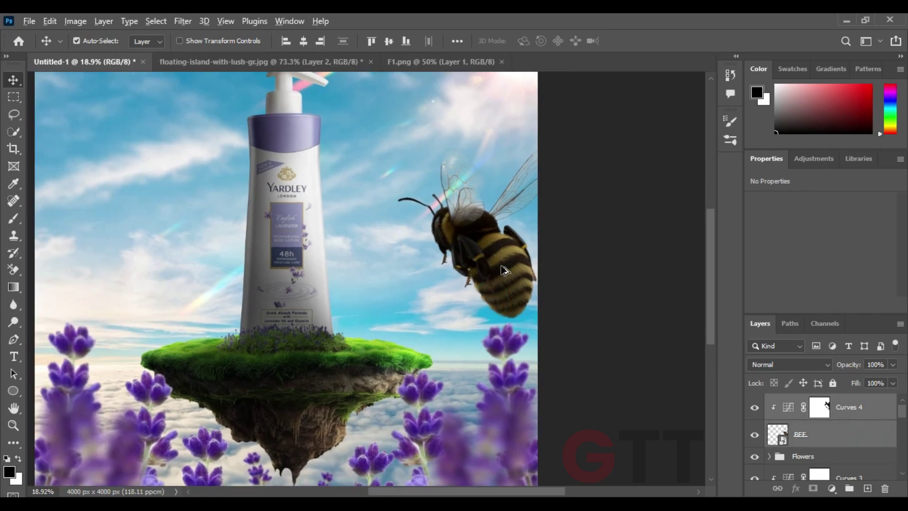
pyautogui.hotkey('ctrl', 'j')
pyautogui.hotkey('ctrl', ']')
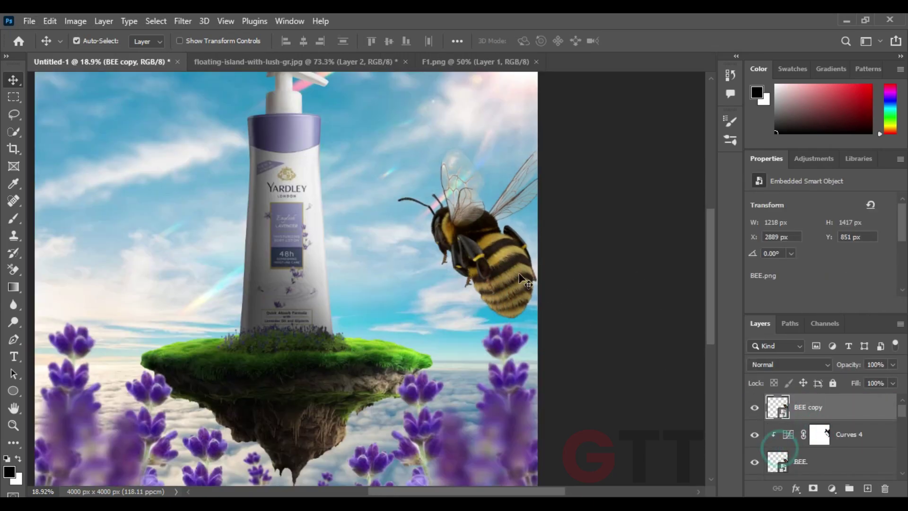
pyautogui.moveTo(525, 282); pyautogui.dragTo(201, 289)
# Step: Flip the bee copy horizontally and shrink it into the upper left beside the bottle
pyautogui.hotkey('ctrl', 't')
pyautogui.rightClick(194, 235)
pyautogui.click(233, 476)
pyautogui.moveTo(66, 184)
pyautogui.mouseDown()
pyautogui.moveTo(148, 267)
pyautogui.moveTo(123, 262)
pyautogui.moveTo(259, 262)
pyautogui.mouseUp()
pyautogui.press('Return')
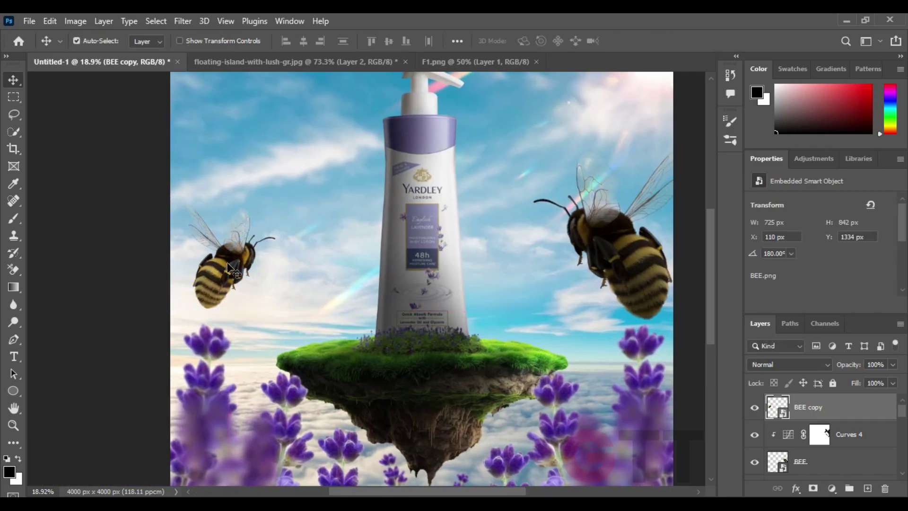
pyautogui.click(832, 488)
# Step: Add a Curves adjustment above the bee copy and lower it to darken the left bee
pyautogui.click(825, 315)
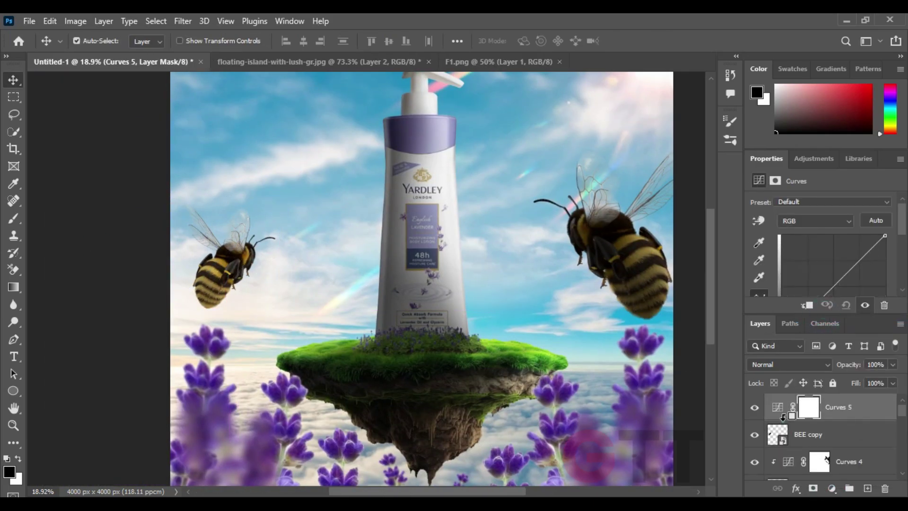
pyautogui.scroll(-1, 861, 190)
pyautogui.moveTo(885, 225); pyautogui.dragTo(882, 276)
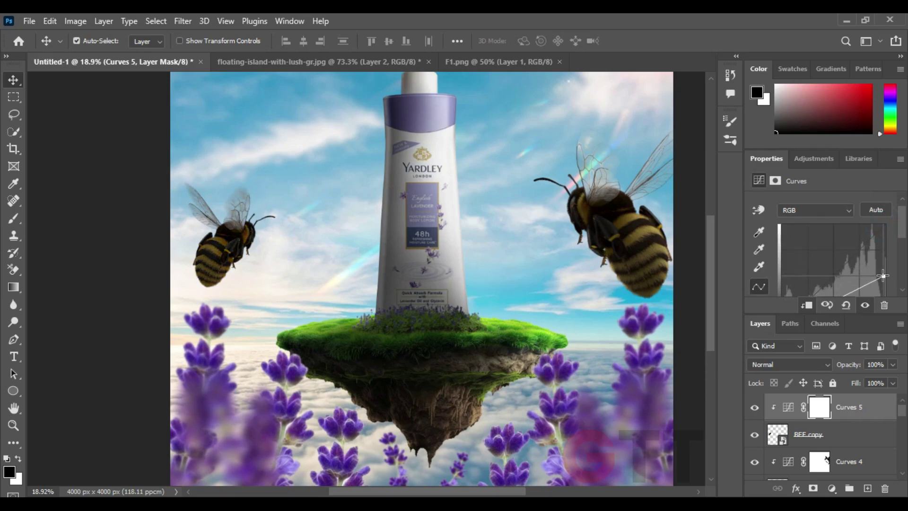
# Step: Paint the mask to lighten the left bee's head and upper body, fading its upper wing at 46%
pyautogui.click(10, 222)
pyautogui.scroll(2, 284, 236)
pyautogui.scroll(2, 288, 231)
pyautogui.click(288, 231)
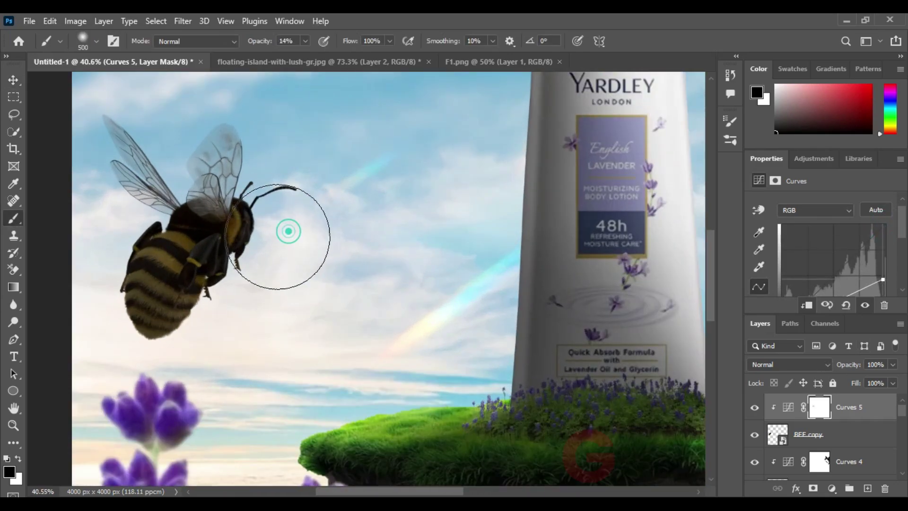
pyautogui.moveTo(288, 230)
pyautogui.mouseDown()
pyautogui.moveTo(233, 334)
pyautogui.moveTo(195, 196)
pyautogui.mouseUp()
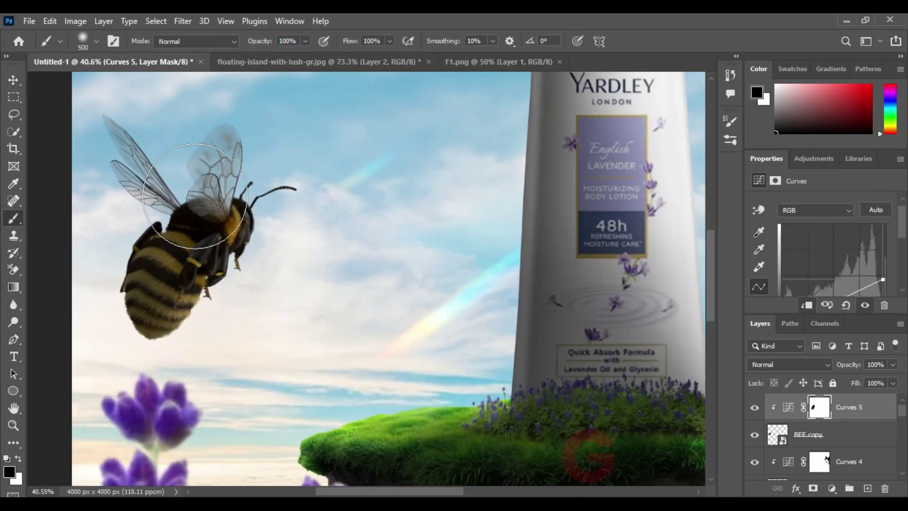
pyautogui.write('46')
pyautogui.moveTo(227, 137); pyautogui.dragTo(213, 303)
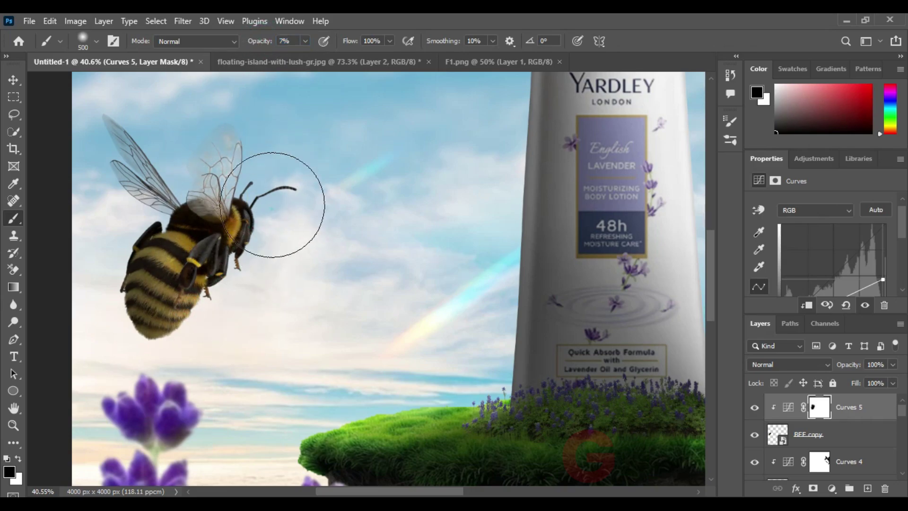
pyautogui.scroll(-3, 289, 280)
pyautogui.scroll(-2, 288, 280)
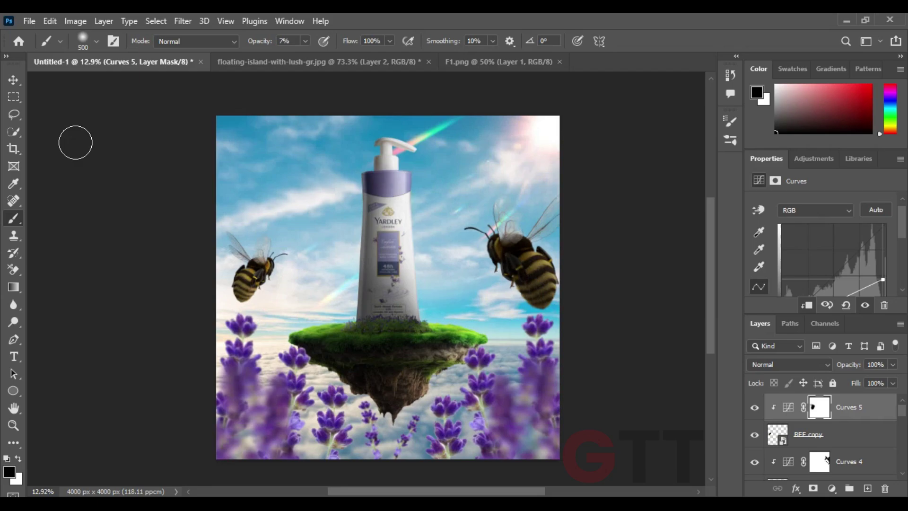
# Step: Apply a 32 px Motion Blur to the left BEE copy layer
pyautogui.press('v')
pyautogui.click(828, 439)
pyautogui.click(176, 20)
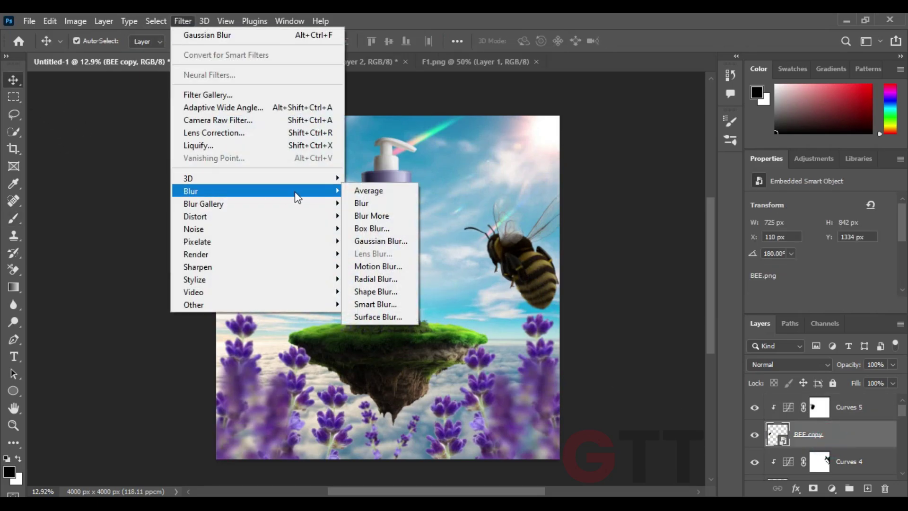
pyautogui.click(374, 261)
pyautogui.moveTo(197, 111); pyautogui.dragTo(463, 119)
pyautogui.moveTo(411, 355); pyautogui.dragTo(385, 359)
pyautogui.click(526, 144)
# Step: Apply a Motion Blur to the original BEE layer as well
pyautogui.scroll(-1, 549, 298)
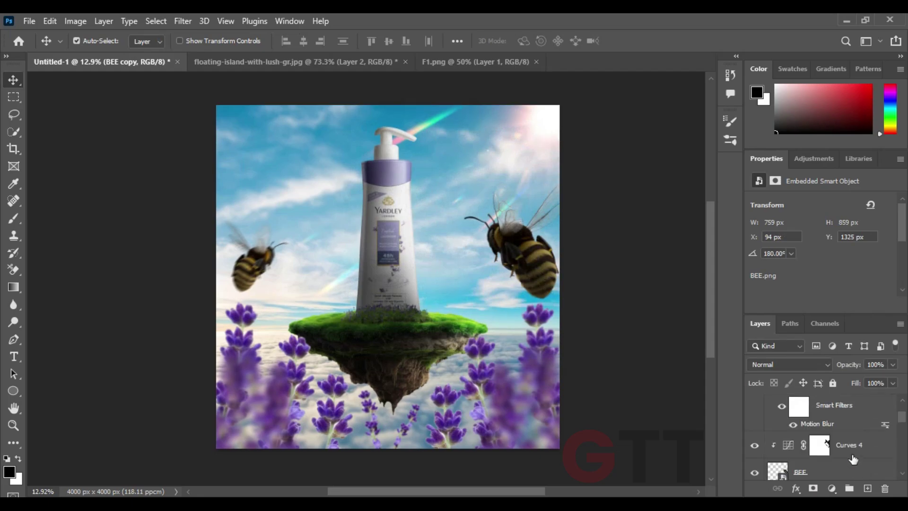
pyautogui.click(820, 439)
pyautogui.click(754, 445)
pyautogui.click(183, 21)
pyautogui.moveTo(190, 191)
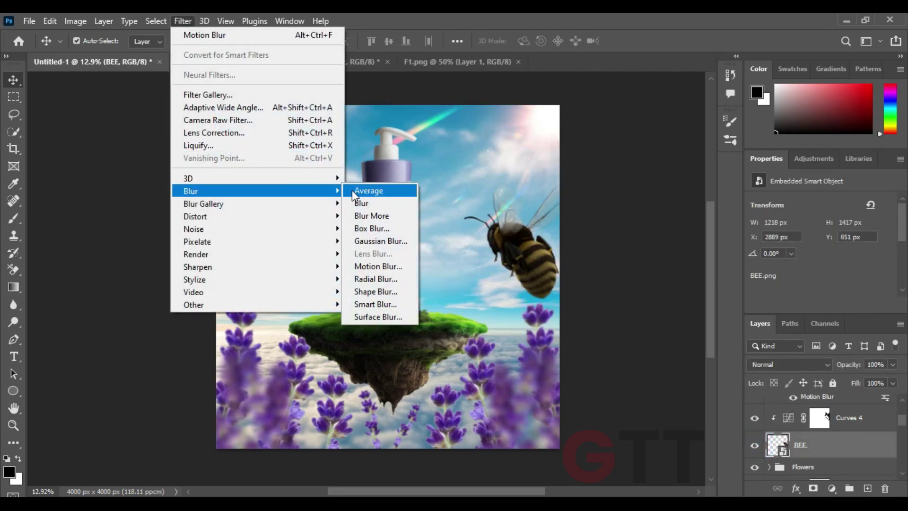
pyautogui.click(373, 262)
pyautogui.moveTo(404, 120); pyautogui.dragTo(211, 119)
pyautogui.press('Tab')
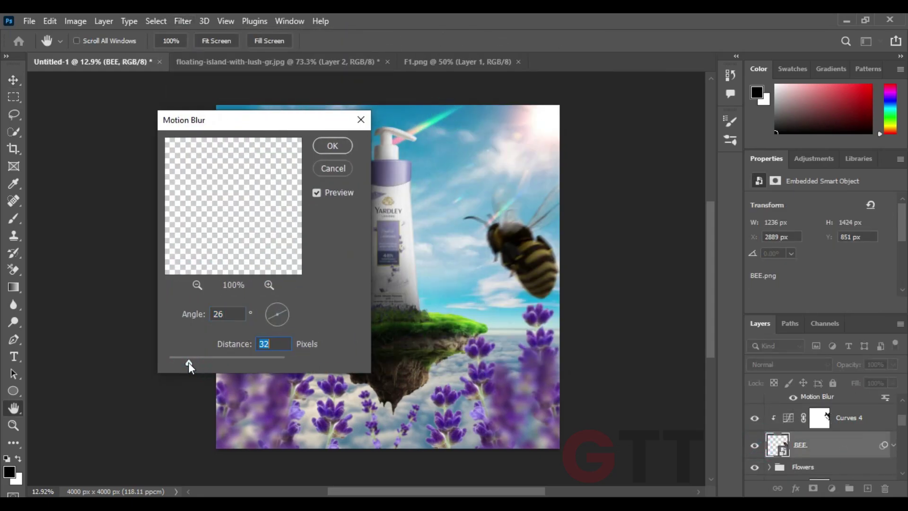
pyautogui.press('Return')
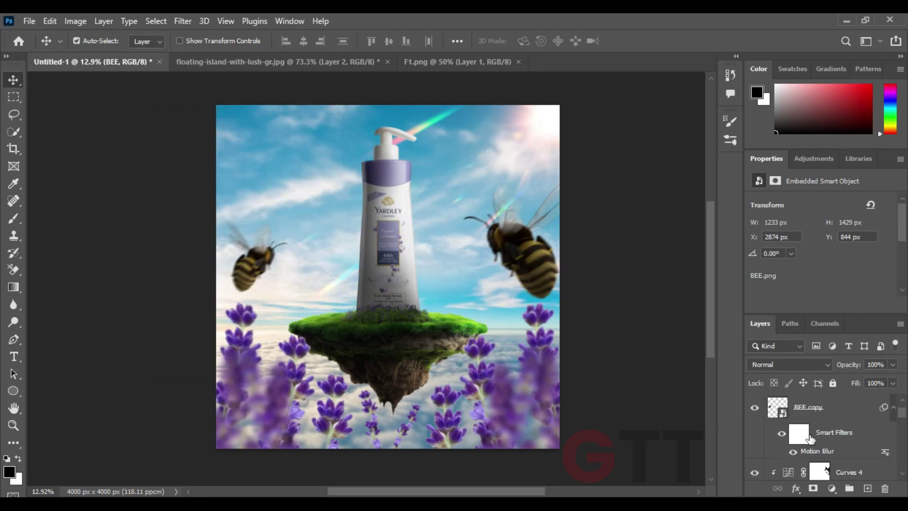
# Step: Duplicate the bee with its Curves layer and shrink and tilt it just right of the bottle
pyautogui.keyDown('shift'); pyautogui.click(849, 447); pyautogui.keyUp('shift')
pyautogui.moveTo(542, 267); pyautogui.dragTo(483, 274)
pyautogui.hotkey('ctrl', 't')
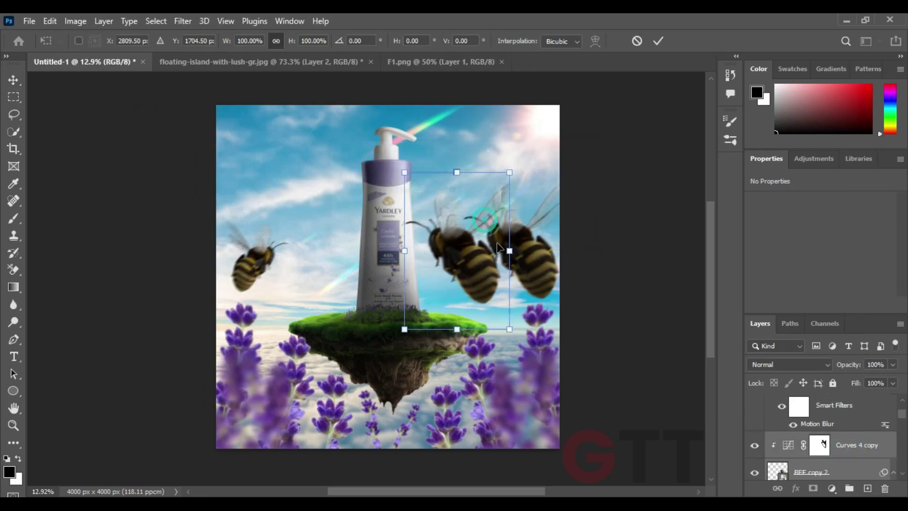
pyautogui.moveTo(510, 172)
pyautogui.mouseDown()
pyautogui.moveTo(473, 237)
pyautogui.moveTo(509, 234)
pyautogui.moveTo(468, 178)
pyautogui.moveTo(499, 192)
pyautogui.moveTo(478, 171)
pyautogui.moveTo(447, 281)
pyautogui.moveTo(465, 294)
pyautogui.moveTo(450, 291)
pyautogui.mouseUp()
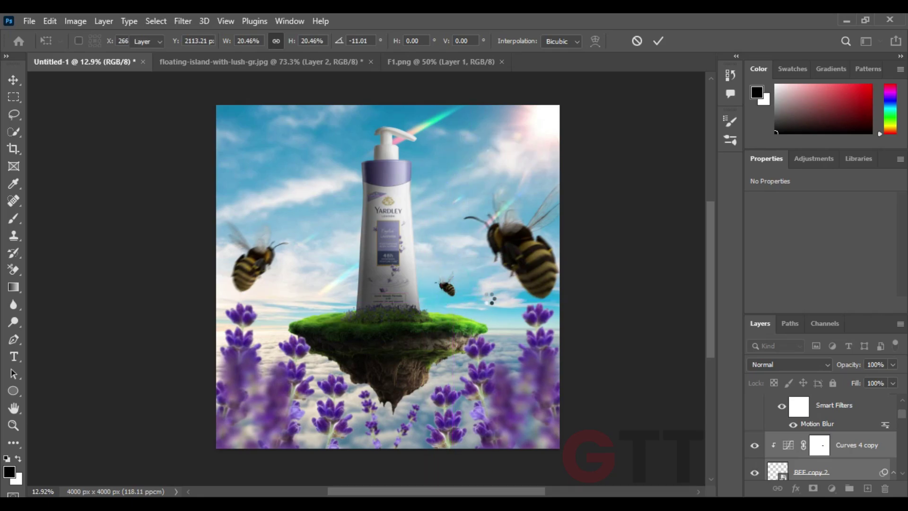
pyautogui.press('Return')
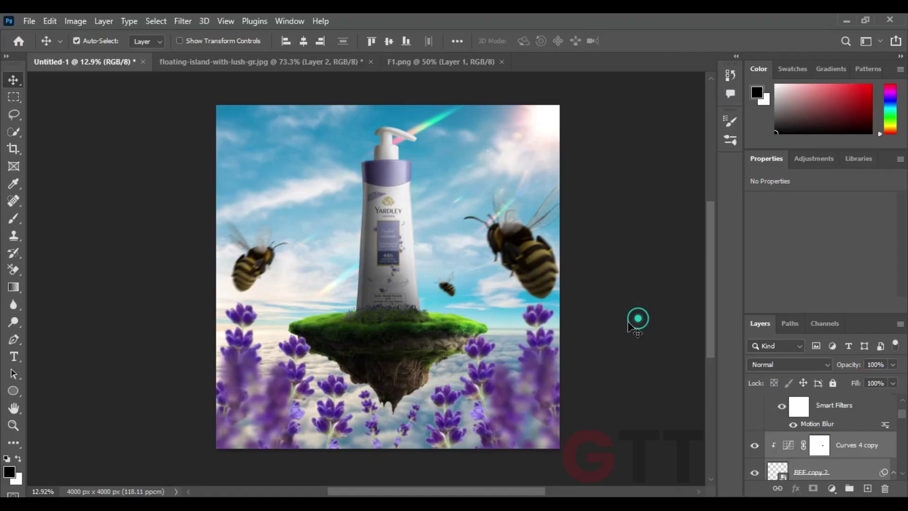
pyautogui.scroll(2, 480, 311)
# Step: Change the small bee's Motion Blur distance to 24 pixels
pyautogui.scroll(1, 442, 278)
pyautogui.click(859, 435)
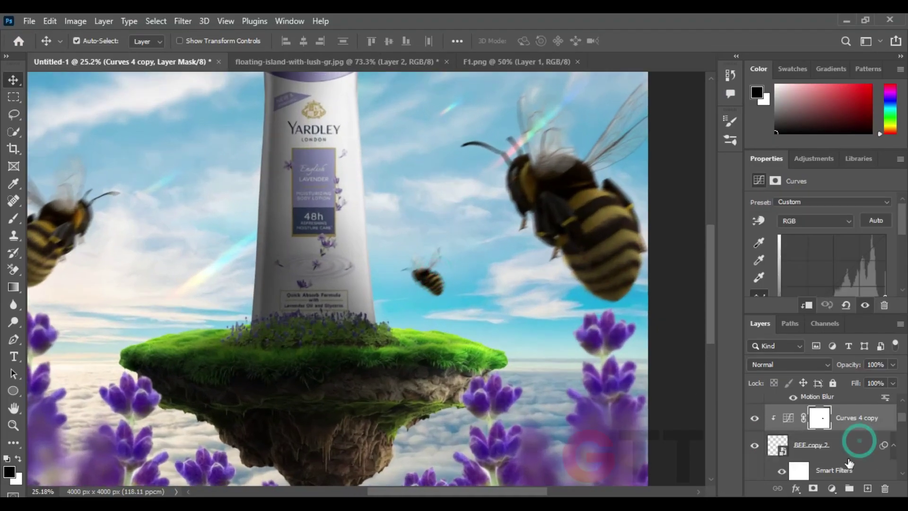
pyautogui.doubleClick(818, 461)
pyautogui.moveTo(185, 360)
pyautogui.mouseDown()
pyautogui.moveTo(175, 362)
pyautogui.moveTo(183, 361)
pyautogui.mouseUp()
pyautogui.click(332, 149)
# Step: Set a smaller brush at 100% opacity, then move the Curves 4 copy layer down the stack
pyautogui.scroll(2, 449, 284)
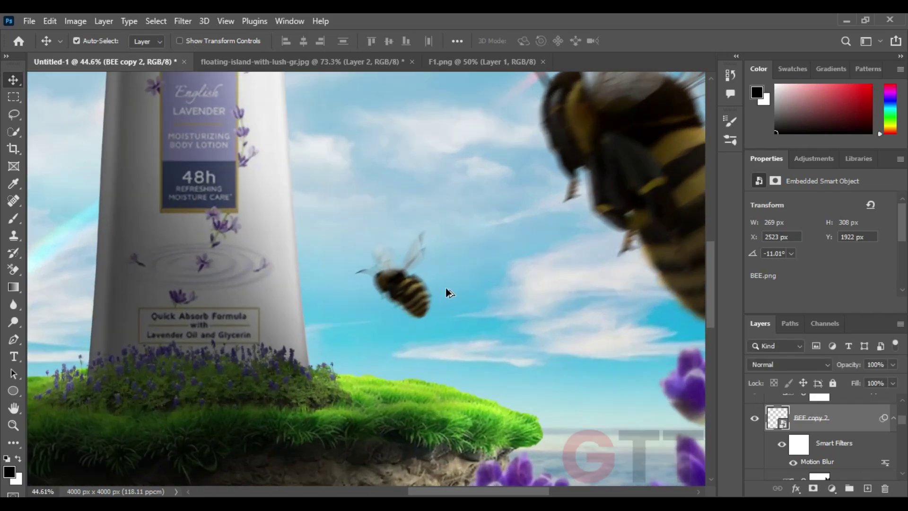
pyautogui.press('b')
pyautogui.press('[')
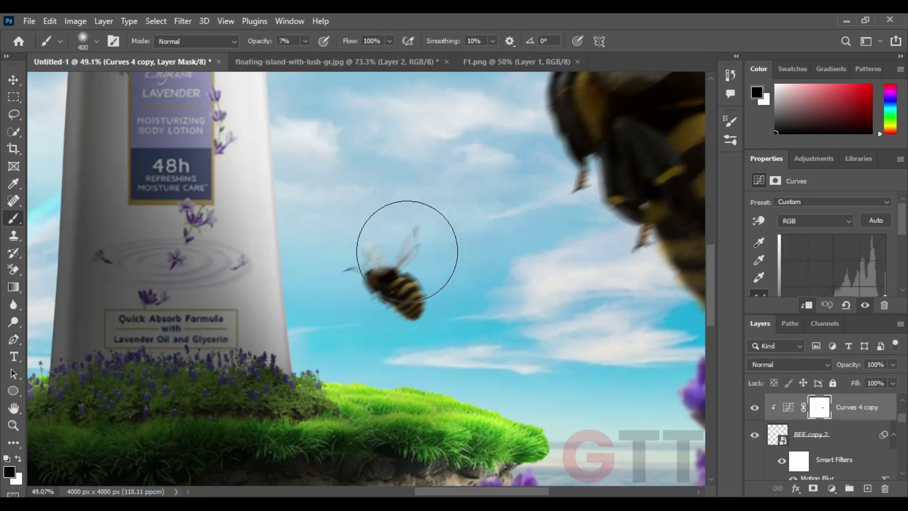
pyautogui.press('0')
pyautogui.scroll(1, 351, 253)
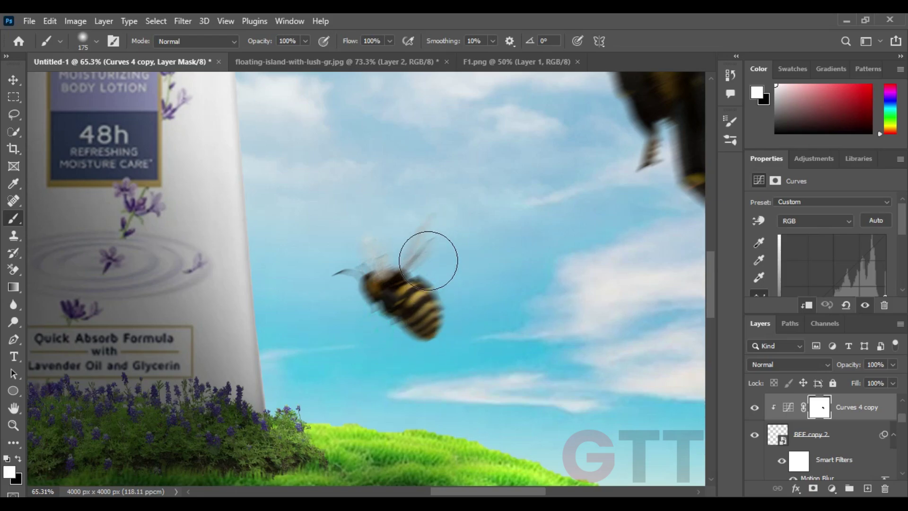
pyautogui.scroll(-5, 428, 260)
pyautogui.press('v')
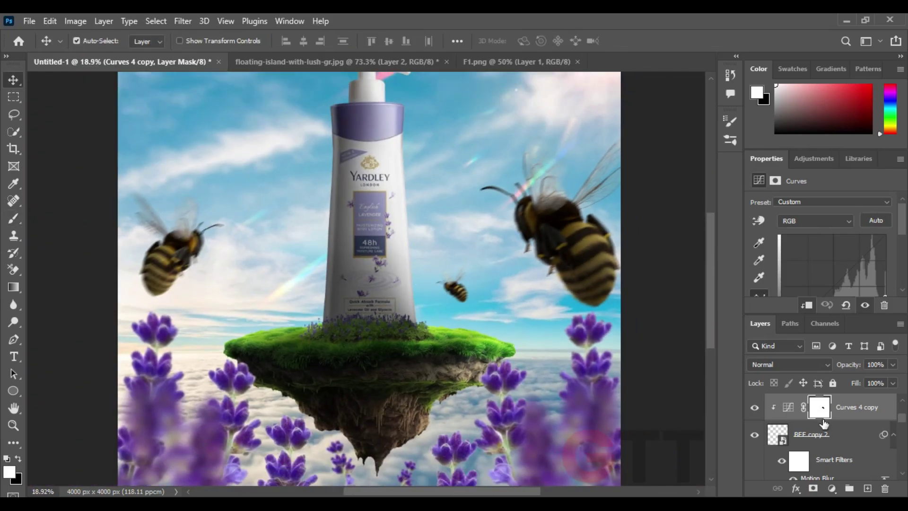
pyautogui.moveTo(824, 422); pyautogui.dragTo(823, 465)
# Step: Move Curves 5 back above BEE copy and select it
pyautogui.click(457, 289)
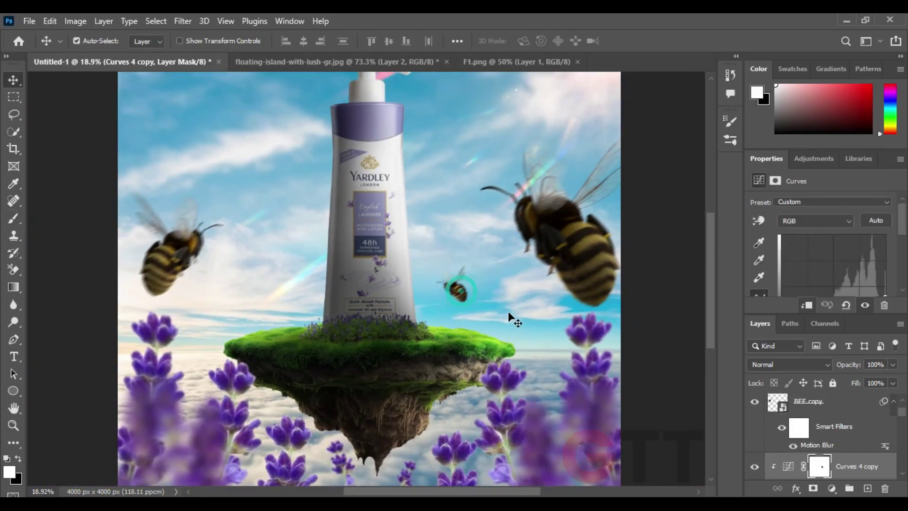
pyautogui.moveTo(824, 466); pyautogui.dragTo(824, 402)
pyautogui.click(838, 431)
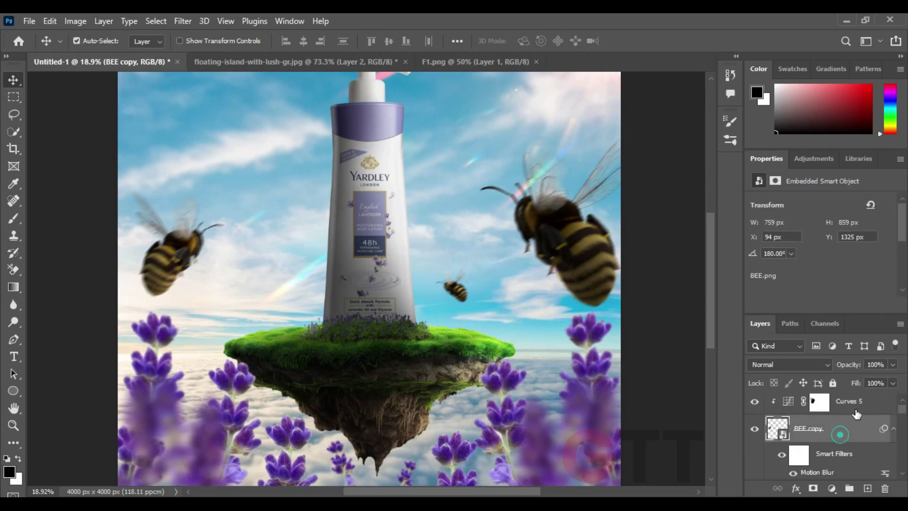
# Step: Duplicate the bee with Curves 5 and scale the copy to about 20% left of the bottle
pyautogui.moveTo(598, 265); pyautogui.dragTo(600, 266)
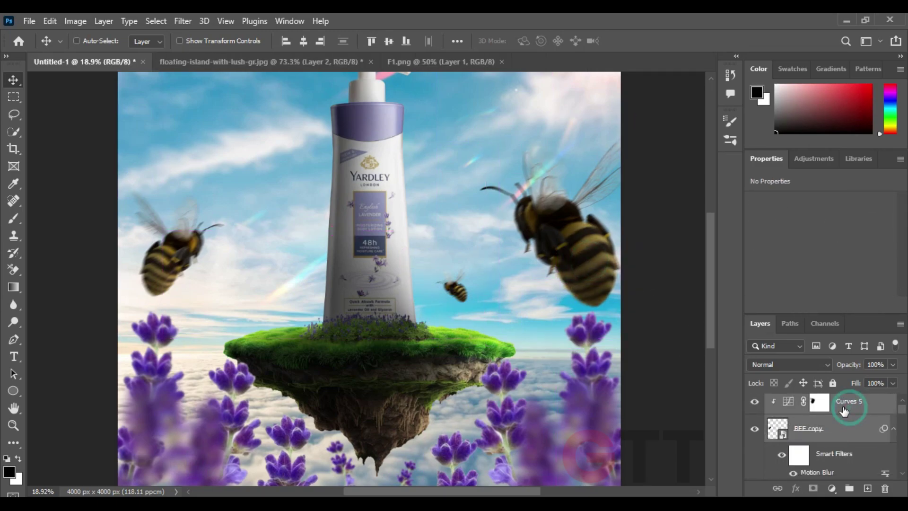
pyautogui.moveTo(606, 395); pyautogui.dragTo(239, 236)
pyautogui.hotkey('ctrl', 't')
pyautogui.press('Return')
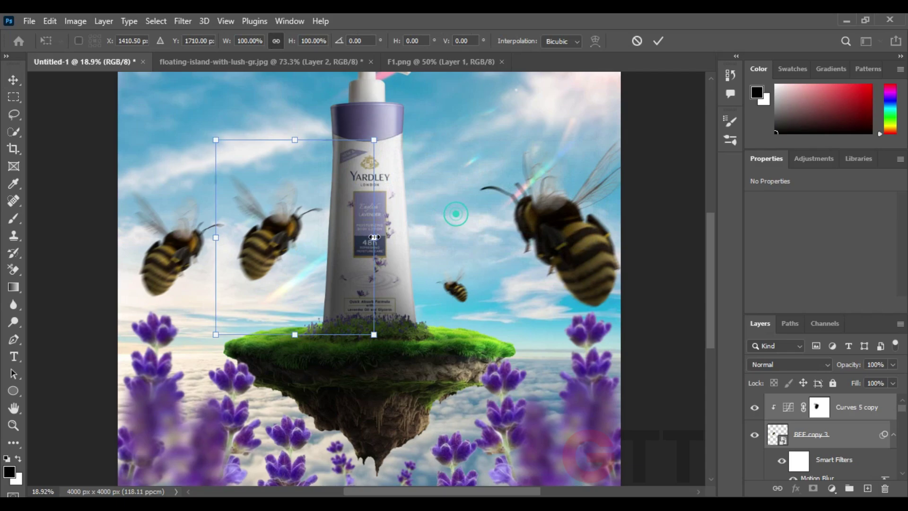
pyautogui.moveTo(375, 238)
pyautogui.mouseDown()
pyautogui.moveTo(308, 234)
pyautogui.moveTo(324, 259)
pyautogui.mouseUp()
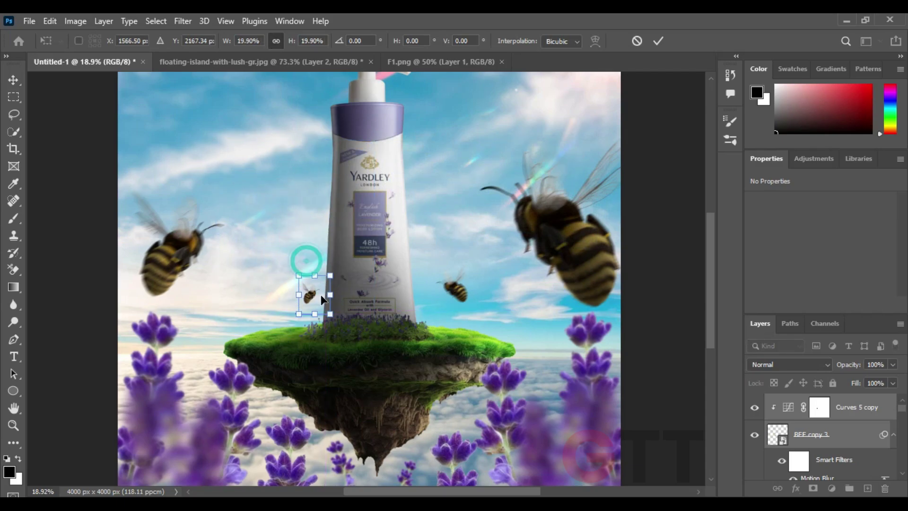
pyautogui.press('Return')
# Step: Lower the Curves 5 copy curve to darken the tiny bee, with the brush ready on its mask
pyautogui.scroll(5, 312, 298)
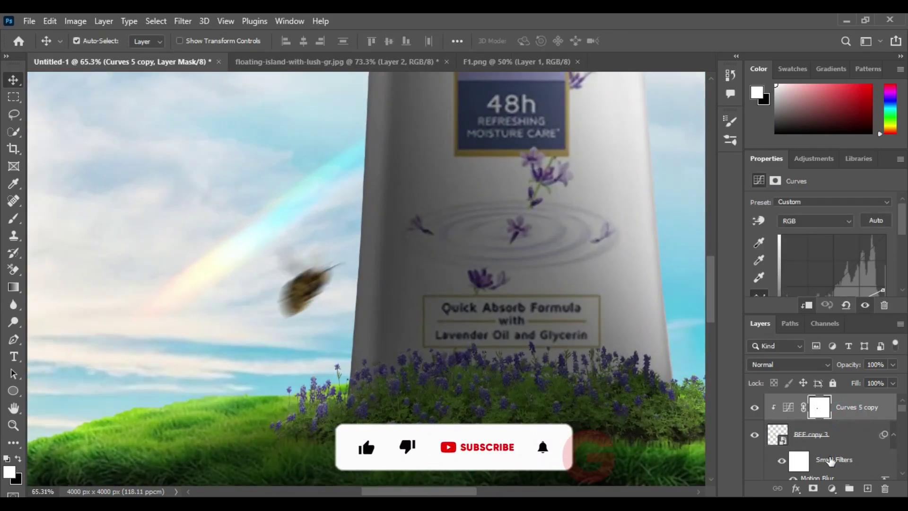
pyautogui.click(787, 407)
pyautogui.scroll(3, 351, 280)
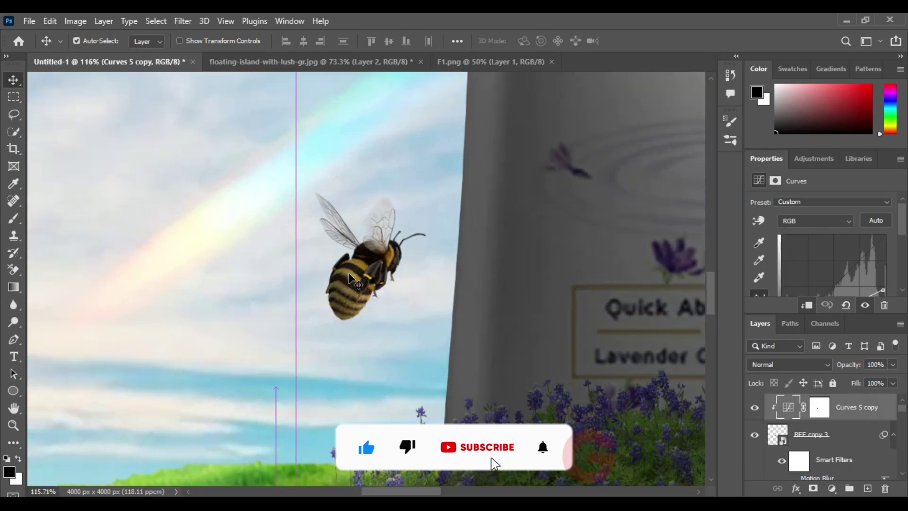
pyautogui.click(394, 275)
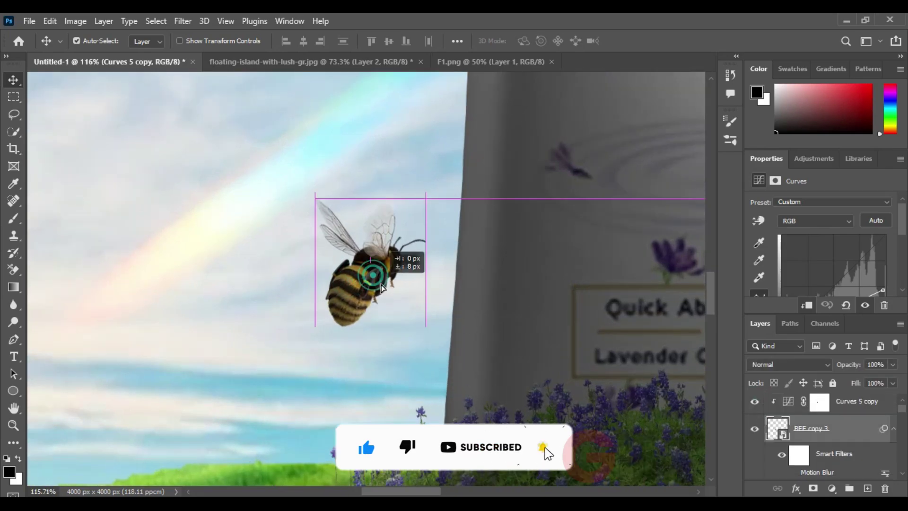
pyautogui.click(819, 403)
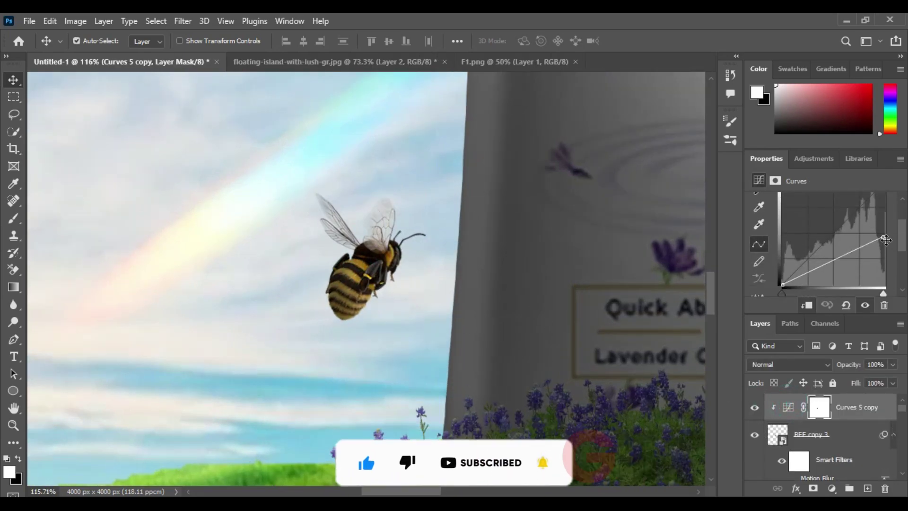
pyautogui.click(787, 407)
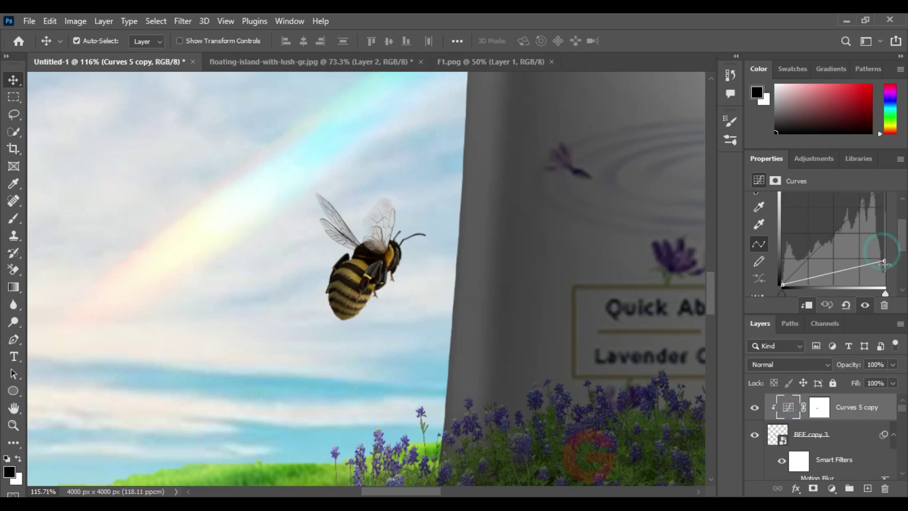
pyautogui.click(14, 219)
pyautogui.click(819, 407)
pyautogui.scroll(2, 426, 274)
pyautogui.scroll(2, 425, 275)
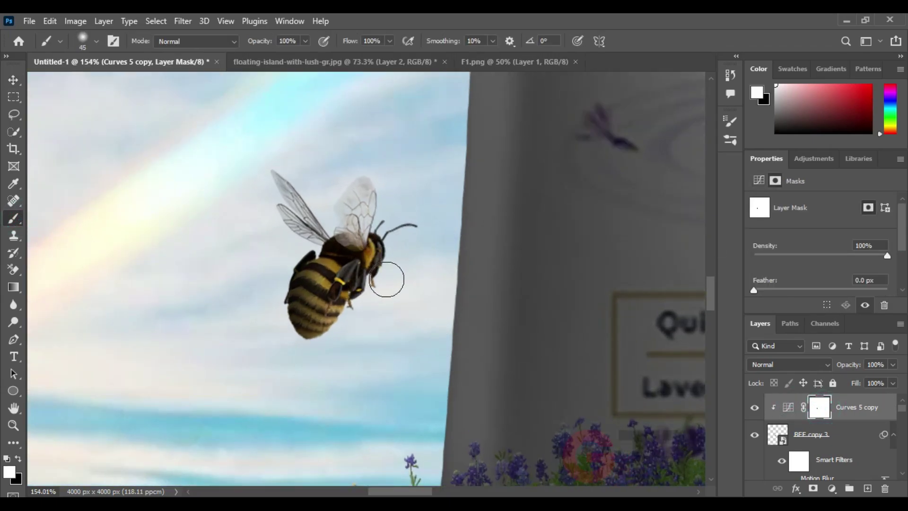
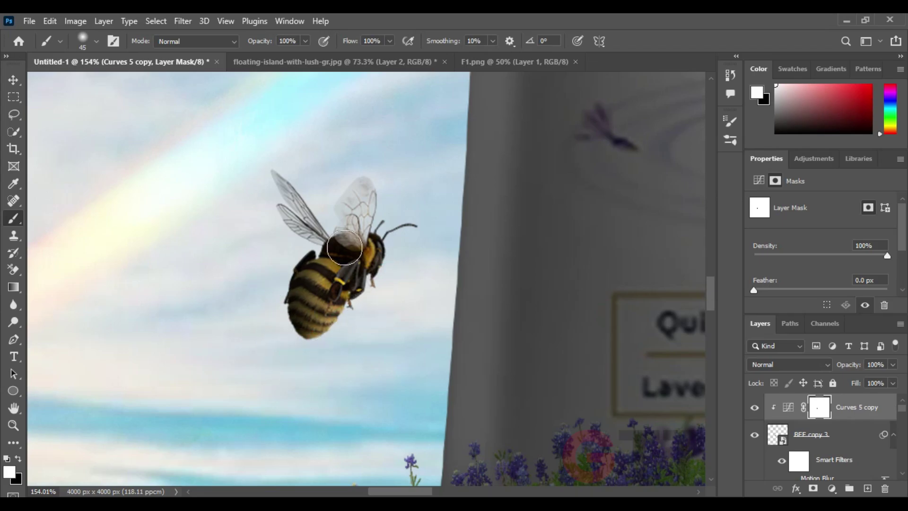
# Step: Switch to the Move tool and browse the Curves 3 and Curves 2 adjustment layers
pyautogui.press('v')
pyautogui.scroll(-3, 520, 327)
pyautogui.scroll(-2, 520, 326)
pyautogui.click(550, 333)
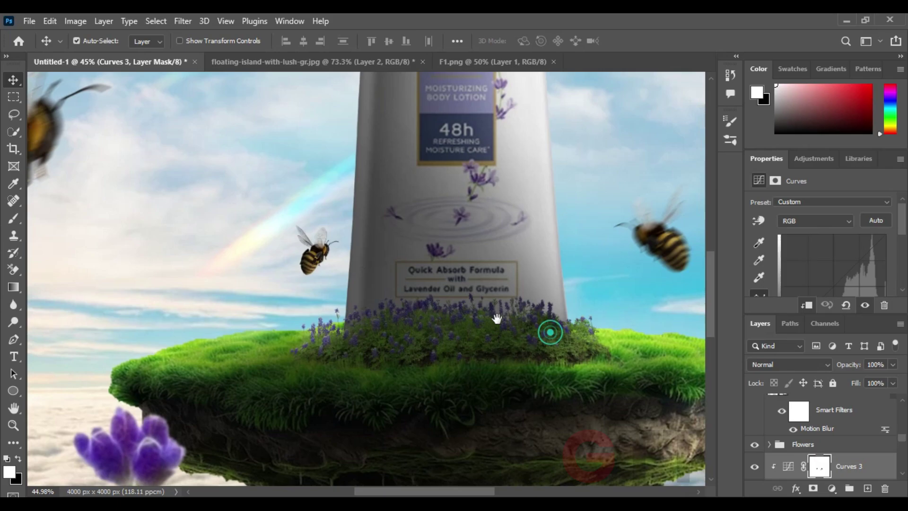
pyautogui.click(523, 286)
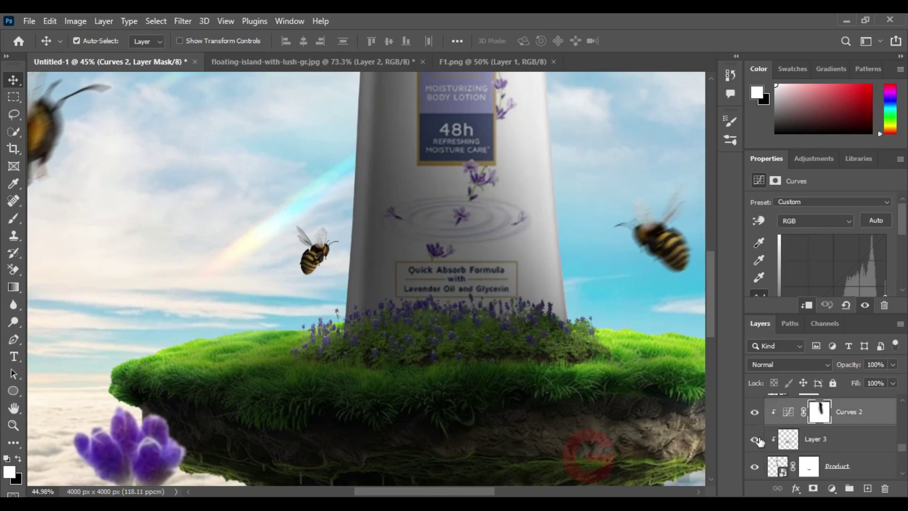
# Step: On Layer 3, paint a soft shadow with a 600 px, 17% opacity brush along the bottle's base
pyautogui.click(794, 447)
pyautogui.press('b')
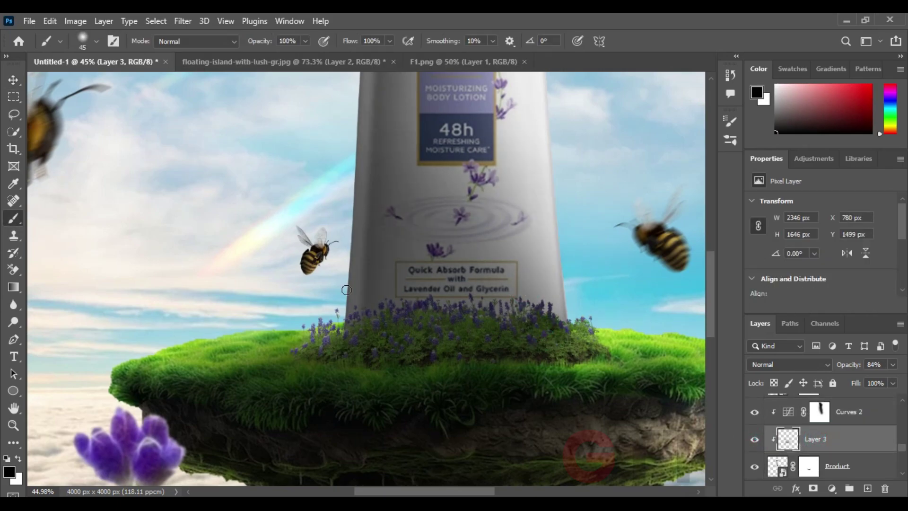
pyautogui.press(']')
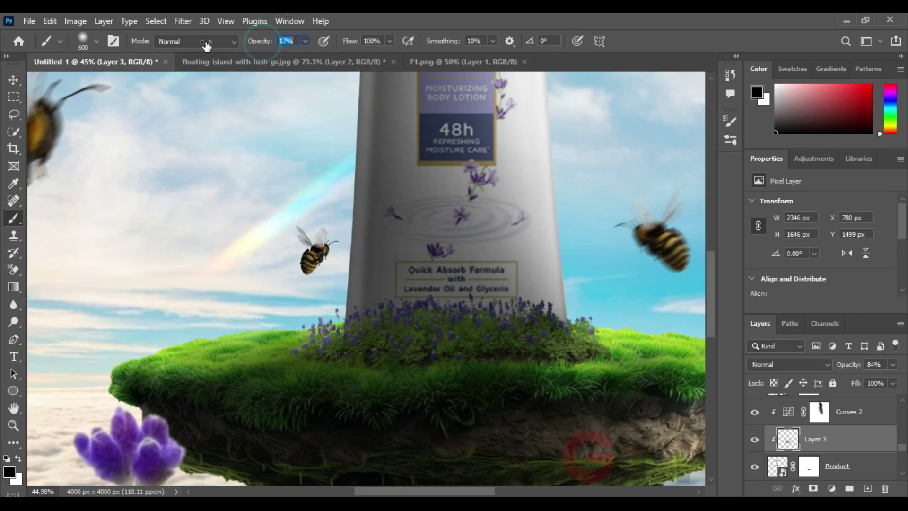
pyautogui.moveTo(324, 316)
pyautogui.mouseDown()
pyautogui.moveTo(476, 349)
pyautogui.moveTo(397, 356)
pyautogui.moveTo(476, 344)
pyautogui.moveTo(573, 366)
pyautogui.mouseUp()
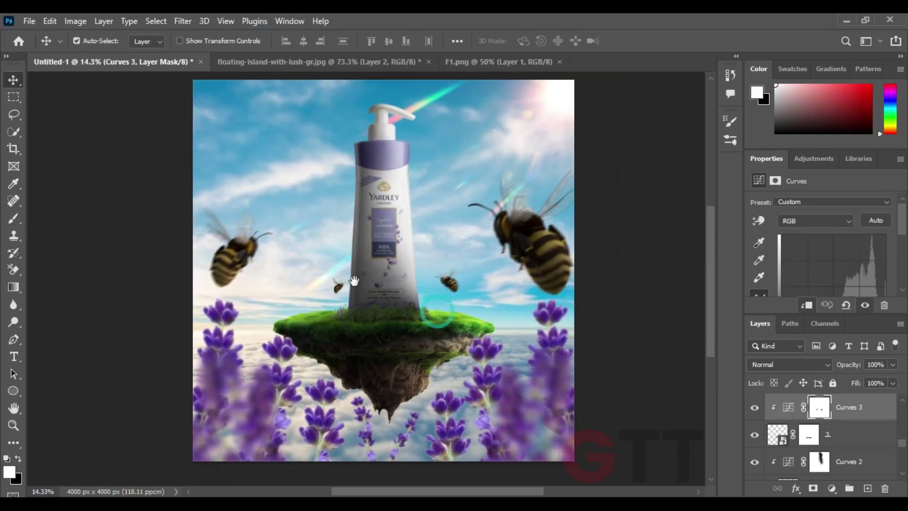
pyautogui.moveTo(473, 316); pyautogui.dragTo(479, 325)
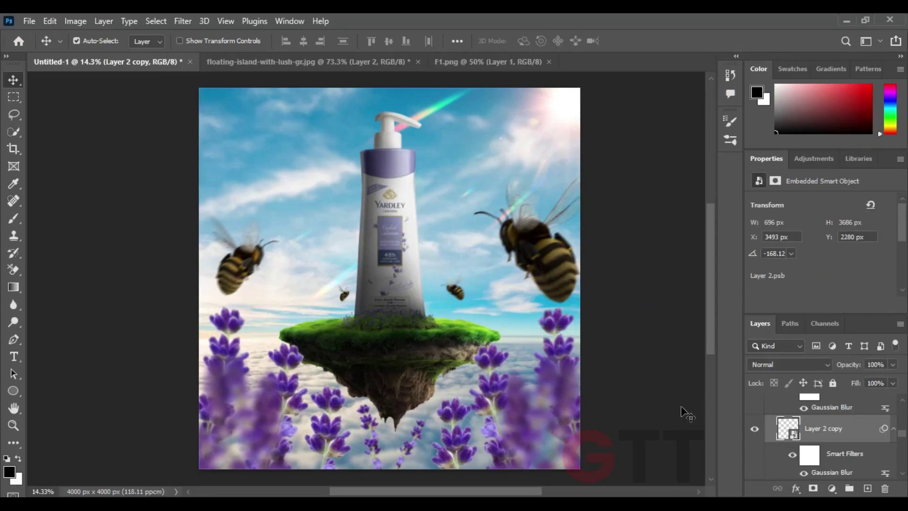
# Step: Try dragging in the F1.png lavender sprig, undo it, then select the Curves 1 mask
pyautogui.click(487, 62)
pyautogui.moveTo(416, 227); pyautogui.dragTo(453, 211)
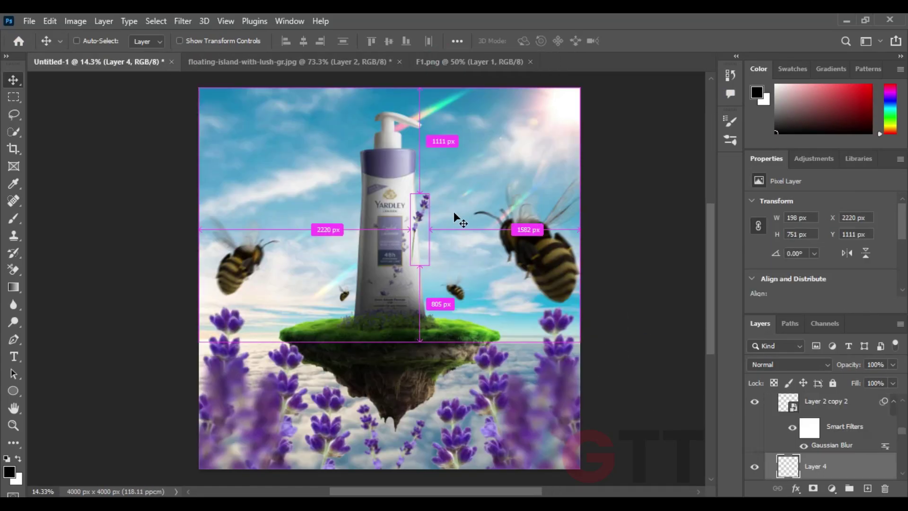
pyautogui.hotkey('ctrl', 'z')
pyautogui.click(77, 41)
pyautogui.scroll(-3, 773, 441)
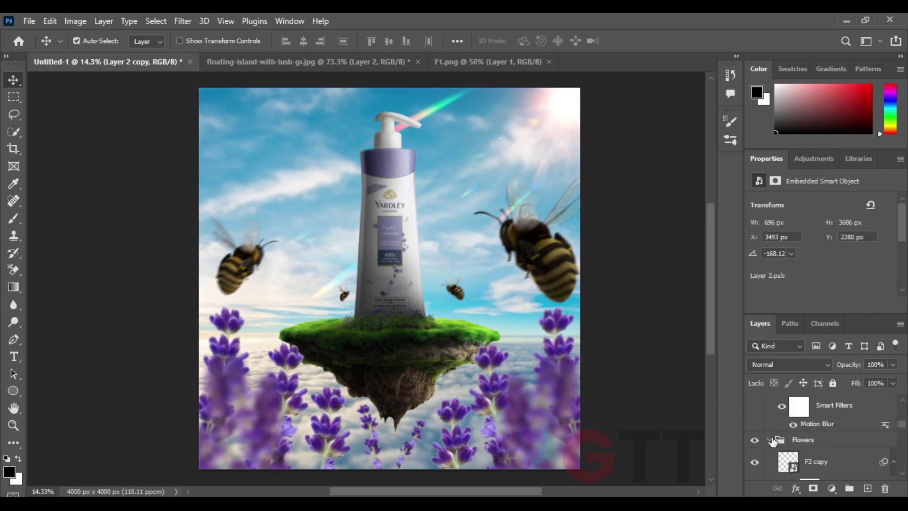
pyautogui.click(773, 442)
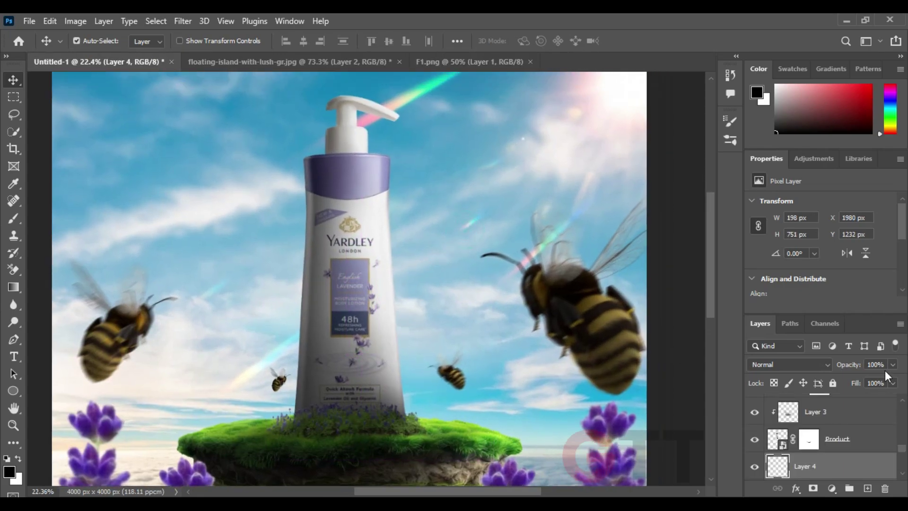
# Step: Scale the lavender sprig to about 261%, tilt it, and set it beside the bottle's right edge
pyautogui.rightClick(804, 466)
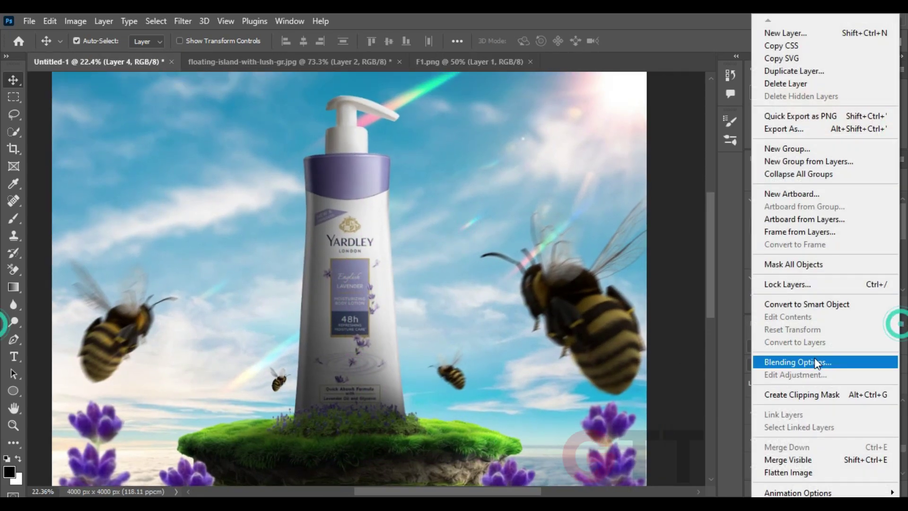
pyautogui.click(807, 299)
pyautogui.hotkey('ctrl', 't')
pyautogui.moveTo(360, 285)
pyautogui.mouseDown()
pyautogui.moveTo(375, 280)
pyautogui.moveTo(401, 316)
pyautogui.mouseUp()
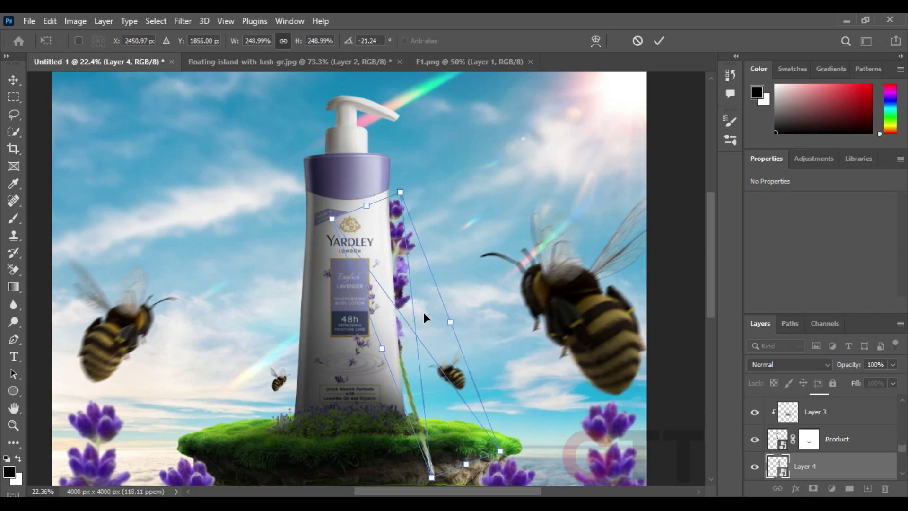
pyautogui.moveTo(399, 174); pyautogui.dragTo(408, 173)
pyautogui.moveTo(408, 245); pyautogui.dragTo(412, 240)
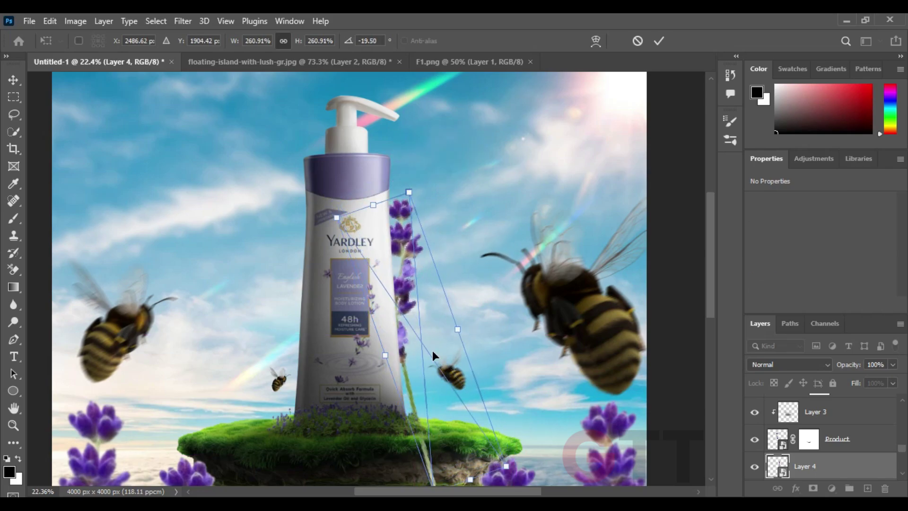
pyautogui.moveTo(468, 314); pyautogui.dragTo(465, 303)
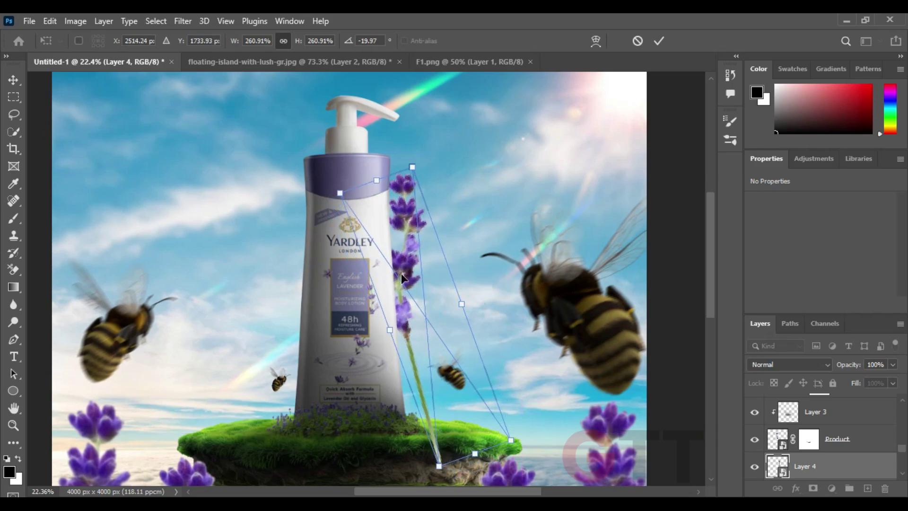
pyautogui.press('Return')
# Step: Add a mask to Layer 4 and paint out the sprig's lower stem with a smaller brush
pyautogui.click(812, 488)
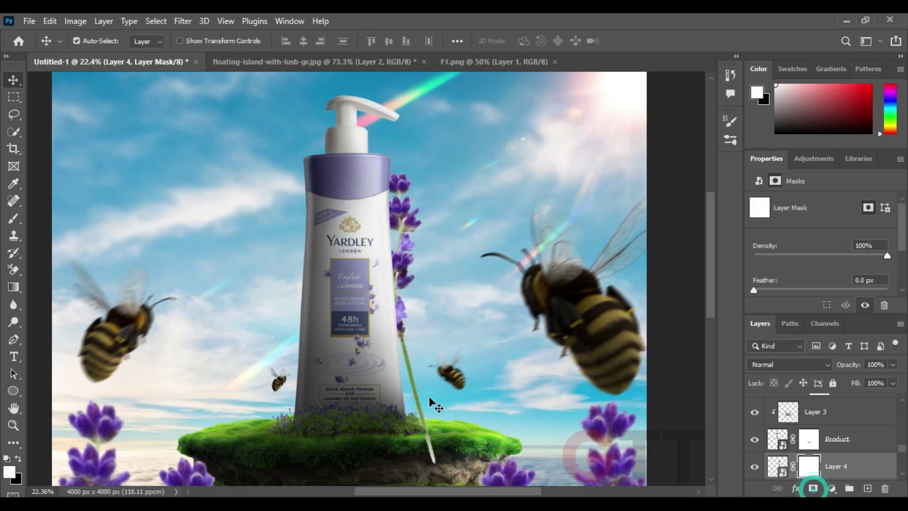
pyautogui.press('b')
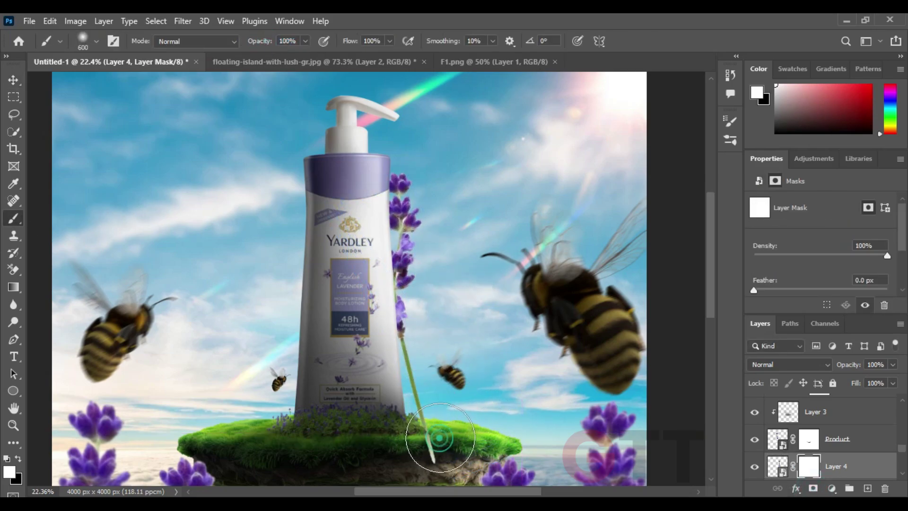
pyautogui.press('[')
pyautogui.scroll(1, 420, 381)
pyautogui.scroll(1, 420, 381)
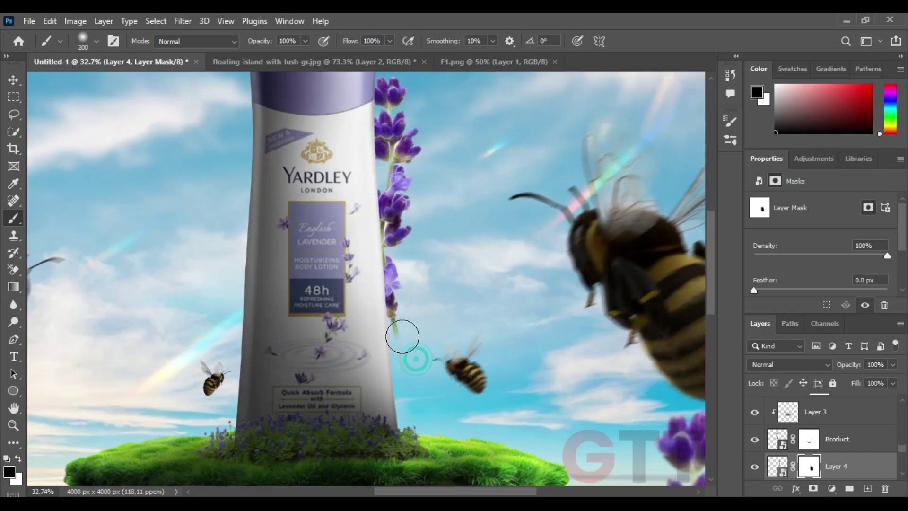
pyautogui.scroll(1, 416, 359)
pyautogui.scroll(1, 411, 374)
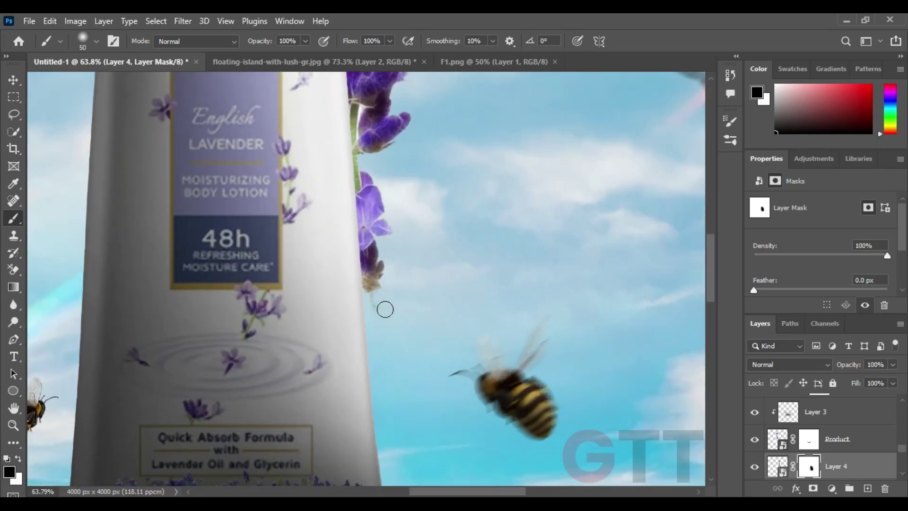
# Step: Rotate the lavender sprig more upright and move it behind the bottle's right side
pyautogui.press('v')
pyautogui.scroll(-2, 400, 249)
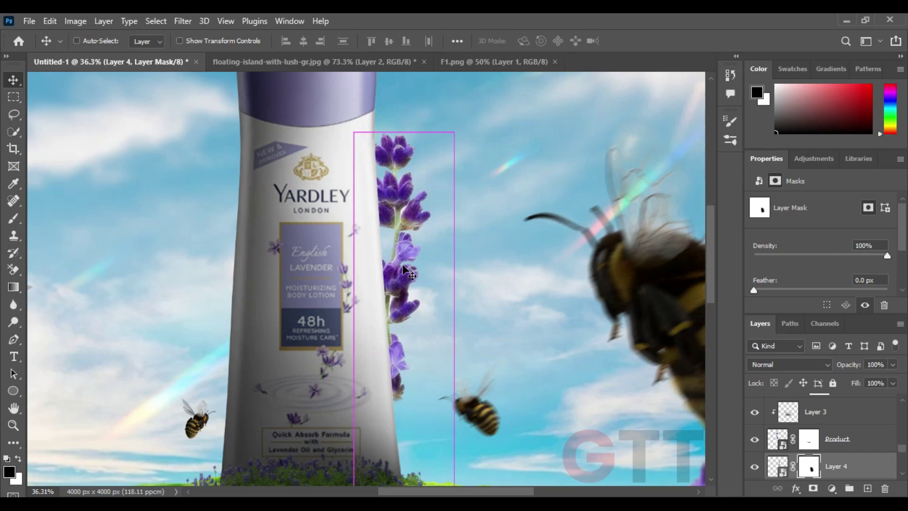
pyautogui.scroll(-1, 418, 289)
pyautogui.hotkey('ctrl', 't')
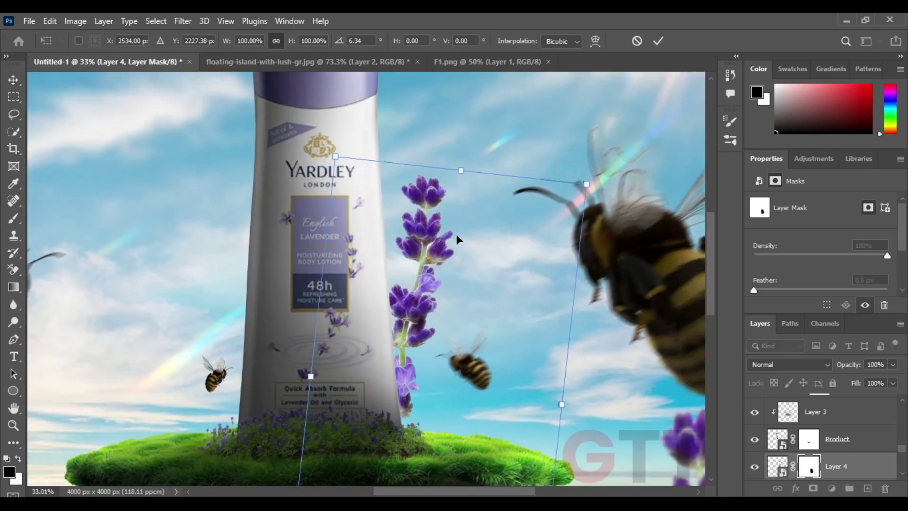
pyautogui.moveTo(456, 234); pyautogui.dragTo(418, 274)
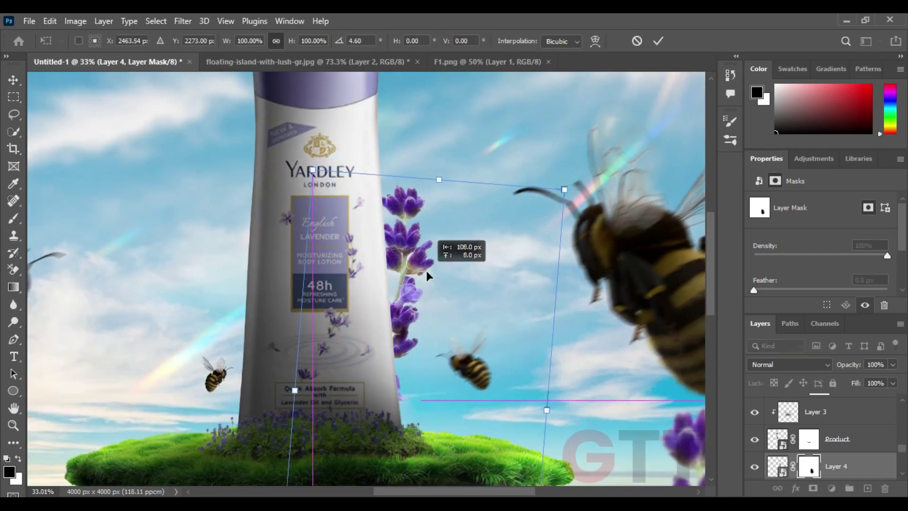
pyautogui.press('Return')
pyautogui.scroll(-2, 429, 222)
pyautogui.scroll(-2, 391, 242)
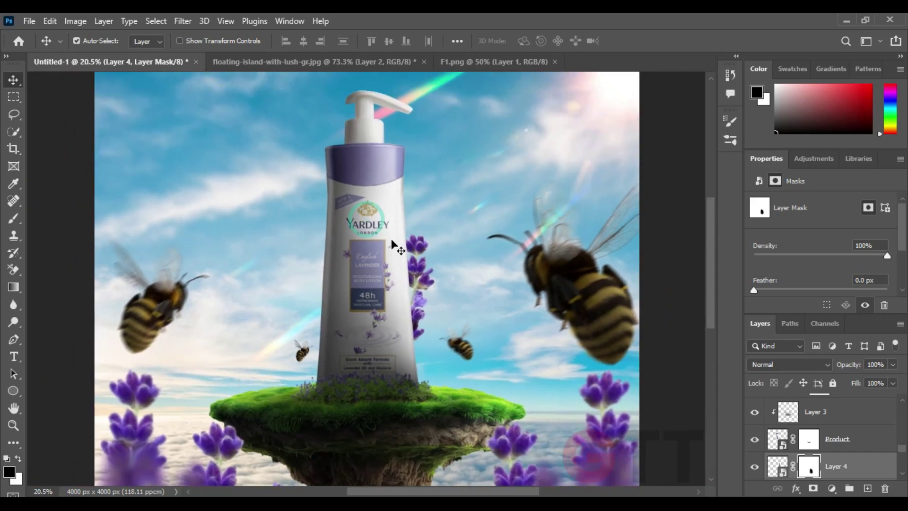
pyautogui.scroll(-1, 378, 240)
pyautogui.scroll(-1, 388, 303)
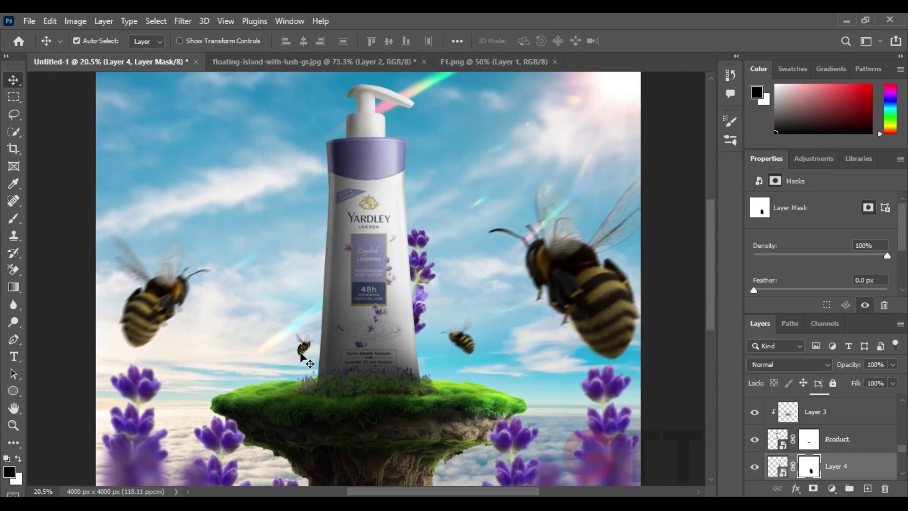
pyautogui.scroll(-1, 349, 312)
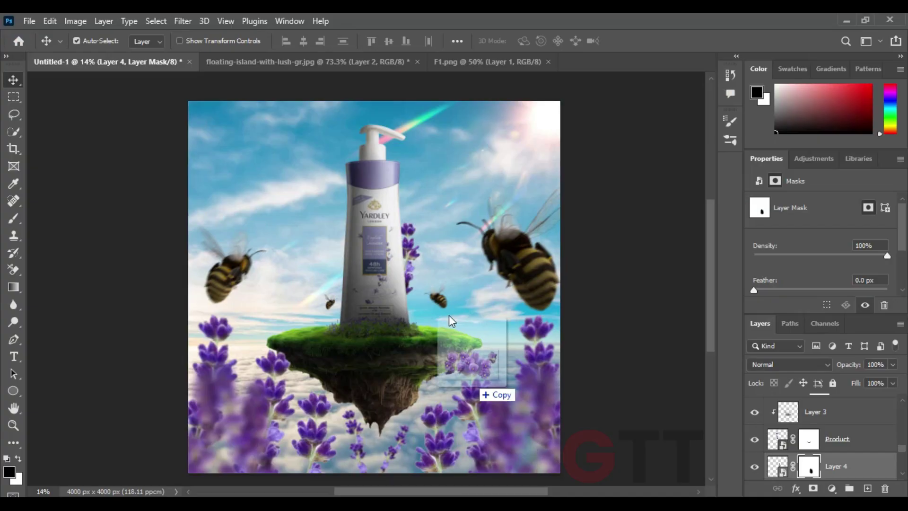
# Step: Lasso the pansy from Lavender Flower.png and bring it into the composition
pyautogui.moveTo(868, 116); pyautogui.dragTo(449, 315)
pyautogui.click(582, 326)
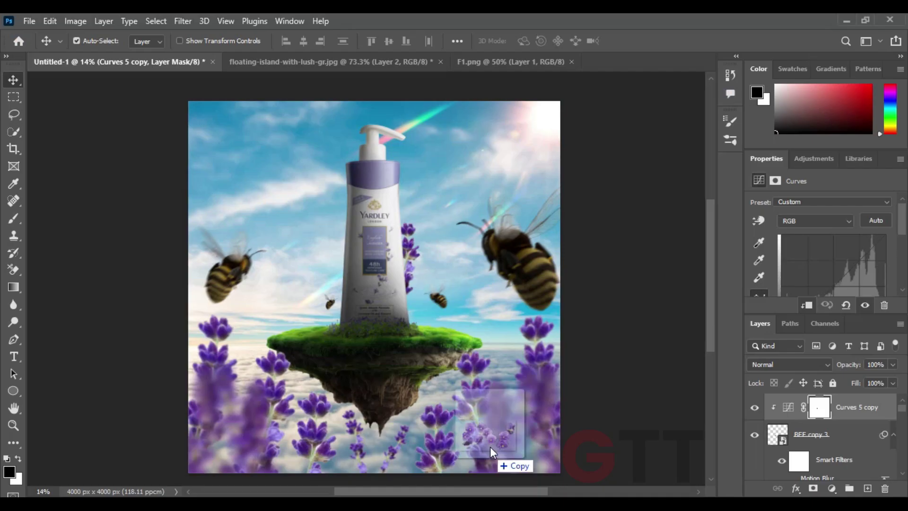
pyautogui.moveTo(868, 113); pyautogui.dragTo(496, 464)
pyautogui.press('l')
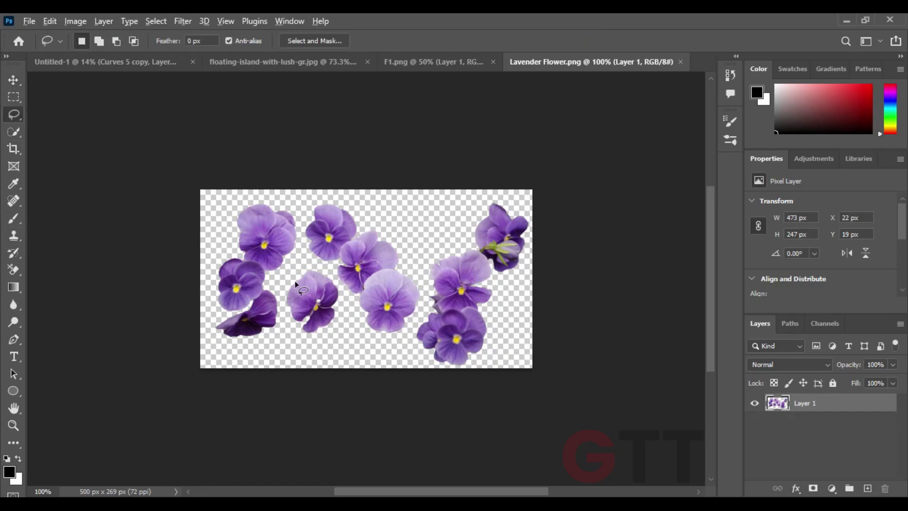
pyautogui.keyDown('alt'); pyautogui.scroll(2, 295, 284); pyautogui.keyUp('alt')
pyautogui.moveTo(312, 279); pyautogui.dragTo(436, 255)
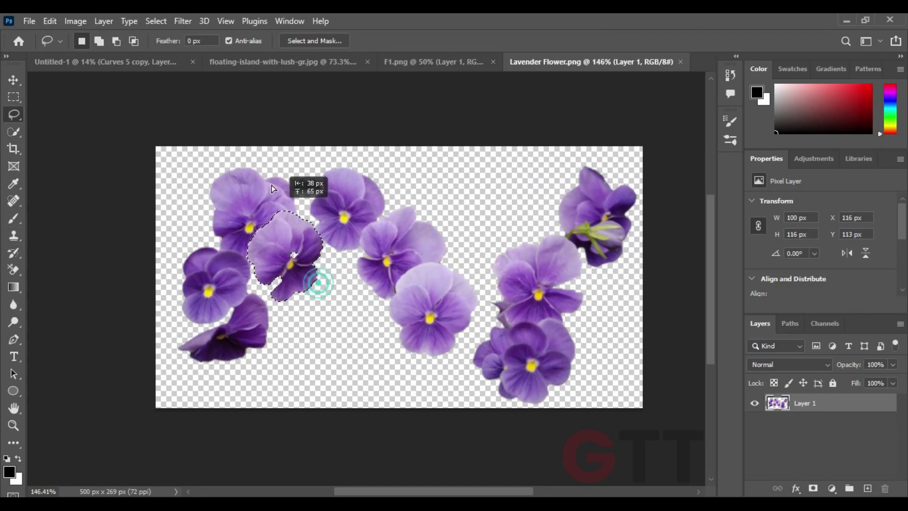
# Step: Convert the pansy to a smart object, then enlarge and flip it in the sky right of the bottle
pyautogui.click(13, 80)
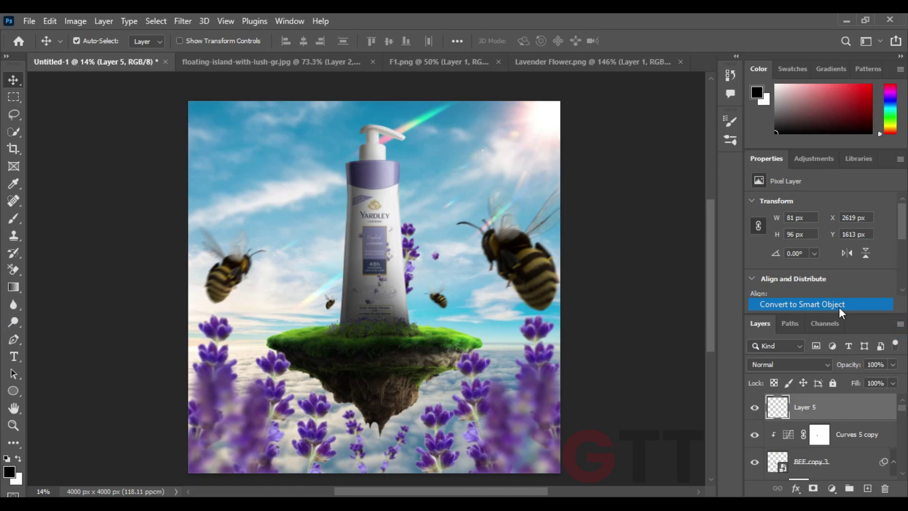
pyautogui.click(838, 307)
pyautogui.scroll(1, 427, 251)
pyautogui.scroll(2, 427, 251)
pyautogui.moveTo(444, 261); pyautogui.dragTo(494, 187)
pyautogui.hotkey('ctrl', 't')
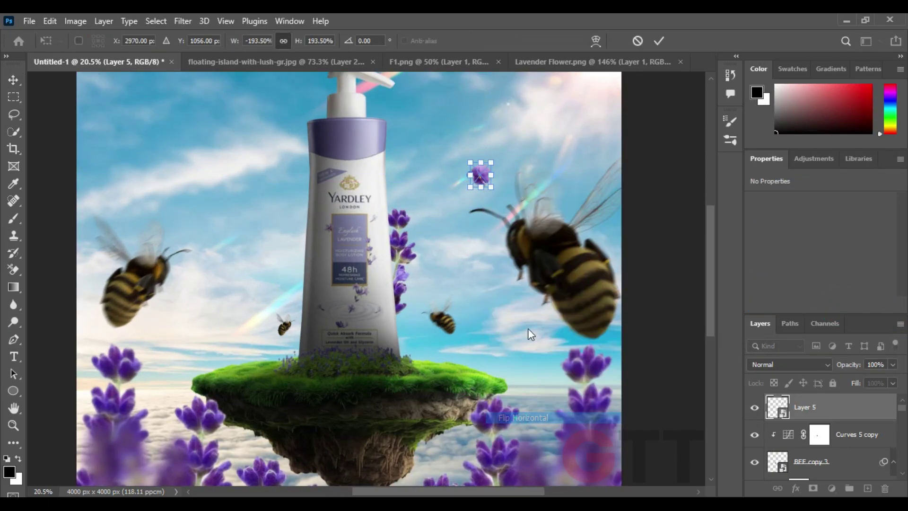
pyautogui.click(658, 41)
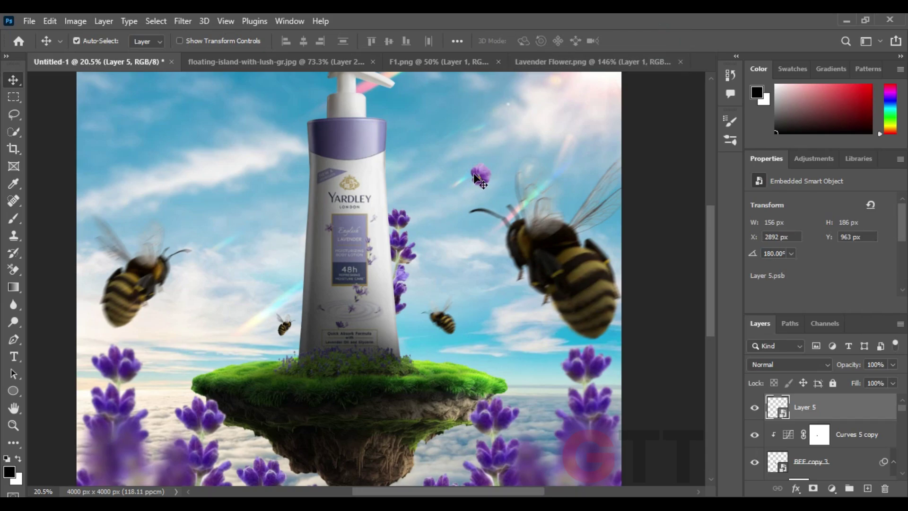
# Step: Place an enlarged pansy copy at the top right and start a Motion Blur on it
pyautogui.moveTo(494, 273); pyautogui.dragTo(583, 177)
pyautogui.scroll(-1, 582, 177)
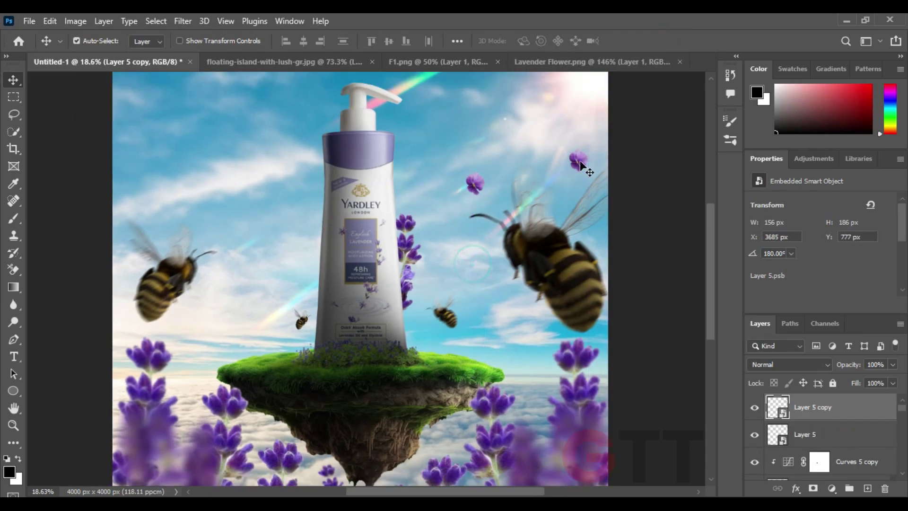
pyautogui.hotkey('ctrl', 'r')
pyautogui.hotkey('ctrl', 't')
pyautogui.press('Return')
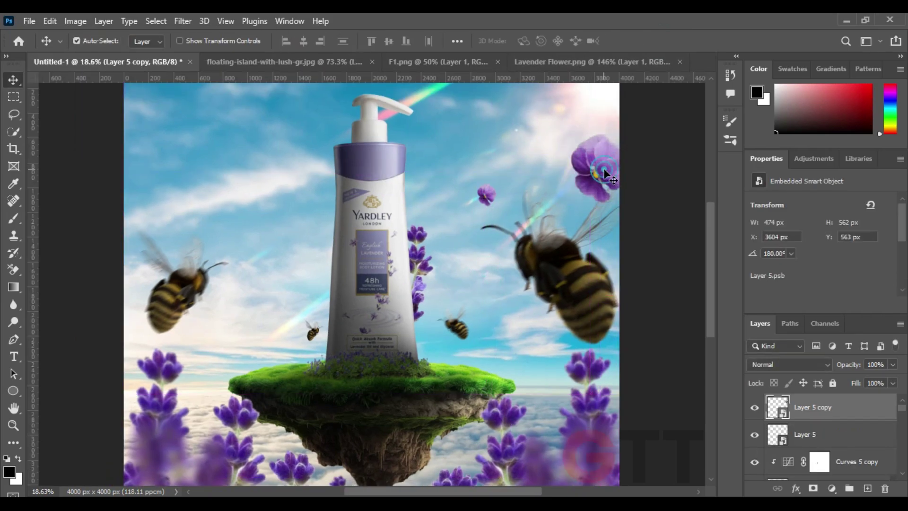
pyautogui.moveTo(597, 166); pyautogui.dragTo(604, 185)
pyautogui.click(183, 20)
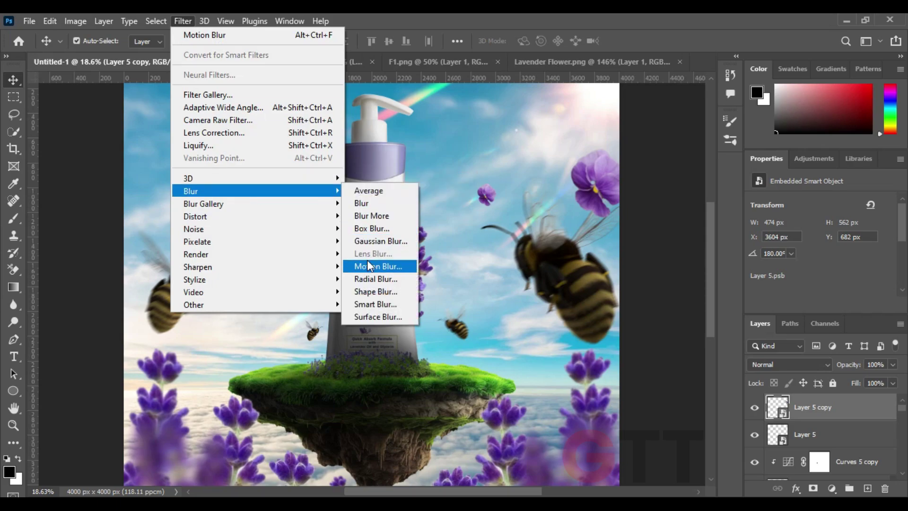
pyautogui.click(373, 266)
# Step: Apply the motion blur and move the pansy down toward the right bee
pyautogui.press('Return')
pyautogui.press('v')
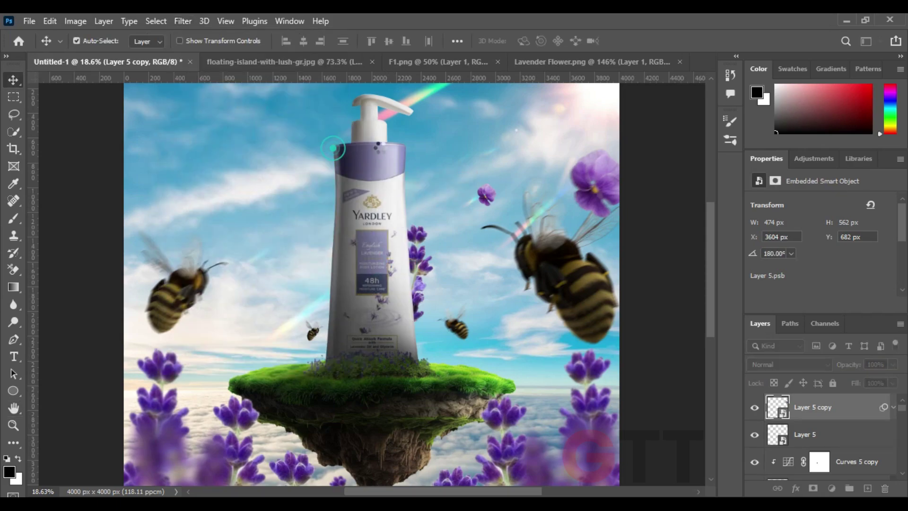
pyautogui.scroll(-1, 614, 184)
pyautogui.moveTo(613, 184)
pyautogui.mouseDown()
pyautogui.moveTo(567, 286)
pyautogui.moveTo(478, 207)
pyautogui.moveTo(425, 265)
pyautogui.mouseUp()
# Step: Duplicate the pansy and flip the copy horizontally
pyautogui.hotkey('ctrl', 't')
pyautogui.keyDown('alt'); pyautogui.scroll(2, 434, 280); pyautogui.keyUp('alt')
pyautogui.rightClick(434, 279)
pyautogui.click(461, 264)
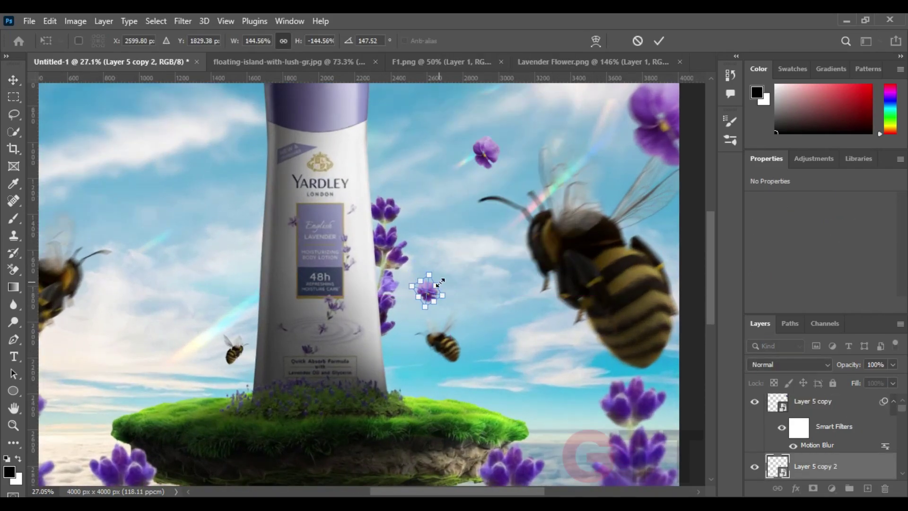
pyautogui.press('Return')
pyautogui.hotkey('ctrl', '0')
# Step: Place and rotate more small pansy copies beside the bottle and near the right bee
pyautogui.moveTo(512, 206)
pyautogui.mouseDown()
pyautogui.moveTo(326, 301)
pyautogui.moveTo(551, 363)
pyautogui.moveTo(524, 358)
pyautogui.moveTo(573, 342)
pyautogui.mouseUp()
pyautogui.hotkey('ctrl', 't')
pyautogui.press('Return')
pyautogui.hotkey('ctrl', 't')
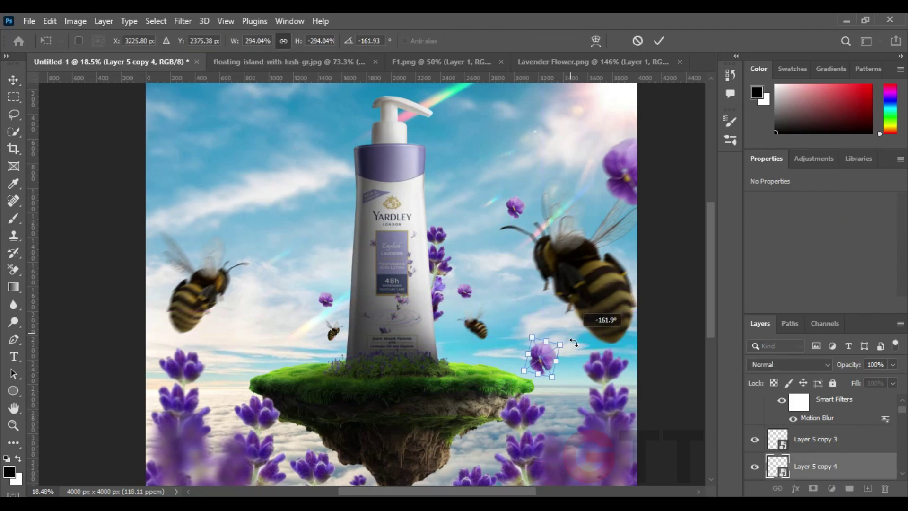
pyautogui.press('Return')
pyautogui.click(182, 21)
pyautogui.moveTo(203, 204)
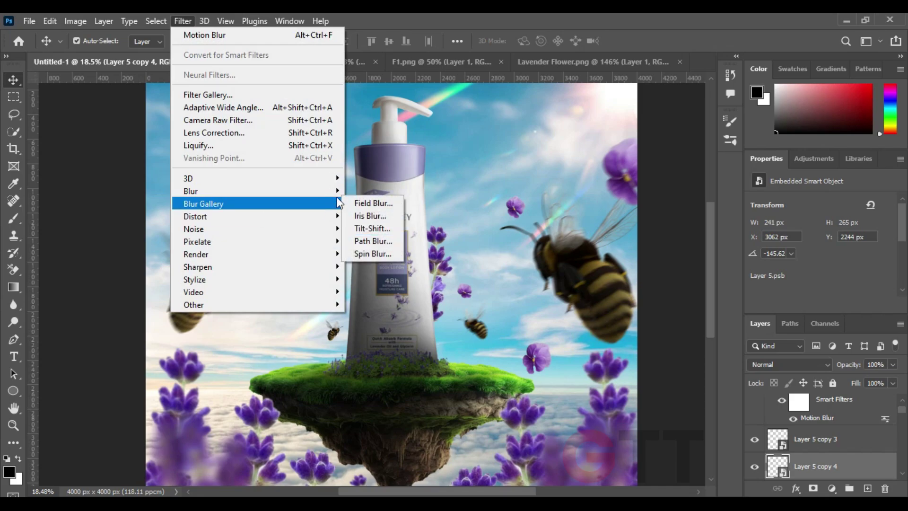
pyautogui.click(380, 241)
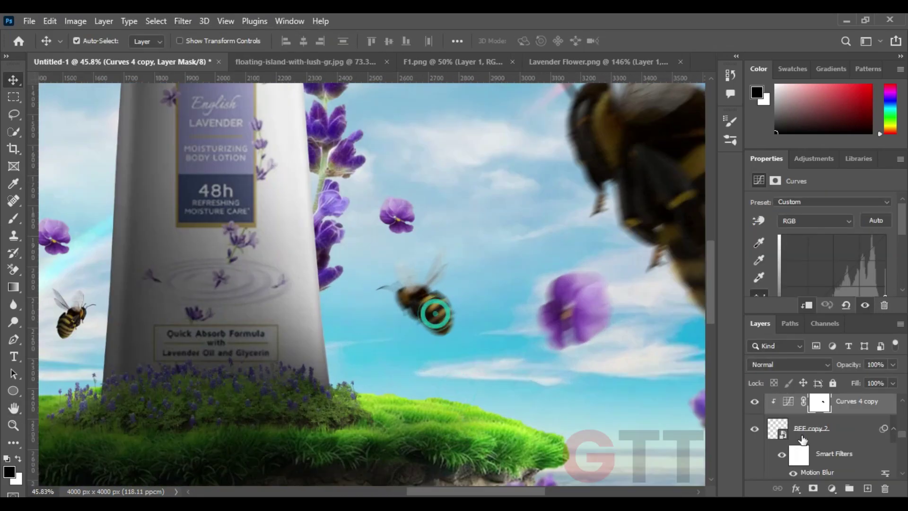
# Step: Shrink the small bee right of the bottle and shift it slightly right
pyautogui.hotkey('ctrl', 't')
pyautogui.click(474, 217)
pyautogui.moveTo(527, 223); pyautogui.dragTo(438, 321)
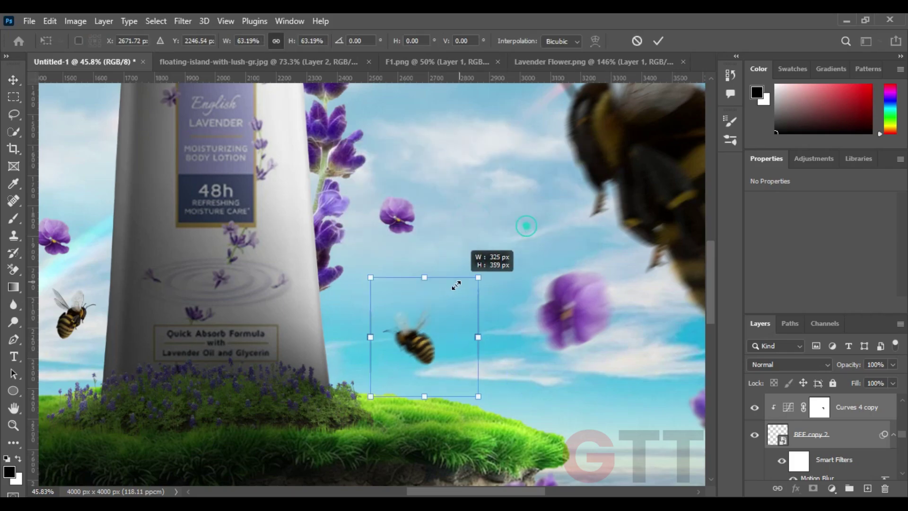
pyautogui.moveTo(467, 370); pyautogui.dragTo(497, 369)
pyautogui.press('Return')
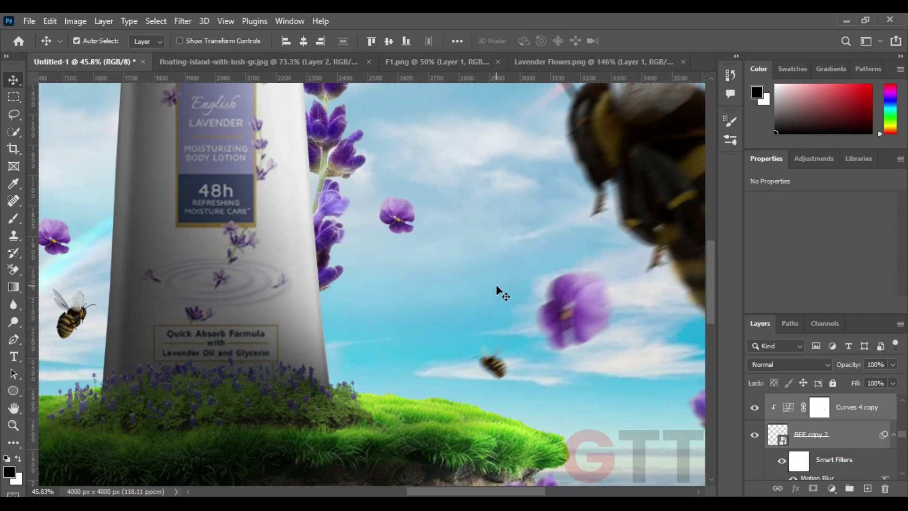
# Step: Lower the Distance of the small bee's Motion Blur smart filter
pyautogui.click(874, 410)
pyautogui.doubleClick(817, 477)
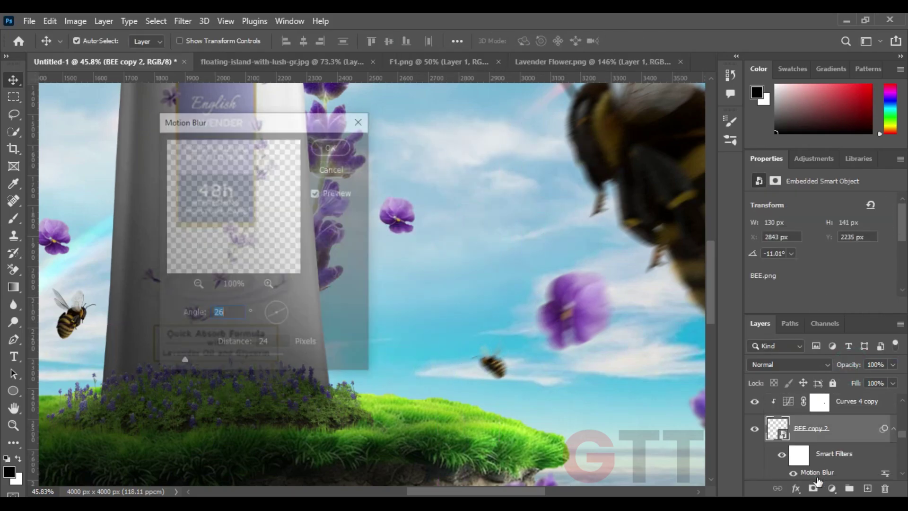
pyautogui.moveTo(183, 364); pyautogui.dragTo(172, 362)
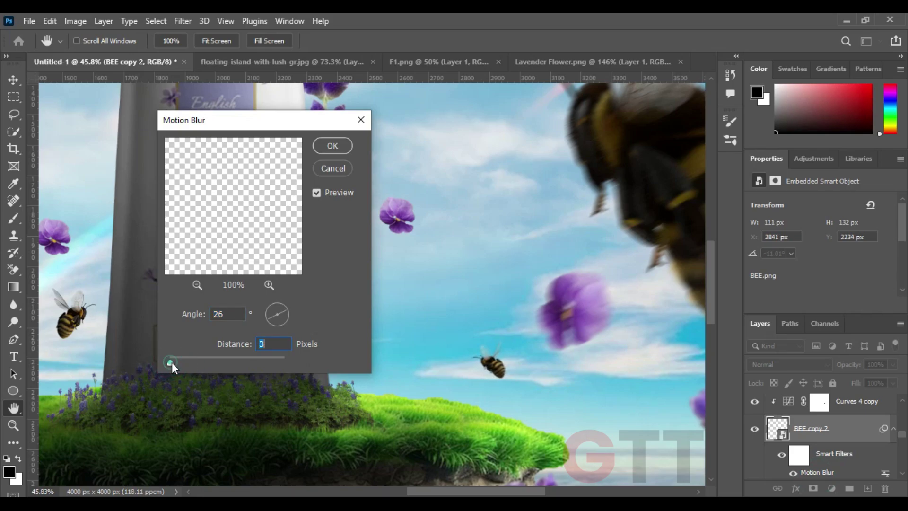
pyautogui.click(318, 150)
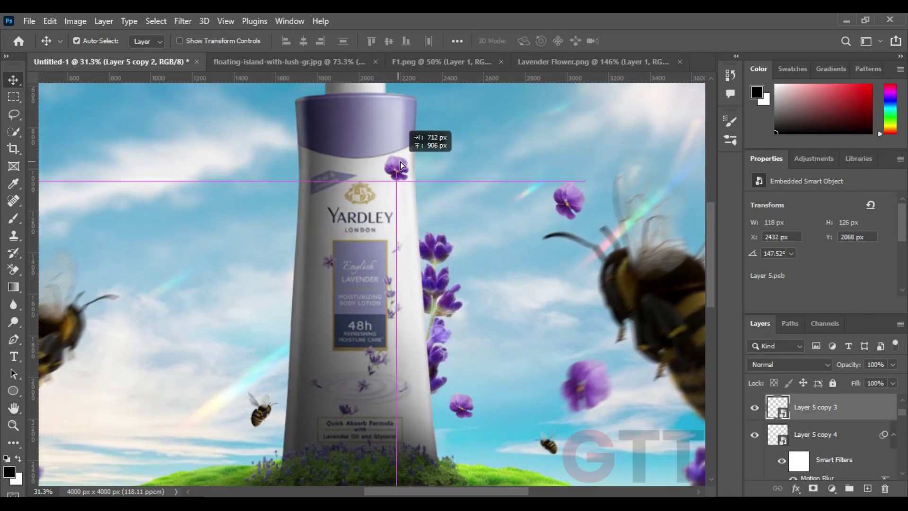
# Step: Reposition a small pansy near the bottle and enlarge it
pyautogui.moveTo(401, 165); pyautogui.dragTo(416, 196)
pyautogui.scroll(-3, 416, 197)
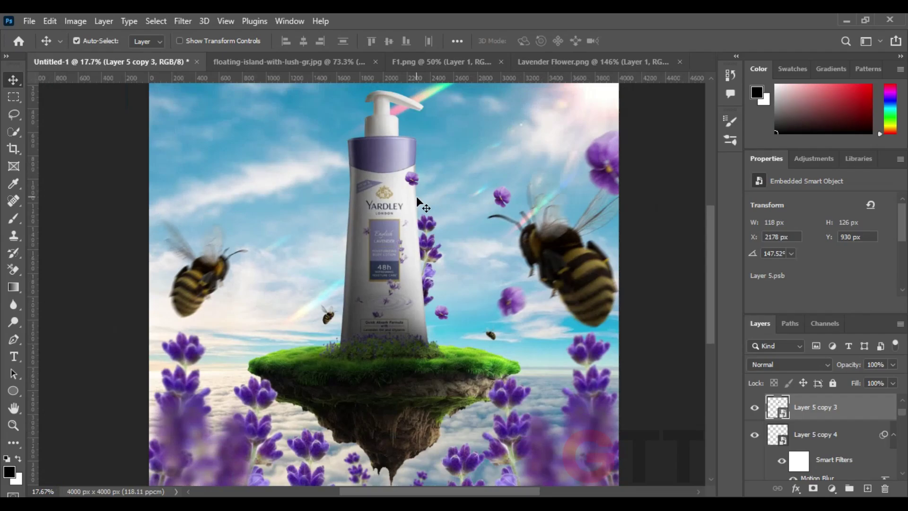
pyautogui.scroll(5, 439, 246)
pyautogui.hotkey('ctrl', 't')
pyautogui.moveTo(434, 234)
pyautogui.mouseDown()
pyautogui.moveTo(466, 215)
pyautogui.moveTo(440, 242)
pyautogui.moveTo(475, 259)
pyautogui.moveTo(464, 180)
pyautogui.moveTo(517, 166)
pyautogui.mouseUp()
pyautogui.press('Return')
pyautogui.scroll(-2, 474, 259)
pyautogui.scroll(-1, 474, 259)
# Step: Rotate the pansy near the pump and place another pansy copy in the upper-left sky
pyautogui.hotkey('ctrl', 't')
pyautogui.scroll(2, 444, 180)
pyautogui.press('Return')
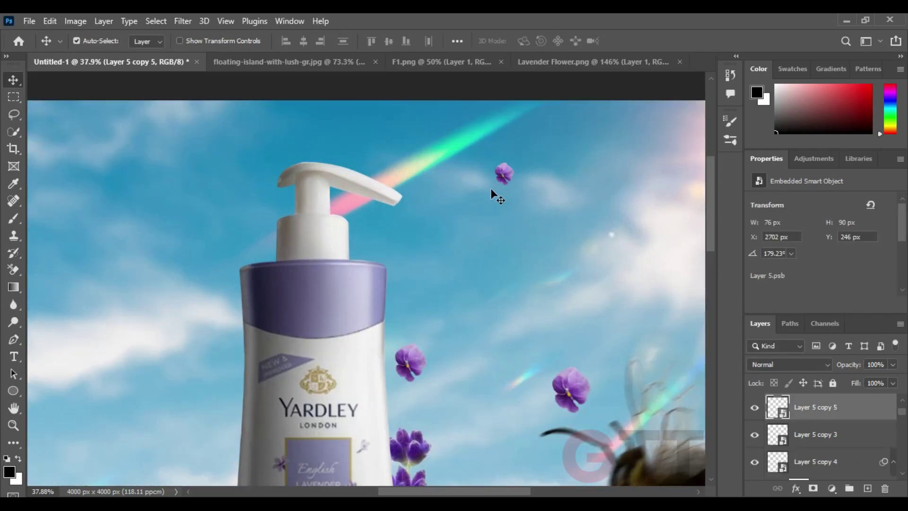
pyautogui.scroll(-1, 462, 203)
pyautogui.scroll(-2, 462, 203)
pyautogui.scroll(1, 457, 240)
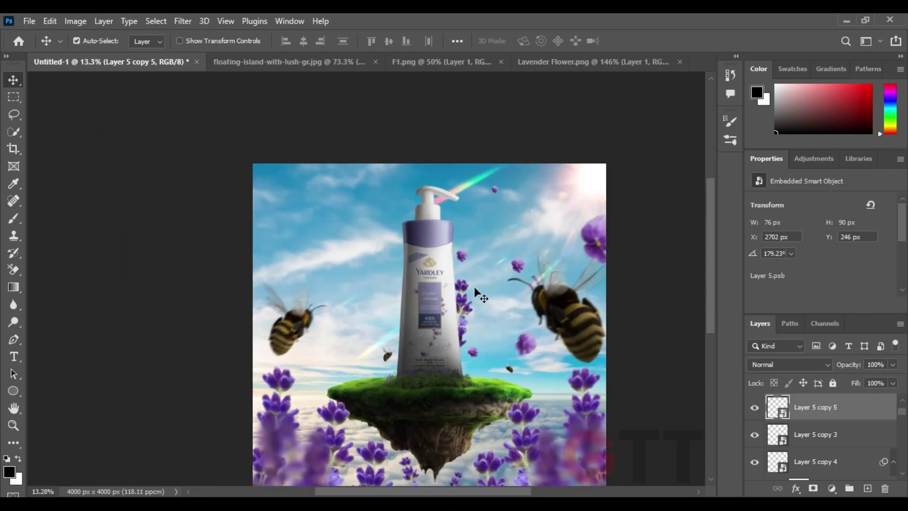
pyautogui.moveTo(462, 256)
pyautogui.mouseDown()
pyautogui.moveTo(285, 222)
pyautogui.moveTo(354, 290)
pyautogui.moveTo(264, 333)
pyautogui.moveTo(290, 297)
pyautogui.moveTo(303, 246)
pyautogui.moveTo(376, 368)
pyautogui.mouseUp()
pyautogui.hotkey('ctrl', 't')
# Step: Enlarge the upper-left pansy (Layer 5 copy 8) and rotate it upright
pyautogui.press('Return')
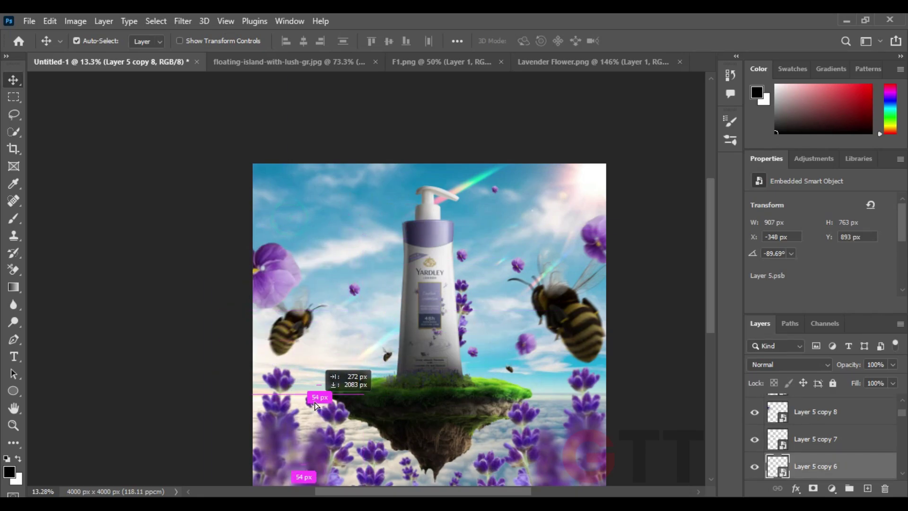
pyautogui.click(274, 265)
pyautogui.hotkey('ctrl', 't')
pyautogui.rightClick(259, 233)
pyautogui.click(275, 270)
pyautogui.click(664, 41)
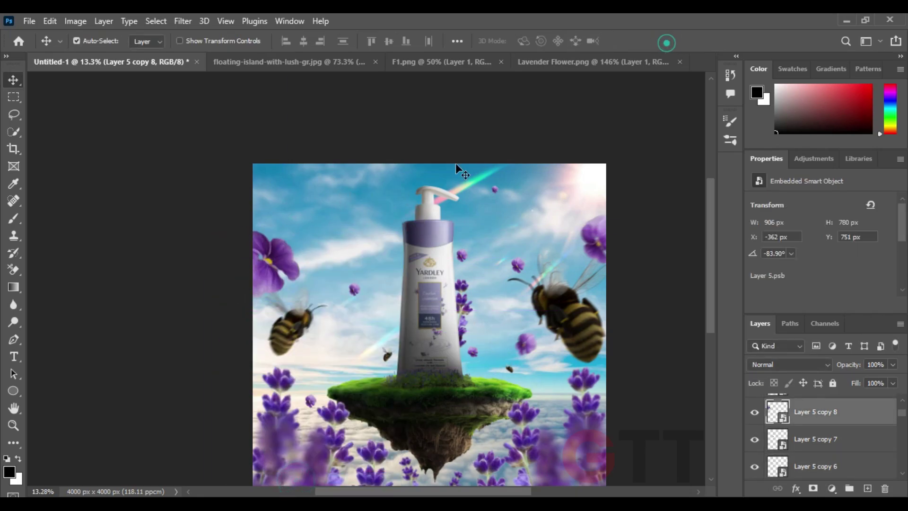
pyautogui.hotkey('ctrl', 't')
pyautogui.moveTo(312, 257); pyautogui.dragTo(283, 223)
pyautogui.press('Return')
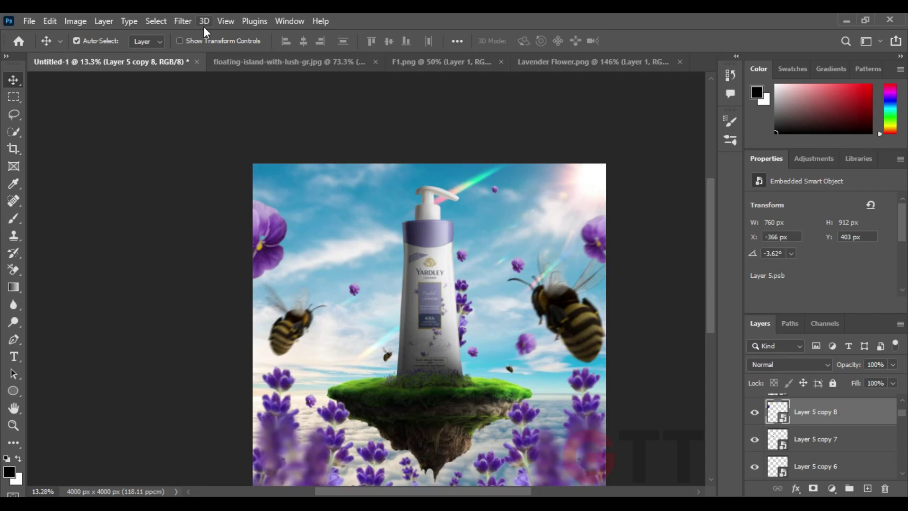
# Step: Give the large upper-left pansy a strong Gaussian Blur
pyautogui.click(182, 21)
pyautogui.click(378, 240)
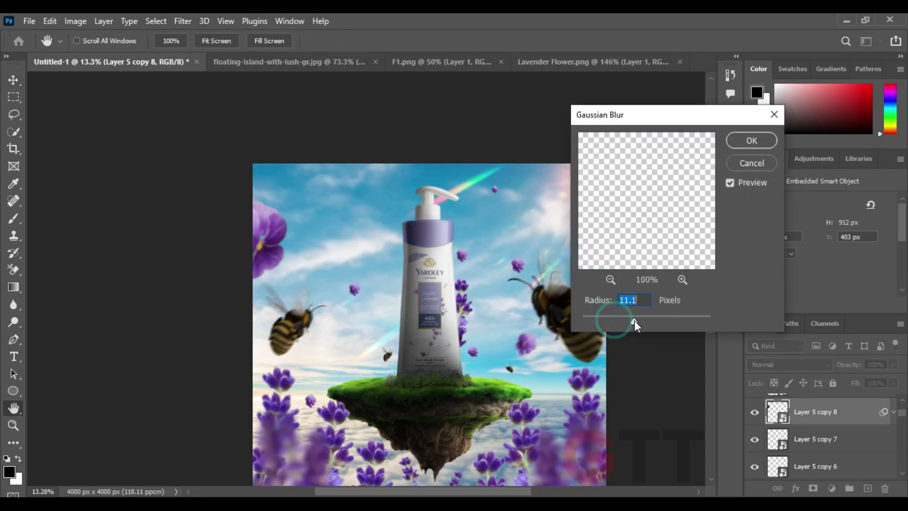
pyautogui.moveTo(617, 320)
pyautogui.mouseDown()
pyautogui.moveTo(649, 321)
pyautogui.moveTo(635, 323)
pyautogui.mouseUp()
pyautogui.click(752, 140)
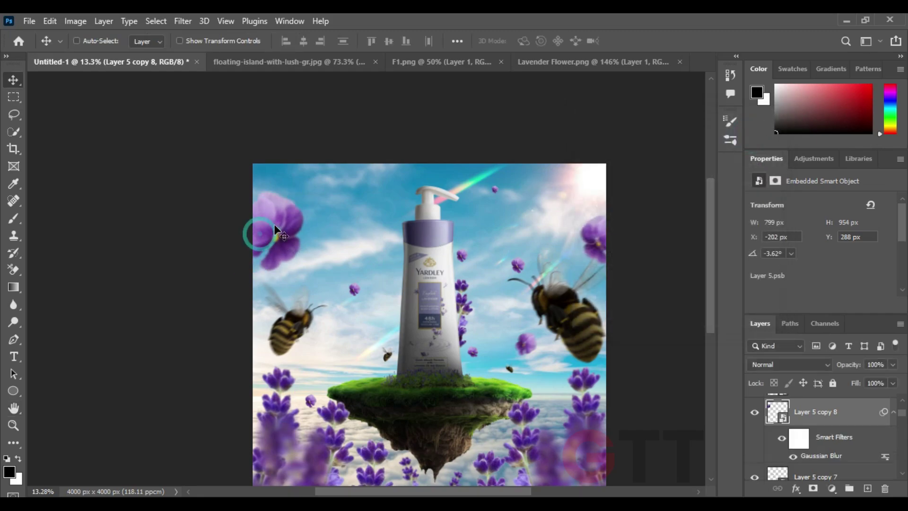
# Step: Fine-tune the blurred pansy's rotation and placement in the upper-left corner
pyautogui.hotkey('ctrl', 't')
pyautogui.moveTo(383, 232); pyautogui.dragTo(304, 220)
pyautogui.press('Return')
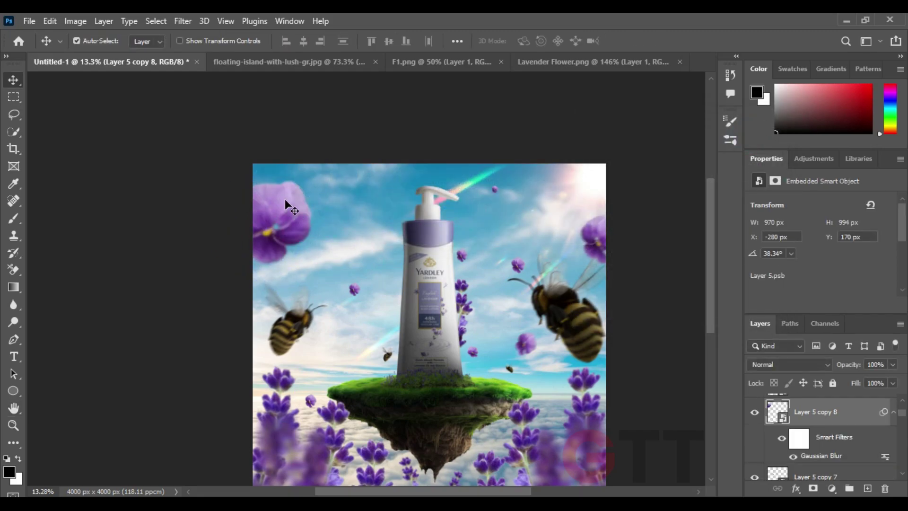
pyautogui.hotkey('ctrl', 't')
pyautogui.press('Return')
pyautogui.press('Return')
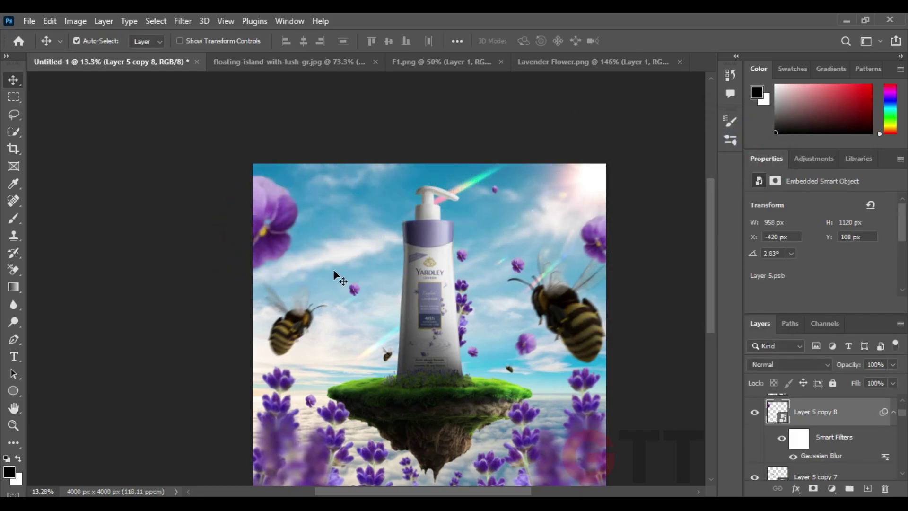
pyautogui.scroll(3, 614, 318)
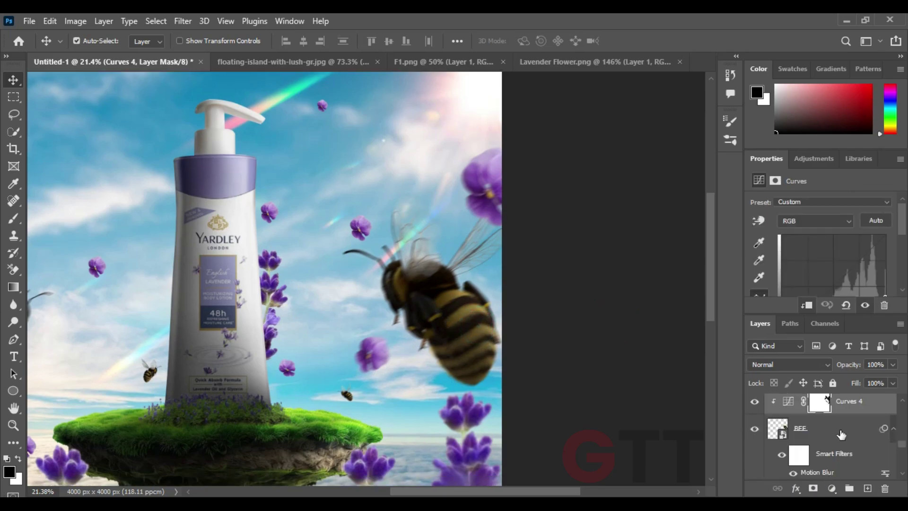
# Step: Add a white Solid Color fill layer and invert its mask to hide it
pyautogui.click(832, 488)
pyautogui.click(826, 249)
pyautogui.moveTo(638, 156); pyautogui.dragTo(540, 113)
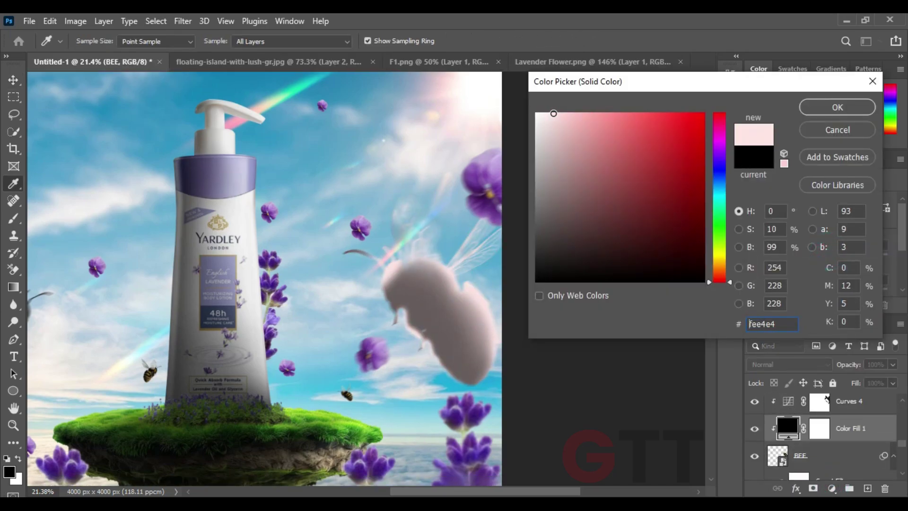
pyautogui.click(478, 109)
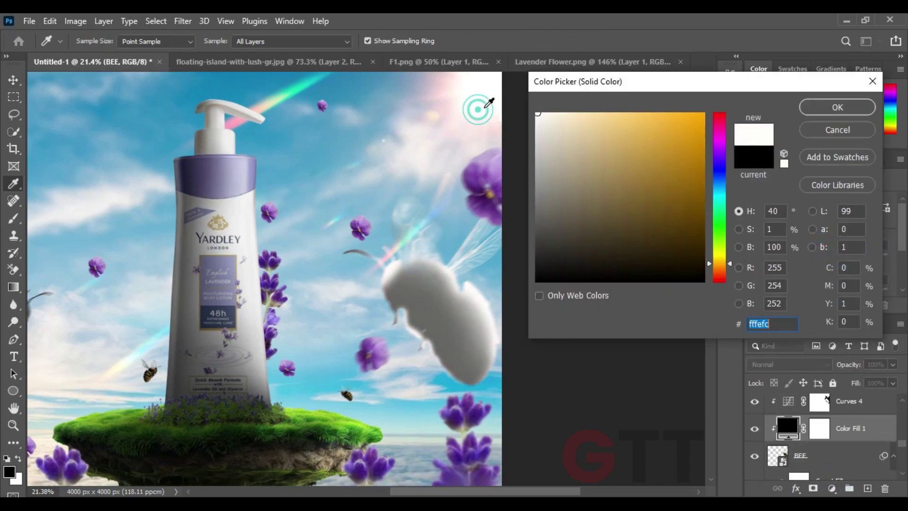
pyautogui.click(457, 90)
pyautogui.click(837, 108)
pyautogui.click(821, 428)
pyautogui.hotkey('ctrl', 'i')
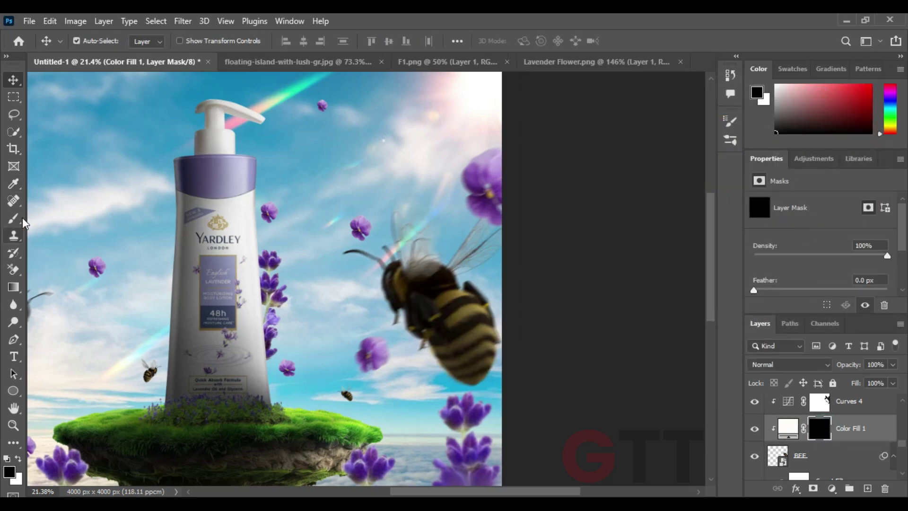
# Step: Switch to painting on the mask and zoom the view in over the large bee
pyautogui.click(14, 218)
pyautogui.scroll(2, 473, 267)
pyautogui.scroll(2, 472, 267)
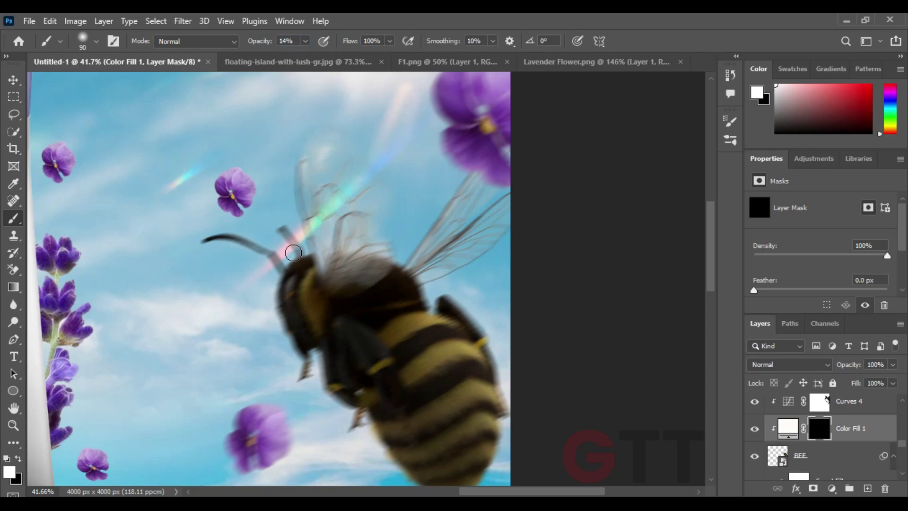
pyautogui.moveTo(470, 298); pyautogui.dragTo(446, 273)
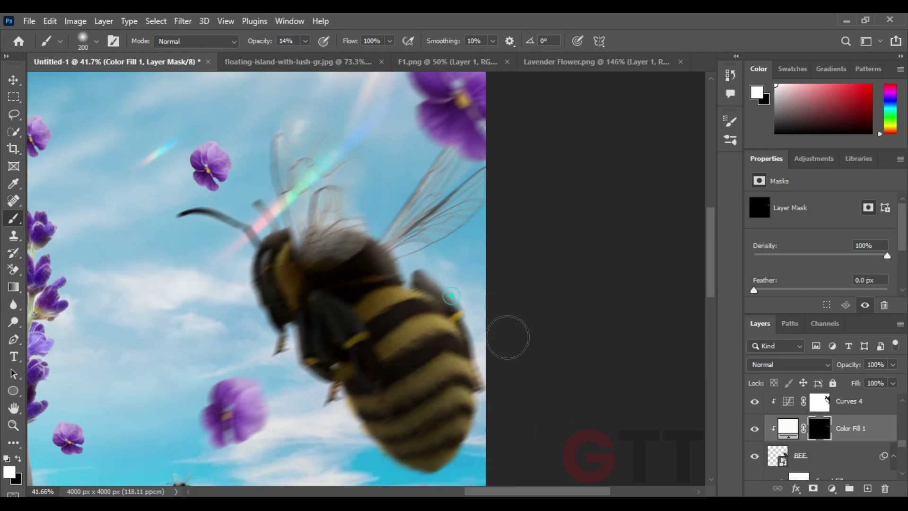
pyautogui.moveTo(476, 416); pyautogui.dragTo(487, 373)
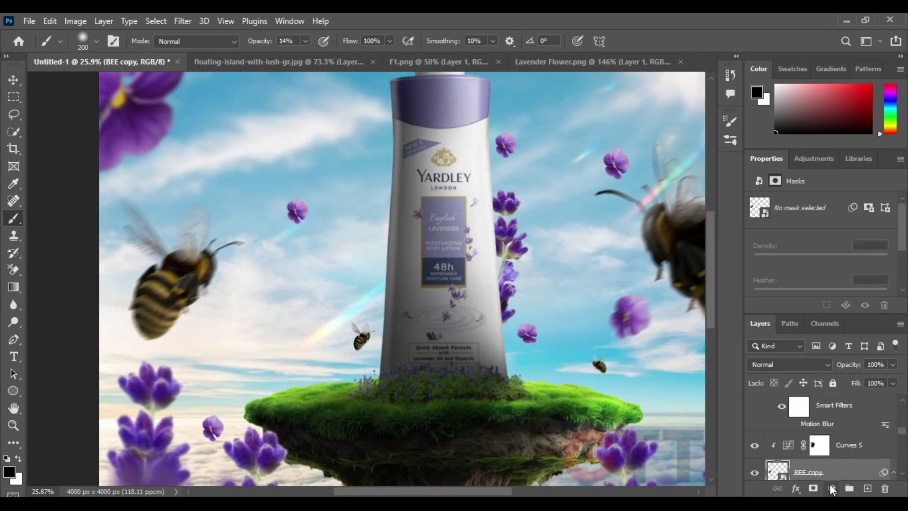
# Step: Add a light blue-grey Solid Color fill clipped to BEE copy, its mask inverted to black
pyautogui.click(832, 489)
pyautogui.click(849, 251)
pyautogui.click(340, 132)
pyautogui.click(865, 105)
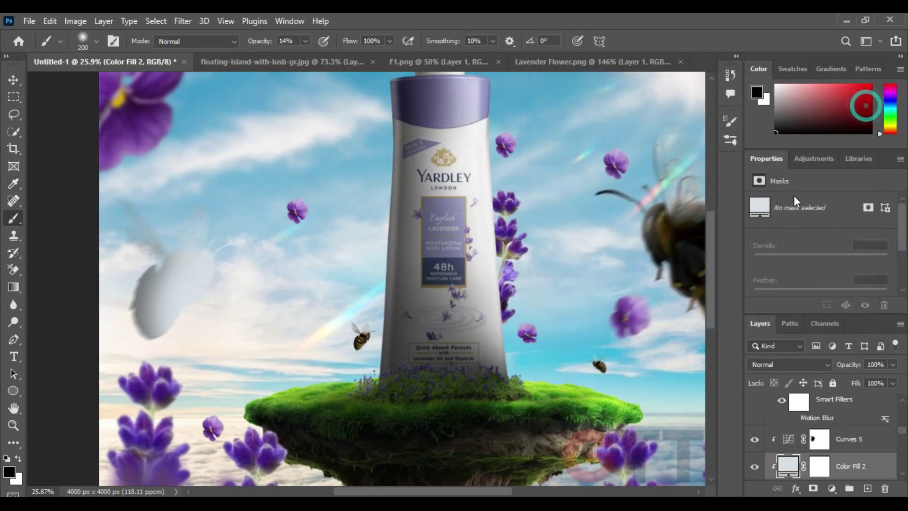
pyautogui.press('x')
pyautogui.click(793, 201)
pyautogui.hotkey('ctrl', 'i')
pyautogui.scroll(3, 190, 322)
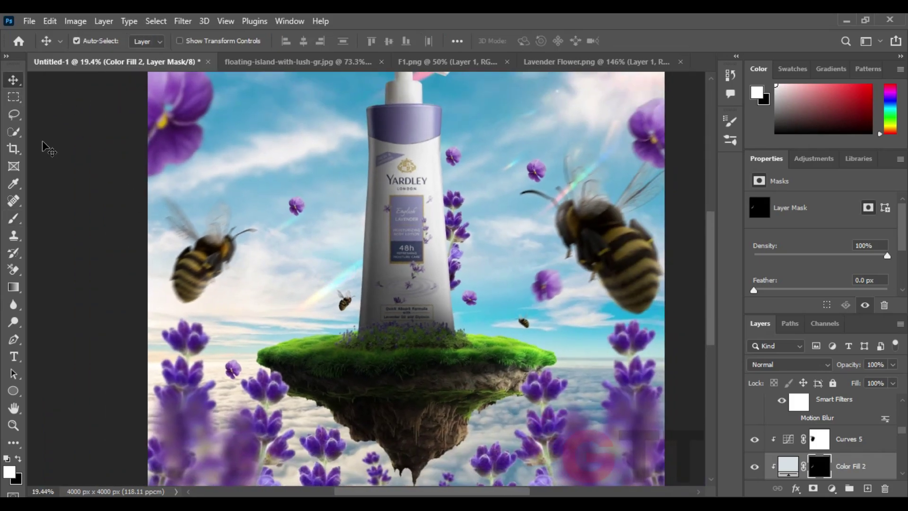
# Step: Add a white Solid Color fill clipped to the Product layer, with its mask inverted
pyautogui.click(832, 455)
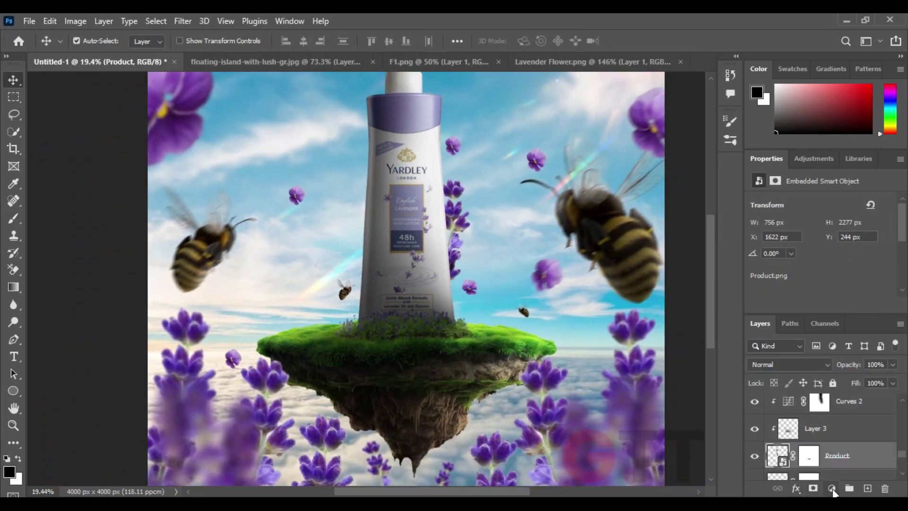
pyautogui.click(832, 488)
pyautogui.click(814, 255)
pyautogui.click(537, 68)
pyautogui.click(838, 105)
pyautogui.click(820, 456)
pyautogui.hotkey('ctrl', 'i')
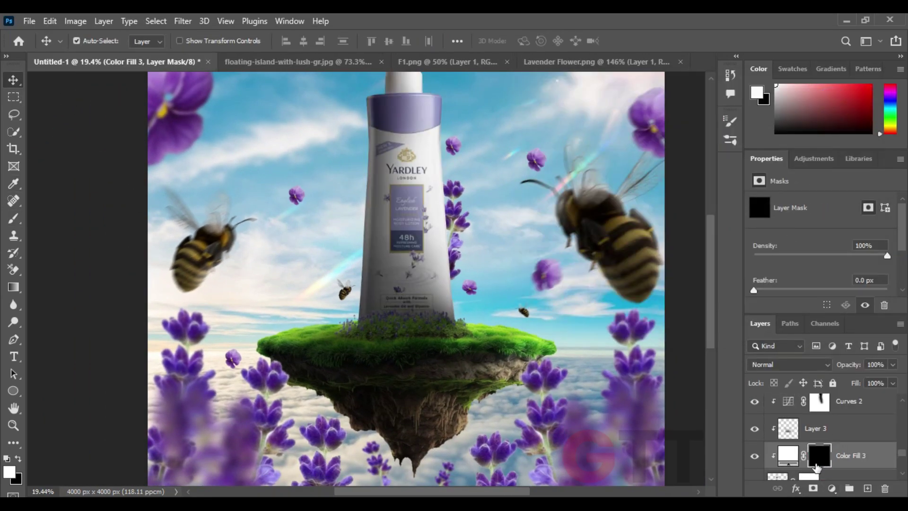
pyautogui.scroll(5, 394, 232)
# Step: Paint white rim light along the bottle's right edge with a soft brush at 51% opacity
pyautogui.press('b')
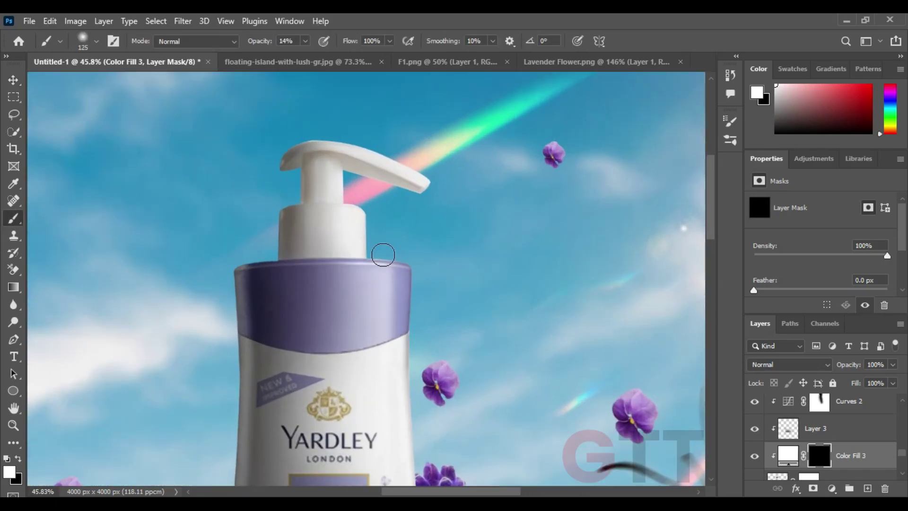
pyautogui.scroll(2, 344, 132)
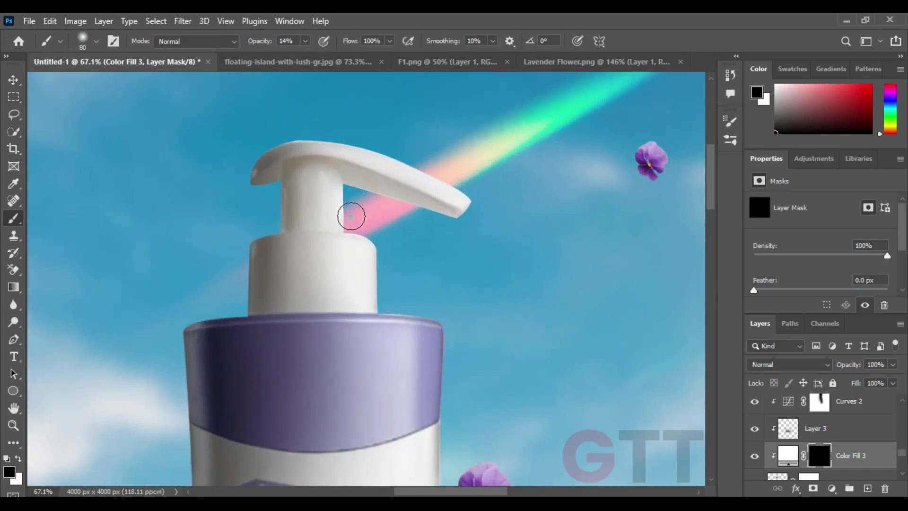
pyautogui.press('5')
pyautogui.press('1')
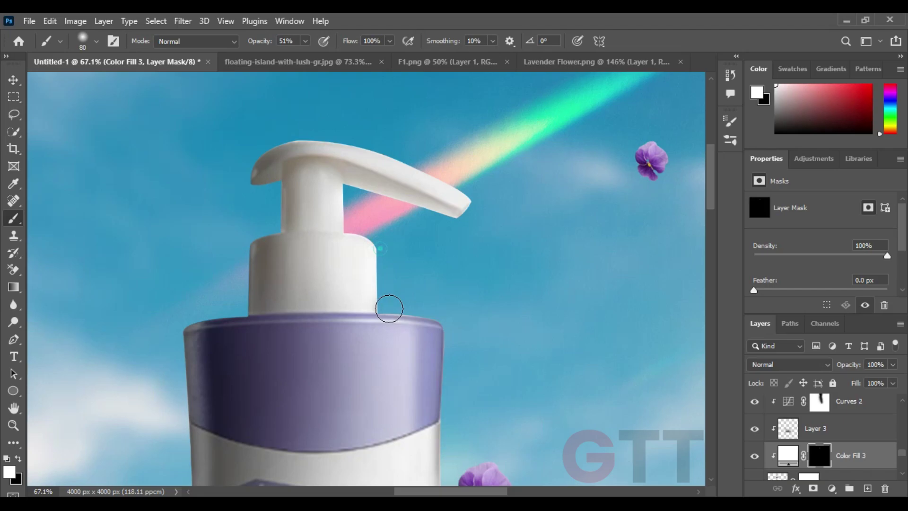
pyautogui.scroll(-3, 426, 311)
pyautogui.scroll(2, 449, 279)
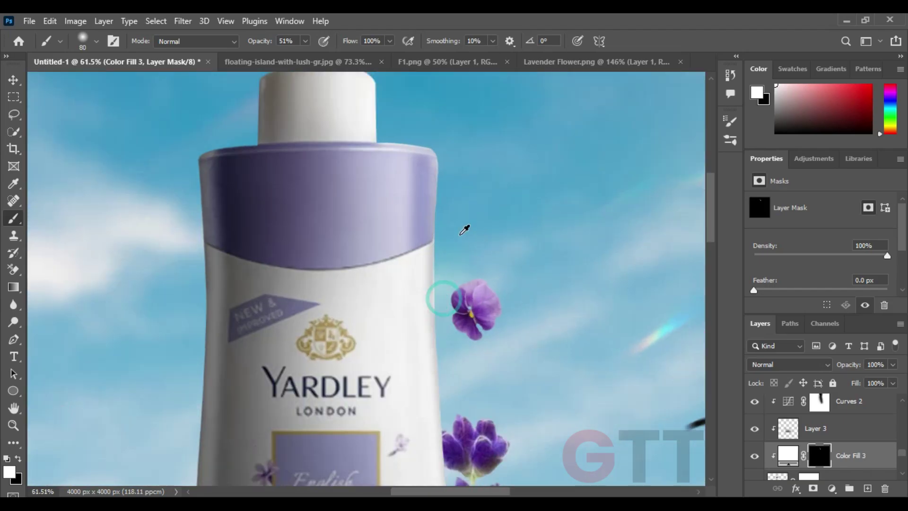
pyautogui.scroll(-5, 452, 353)
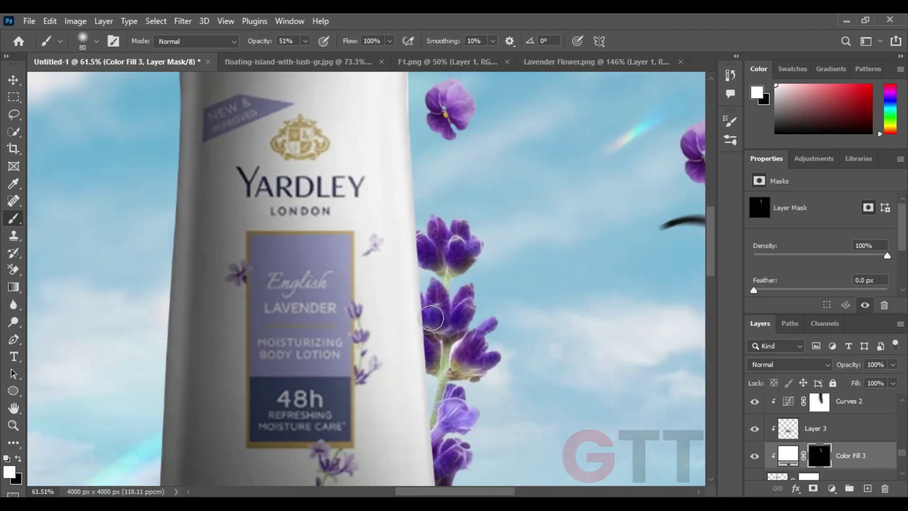
pyautogui.scroll(-3, 434, 364)
pyautogui.scroll(-2, 439, 369)
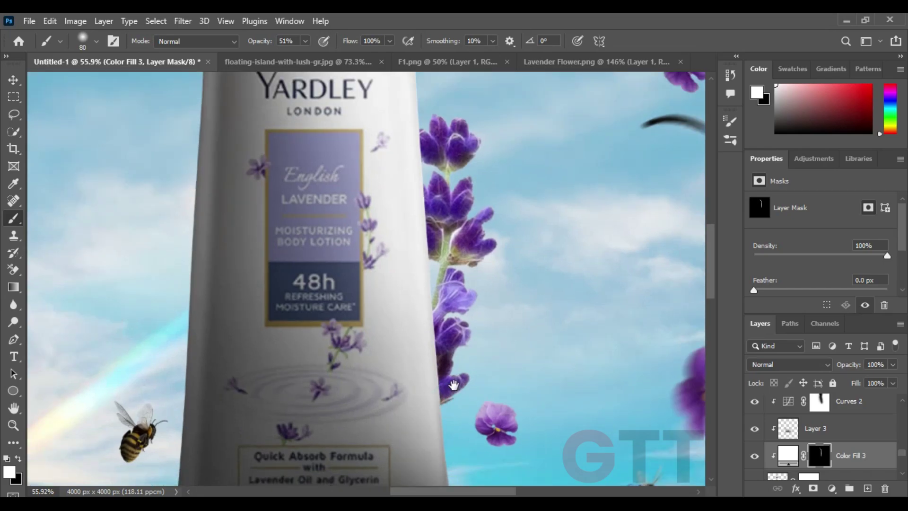
pyautogui.scroll(-3, 449, 359)
pyautogui.scroll(-3, 464, 343)
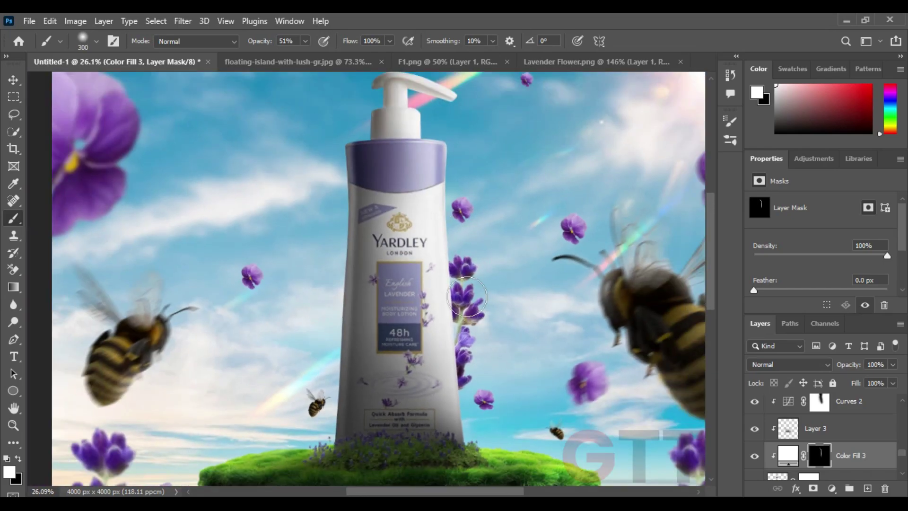
pyautogui.moveTo(261, 42); pyautogui.dragTo(263, 42)
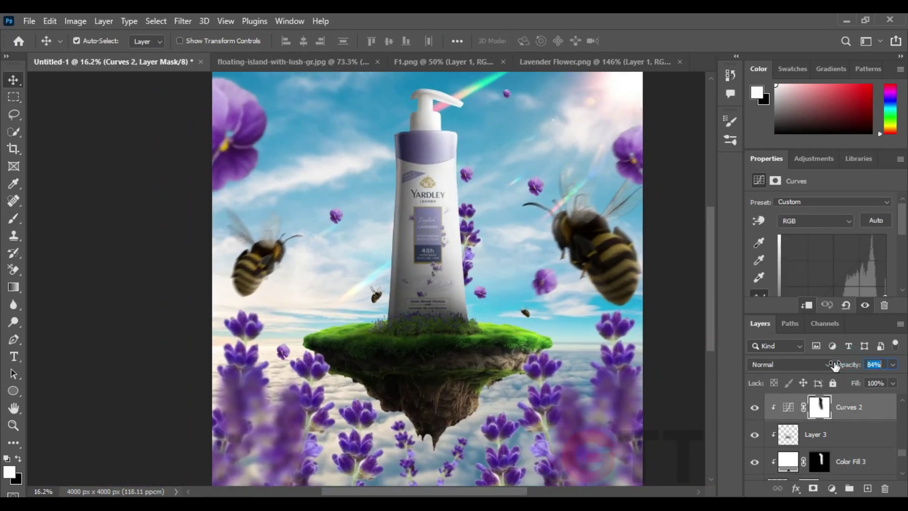
# Step: Slightly tone down the bottle's Curves adjustment, then deselect all layers
pyautogui.moveTo(835, 365); pyautogui.dragTo(831, 366)
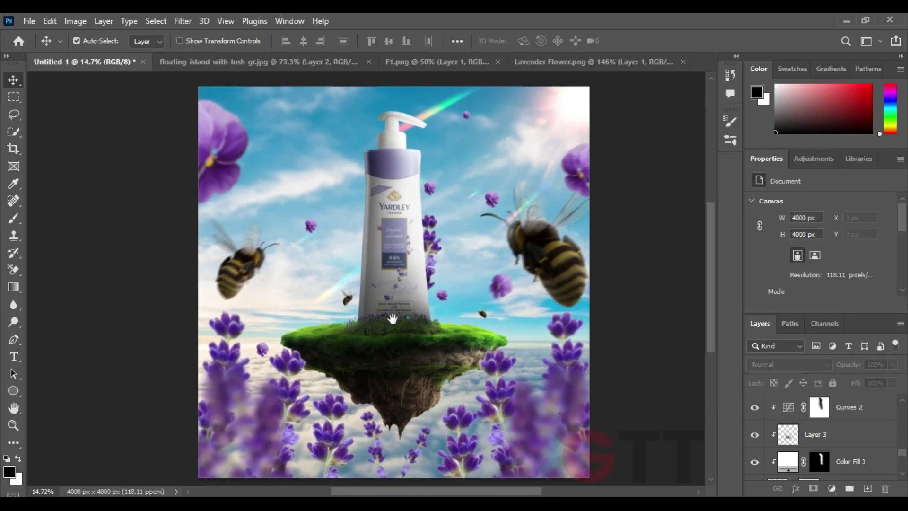
pyautogui.scroll(-1, 407, 317)
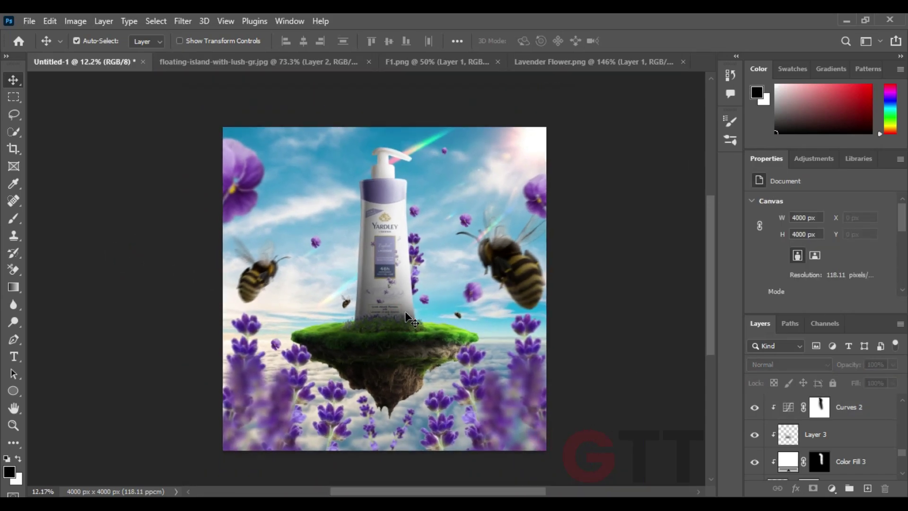
pyautogui.scroll(-5, 828, 425)
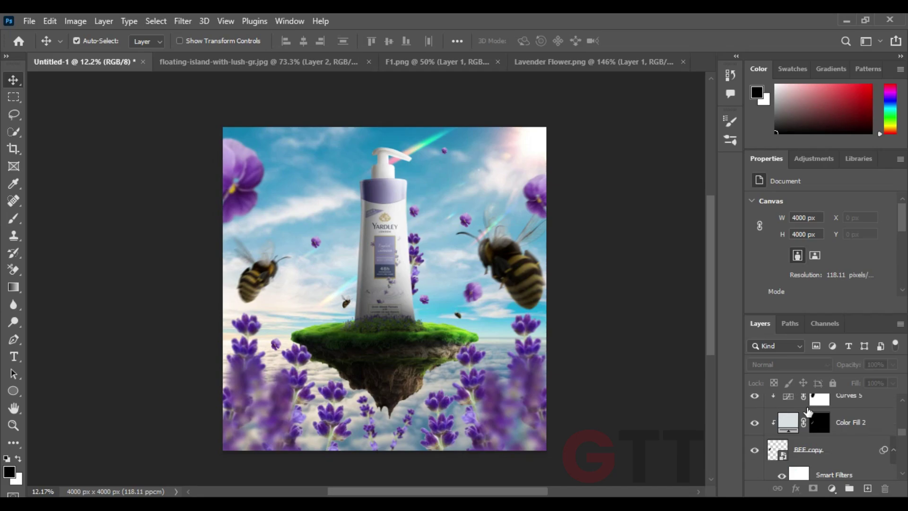
pyautogui.click(835, 410)
pyautogui.scroll(-3, 838, 427)
pyautogui.click(624, 391)
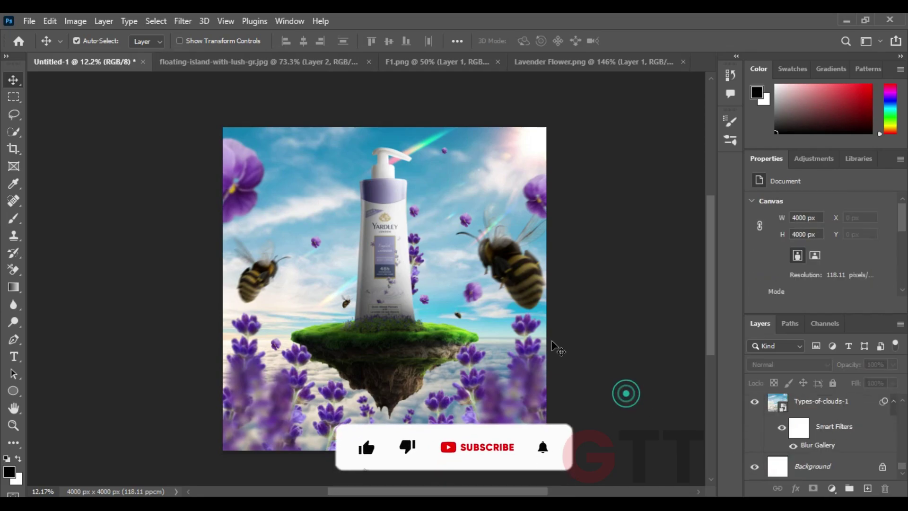
pyautogui.scroll(1, 428, 297)
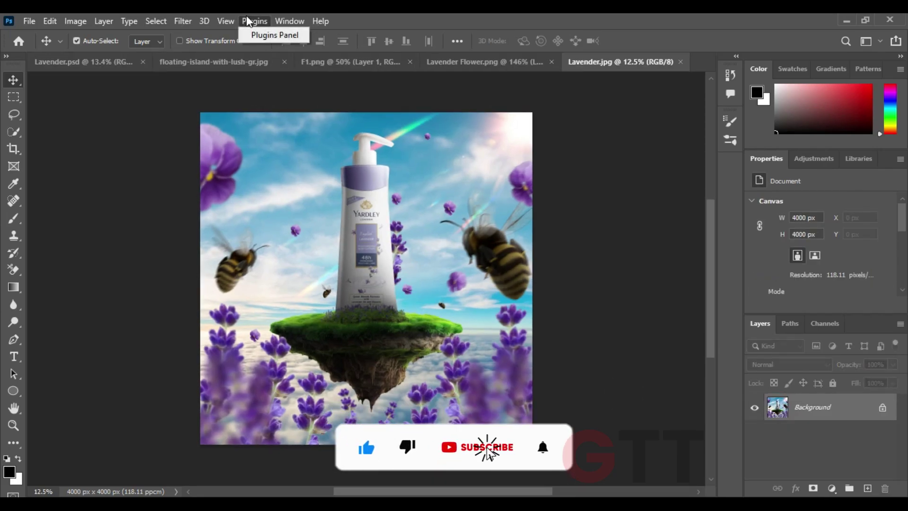
# Step: In the Camera Raw Filter, warm the image (Temperature +16, Tint +26) and adjust contrast and tones
pyautogui.click(183, 21)
pyautogui.click(208, 93)
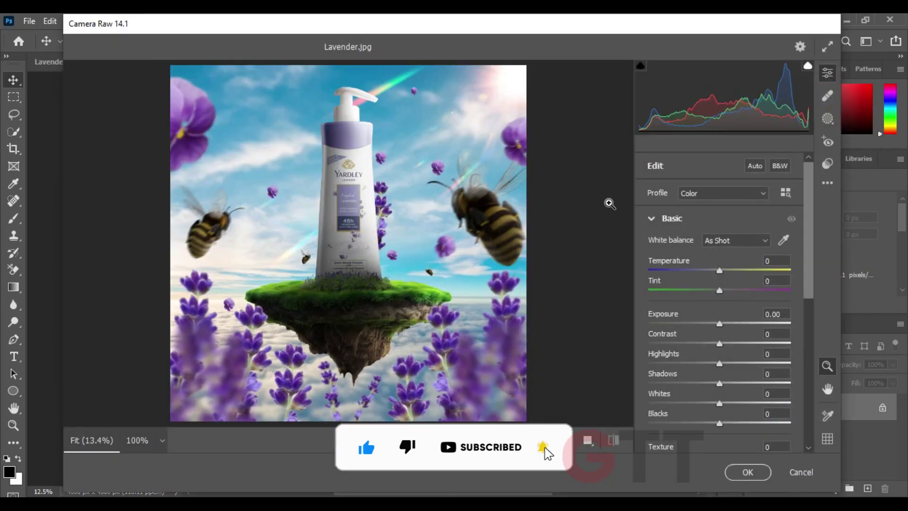
pyautogui.moveTo(720, 271); pyautogui.dragTo(737, 291)
pyautogui.moveTo(719, 324)
pyautogui.mouseDown()
pyautogui.moveTo(711, 323)
pyautogui.moveTo(742, 349)
pyautogui.moveTo(731, 365)
pyautogui.moveTo(685, 364)
pyautogui.mouseUp()
pyautogui.moveTo(719, 389)
pyautogui.mouseDown()
pyautogui.moveTo(705, 381)
pyautogui.moveTo(711, 365)
pyautogui.mouseUp()
pyautogui.scroll(-1, 710, 365)
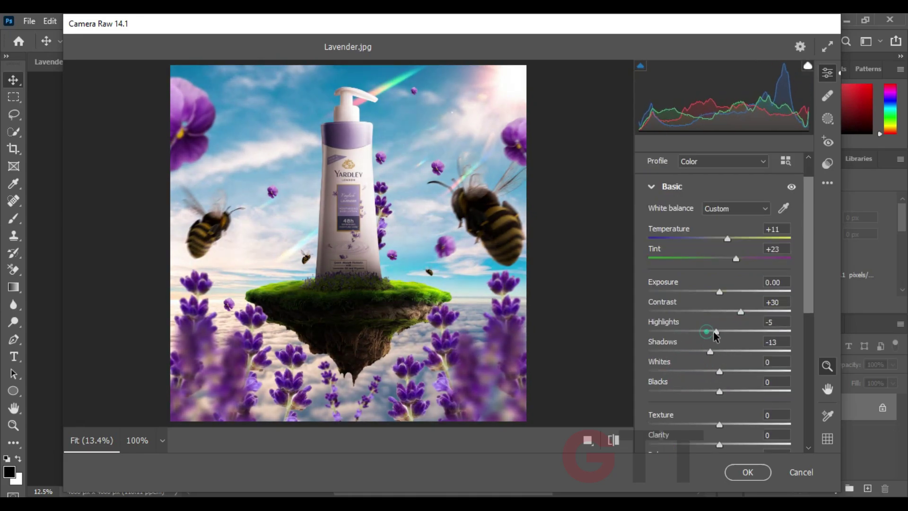
pyautogui.moveTo(710, 332); pyautogui.dragTo(723, 332)
pyautogui.moveTo(719, 371)
pyautogui.mouseDown()
pyautogui.moveTo(702, 372)
pyautogui.moveTo(756, 389)
pyautogui.moveTo(727, 393)
pyautogui.moveTo(745, 412)
pyautogui.moveTo(734, 433)
pyautogui.mouseUp()
pyautogui.scroll(-1, 747, 384)
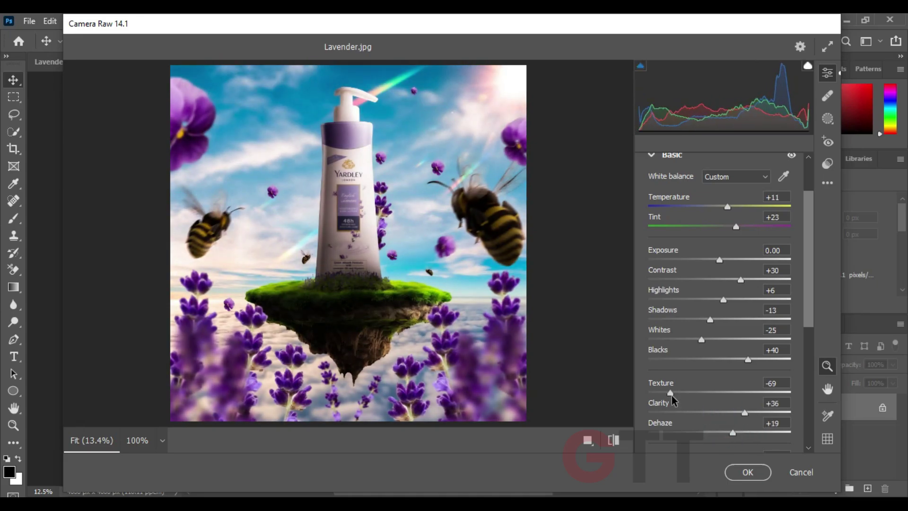
# Step: Soften with Texture -81, Clarity -3 and Dehaze -3, trim contrast, and apply the grade
pyautogui.moveTo(671, 392); pyautogui.dragTo(669, 392)
pyautogui.moveTo(736, 433); pyautogui.dragTo(712, 413)
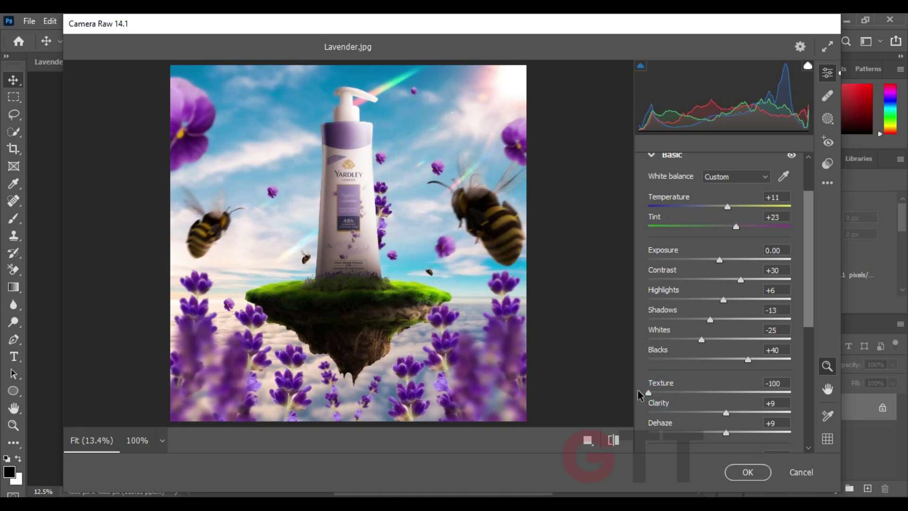
pyautogui.moveTo(639, 392); pyautogui.dragTo(652, 393)
pyautogui.scroll(1, 722, 263)
pyautogui.moveTo(727, 239)
pyautogui.mouseDown()
pyautogui.moveTo(737, 250)
pyautogui.moveTo(732, 264)
pyautogui.moveTo(746, 267)
pyautogui.moveTo(730, 243)
pyautogui.mouseUp()
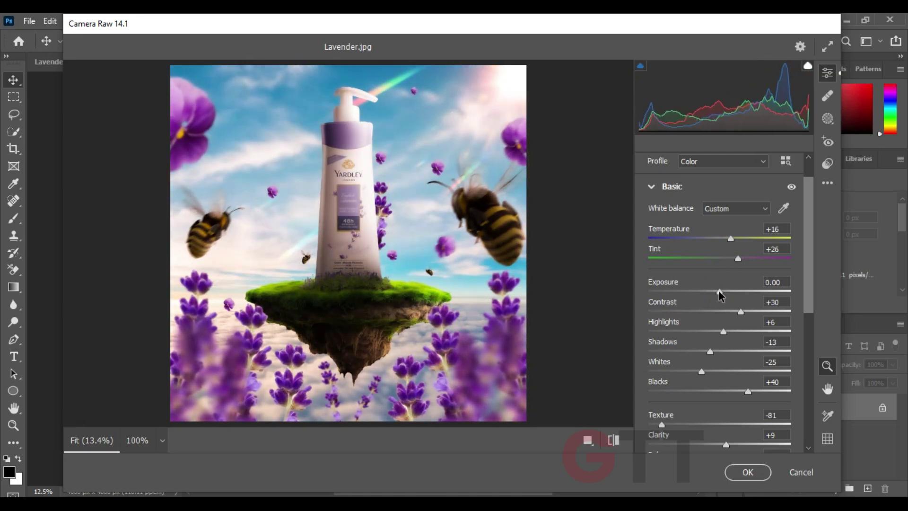
pyautogui.moveTo(740, 311)
pyautogui.mouseDown()
pyautogui.moveTo(703, 332)
pyautogui.moveTo(710, 371)
pyautogui.mouseUp()
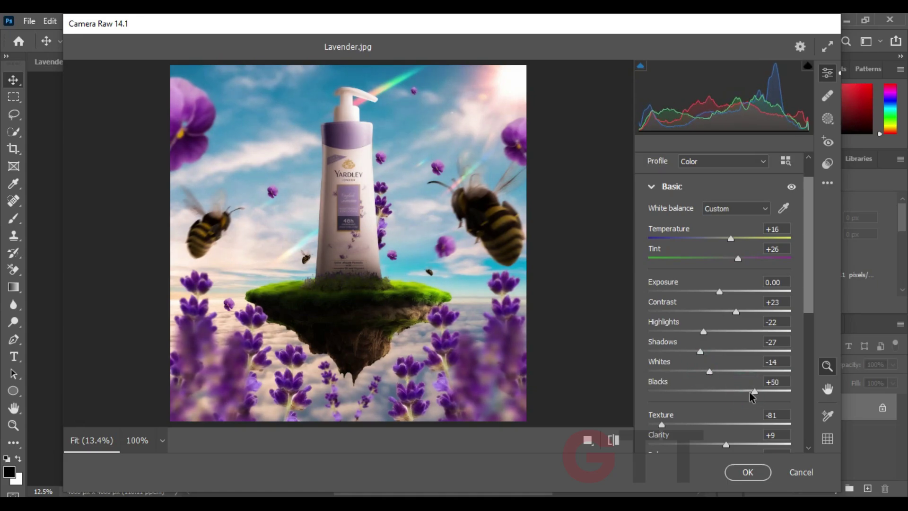
pyautogui.scroll(-1, 756, 388)
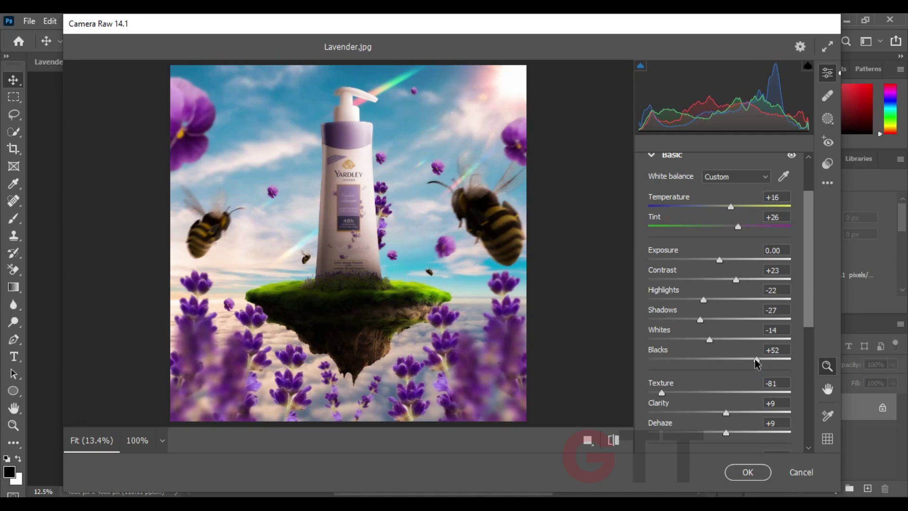
pyautogui.scroll(-1, 752, 362)
pyautogui.scroll(-1, 738, 357)
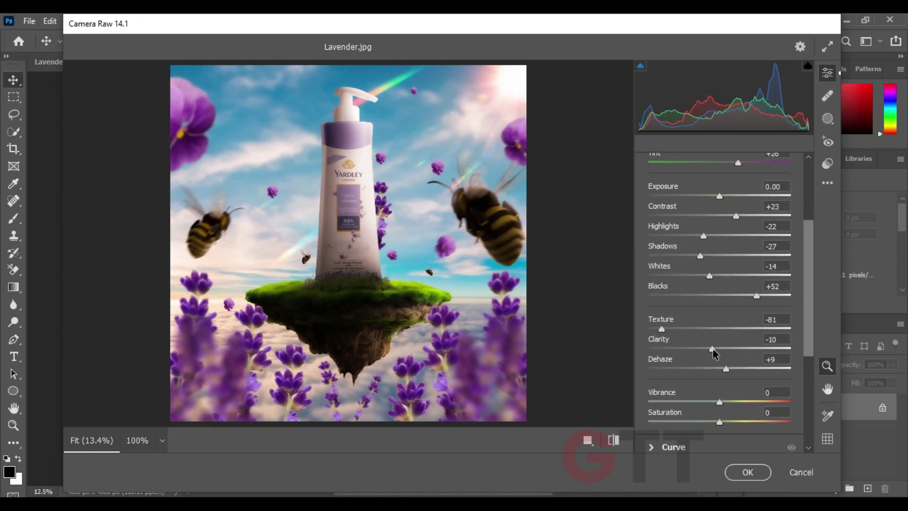
pyautogui.scroll(-2, 728, 374)
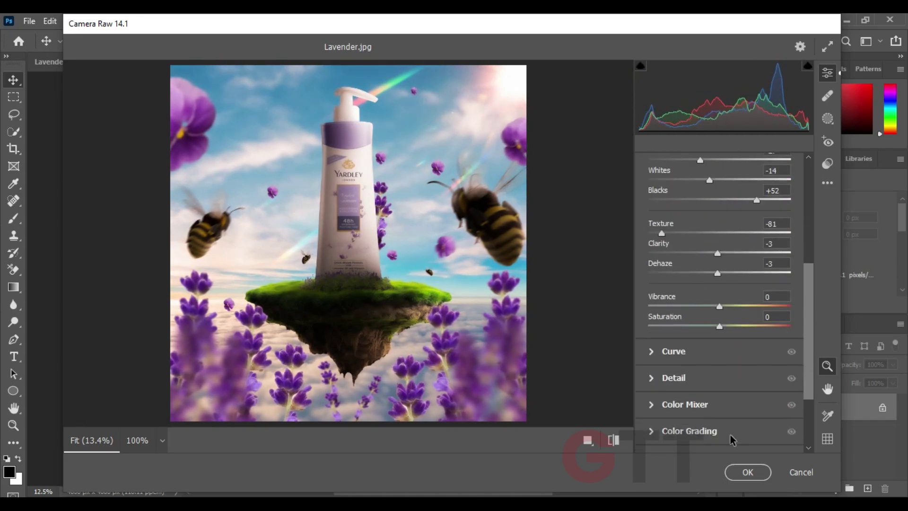
pyautogui.click(747, 472)
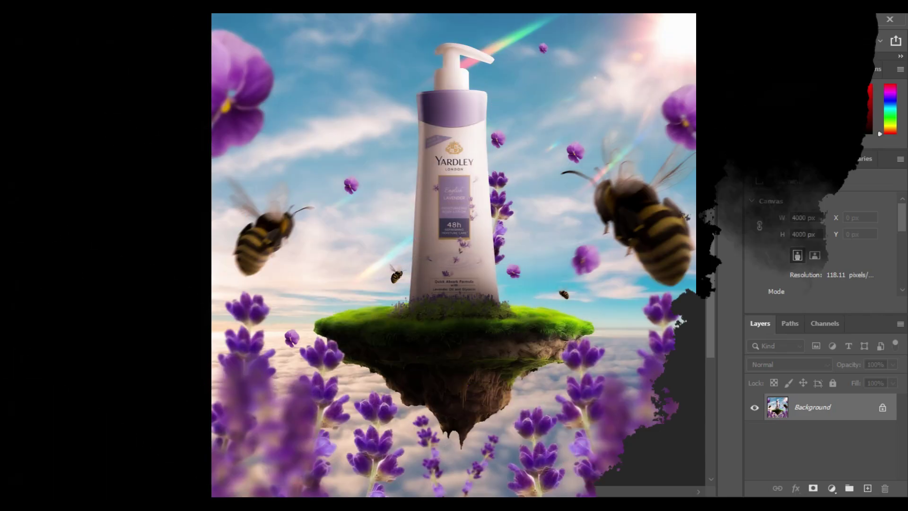